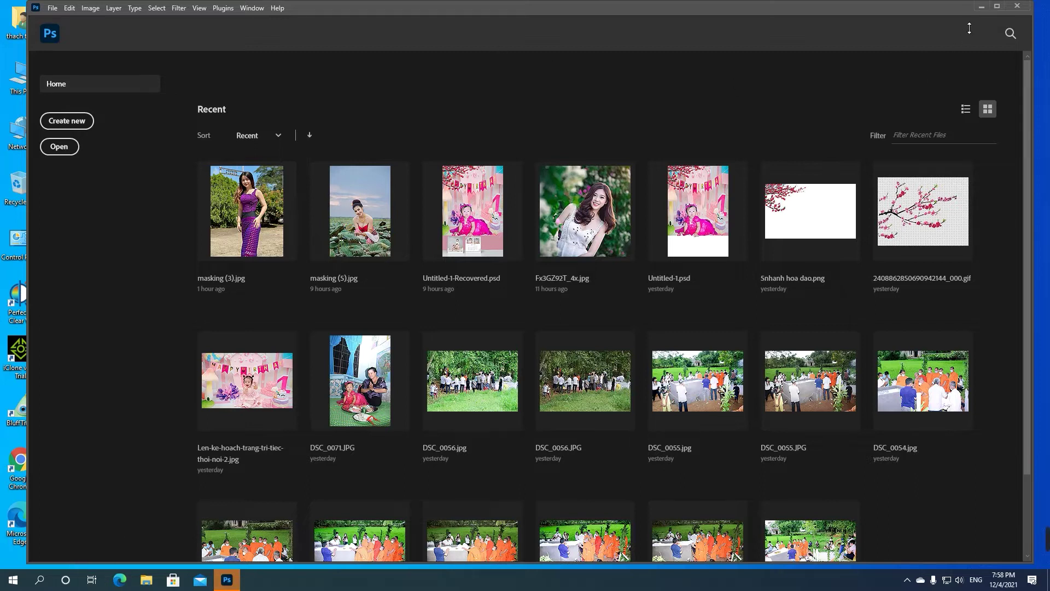
- Minimize Photoshop to reach the desktop and refresh it
{"action": "left_click", "coordinate": [981, 6]}
{"action": "right_click", "coordinate": [316, 141]}
{"action": "left_click", "coordinate": [345, 191]}
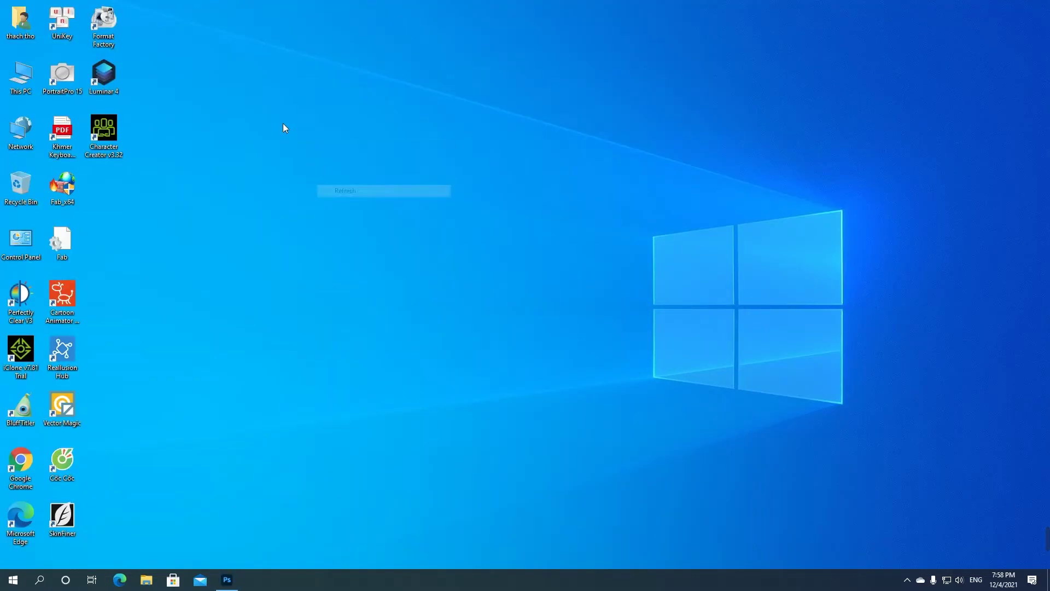
{"action": "right_click", "coordinate": [284, 128]}
{"action": "left_click", "coordinate": [306, 172]}
{"action": "right_click", "coordinate": [271, 107]}
{"action": "left_click", "coordinate": [303, 157]}
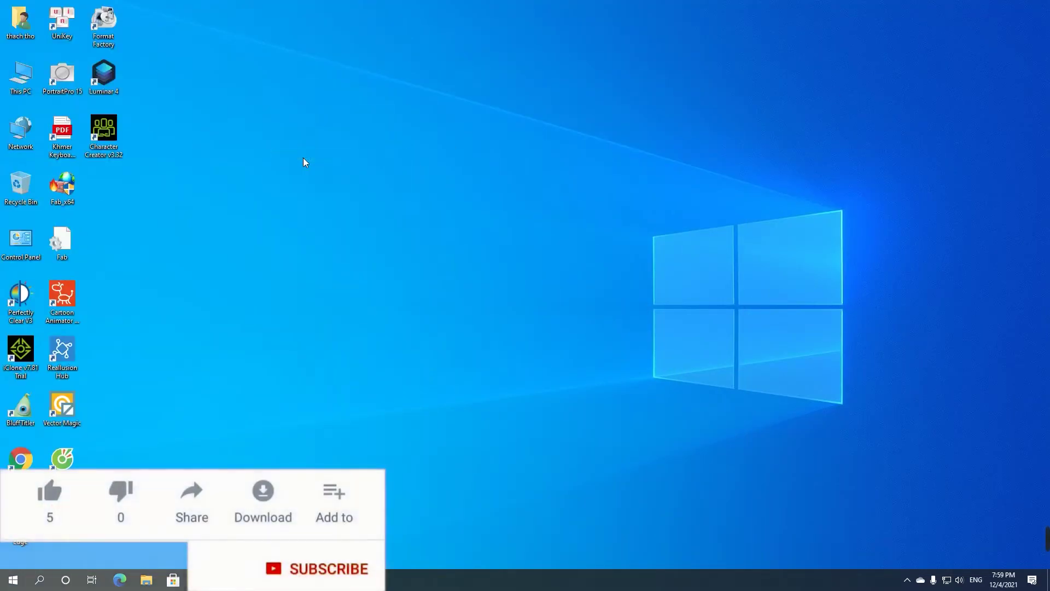
{"action": "right_click", "coordinate": [293, 135]}
{"action": "left_click", "coordinate": [320, 181]}
{"action": "right_click", "coordinate": [263, 139]}
{"action": "left_click", "coordinate": [286, 186]}
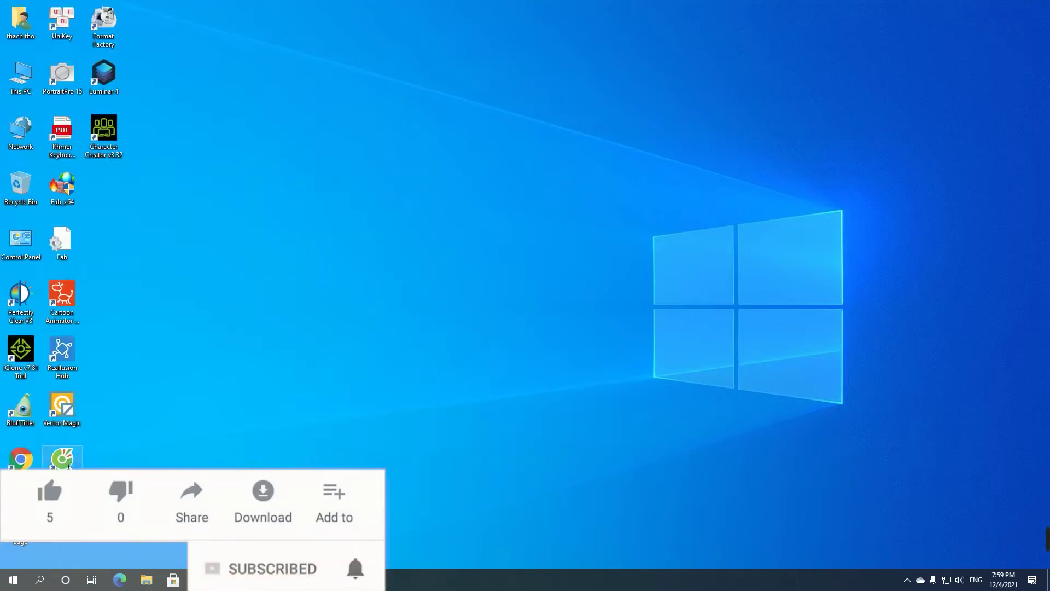
- Switch to the Cốc Cốc browser and open the Google home page from its new tab shortcuts
{"action": "double_click", "coordinate": [67, 464]}
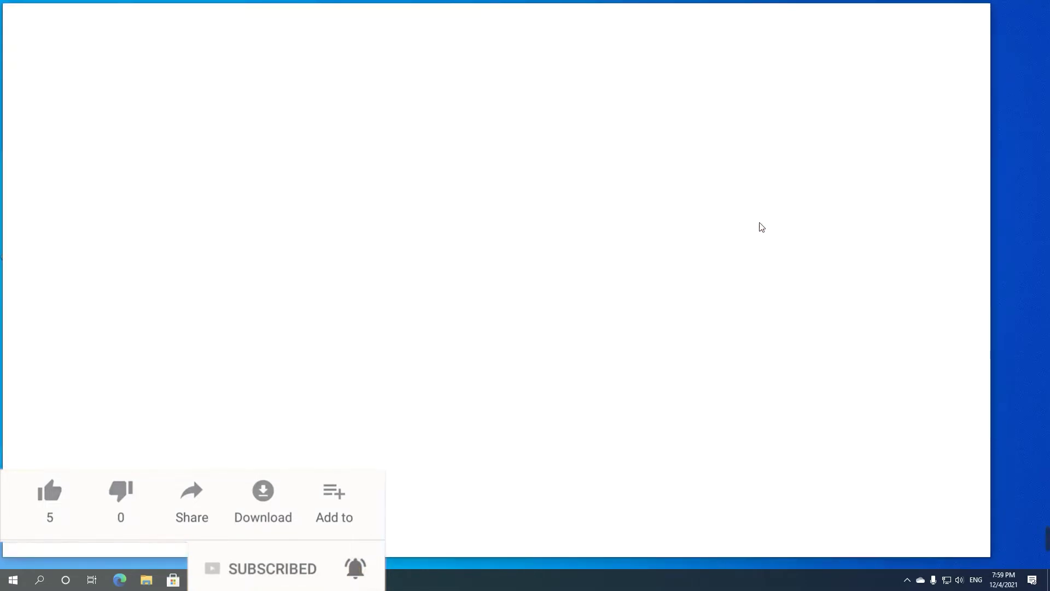
{"action": "right_click", "coordinate": [1006, 165]}
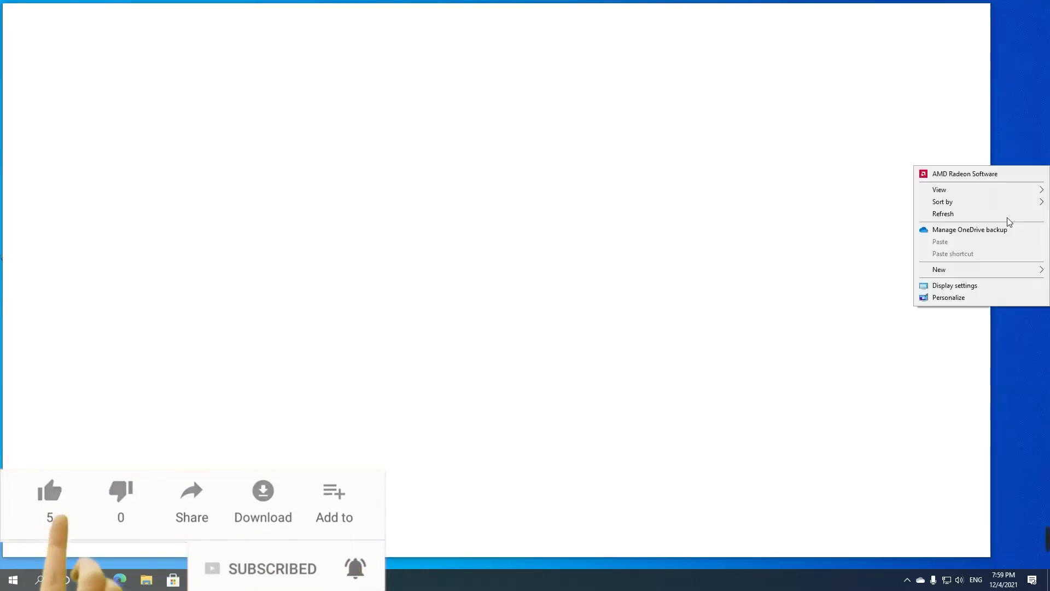
{"action": "left_click", "coordinate": [1008, 213]}
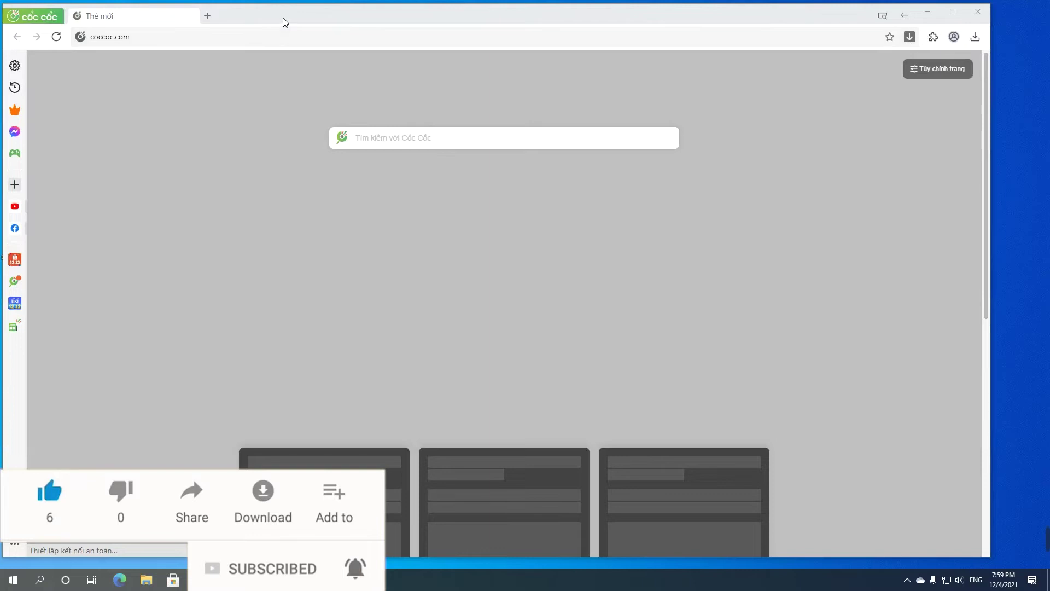
{"action": "left_click_drag", "start_coordinate": [284, 19], "coordinate": [297, 20]}
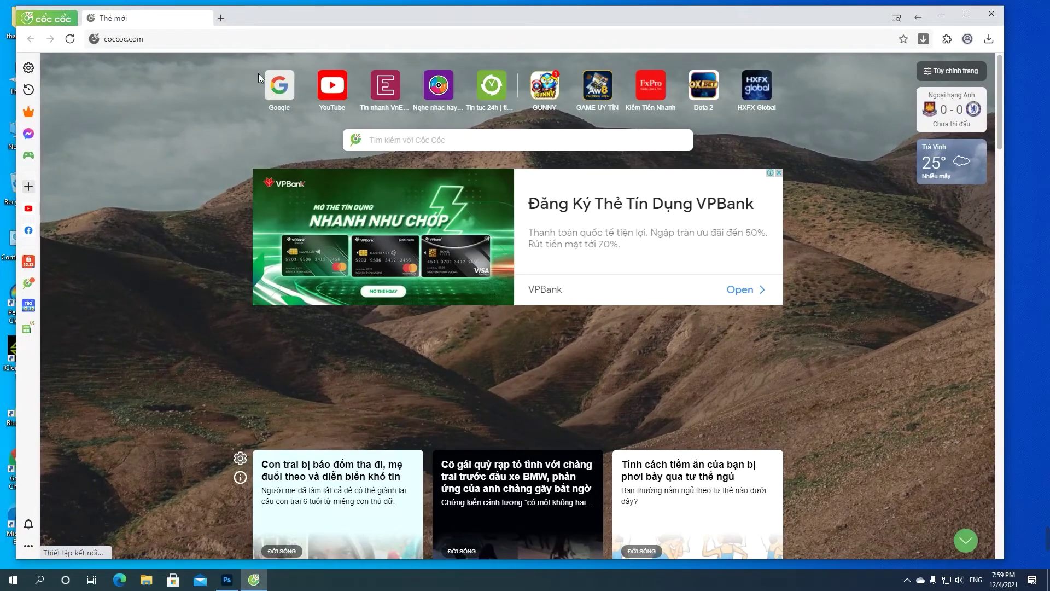
{"action": "left_click", "coordinate": [288, 95]}
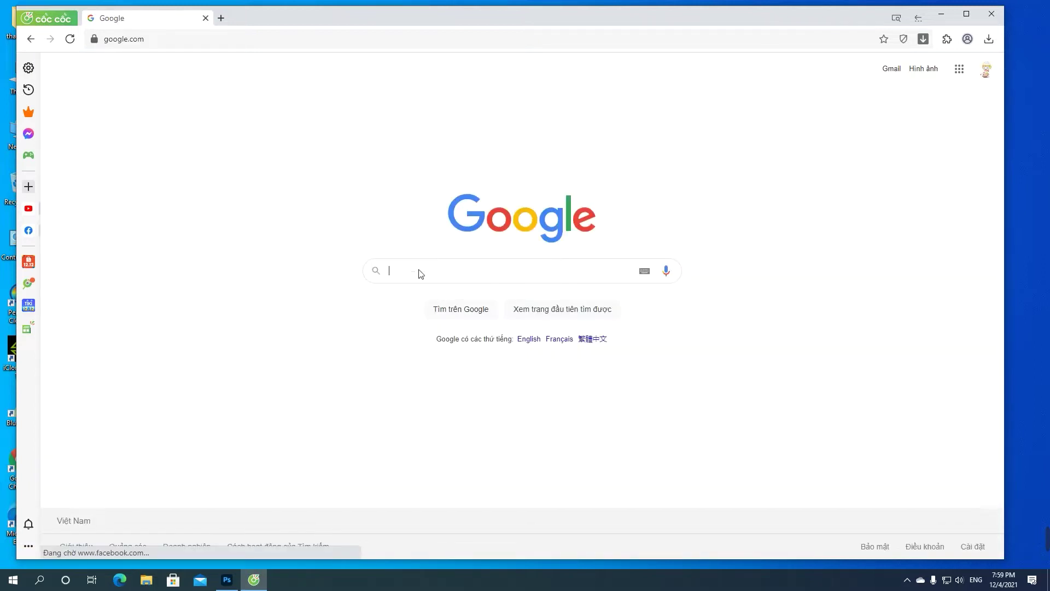
- Search Google for "camera raw 14"
{"action": "left_click", "coordinate": [421, 271]}
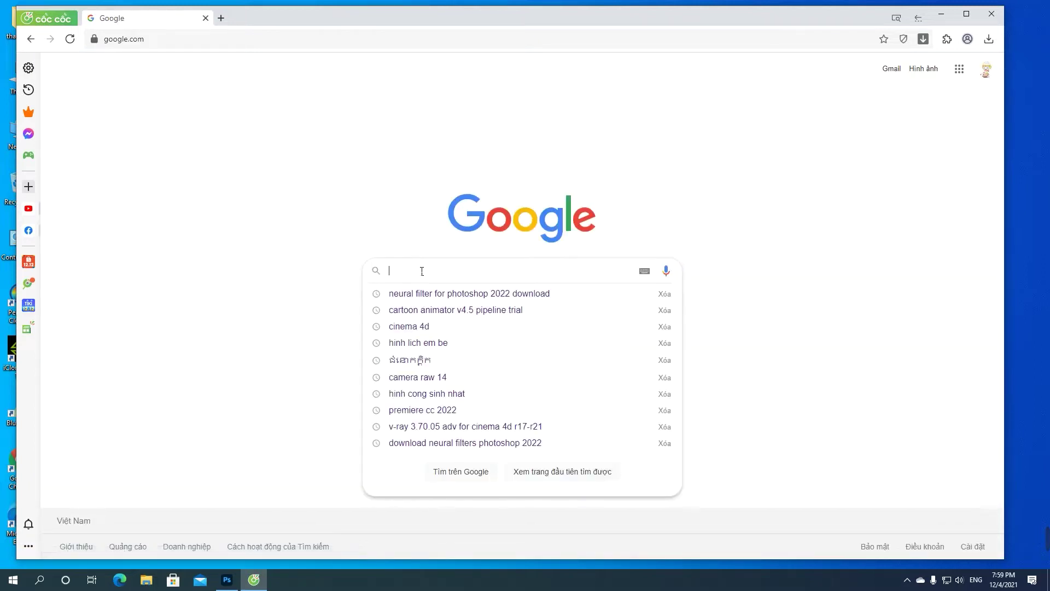
{"action": "type", "text": "cam"}
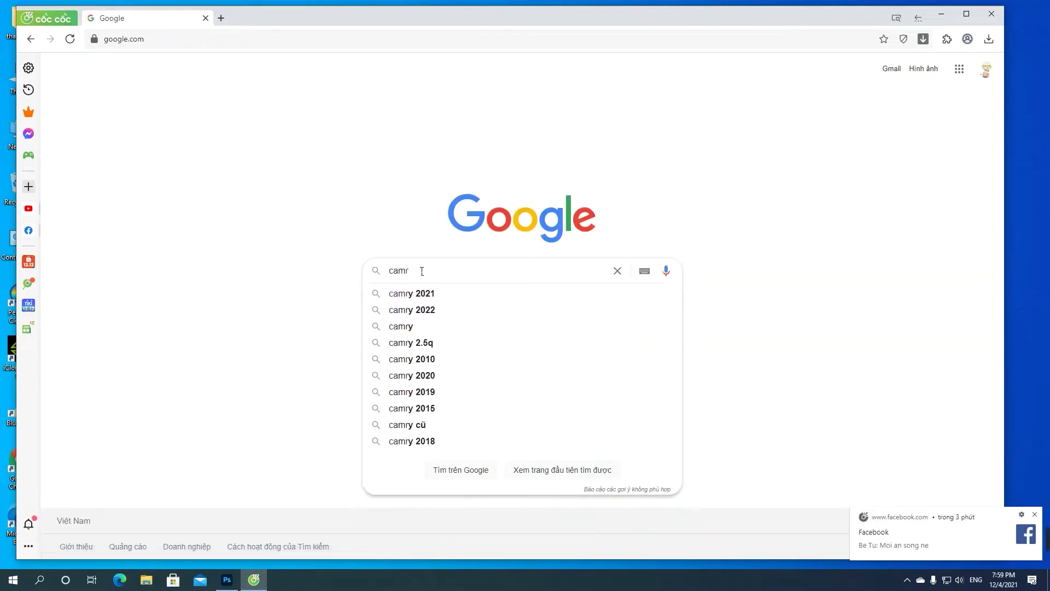
{"action": "type", "text": "era raw"}
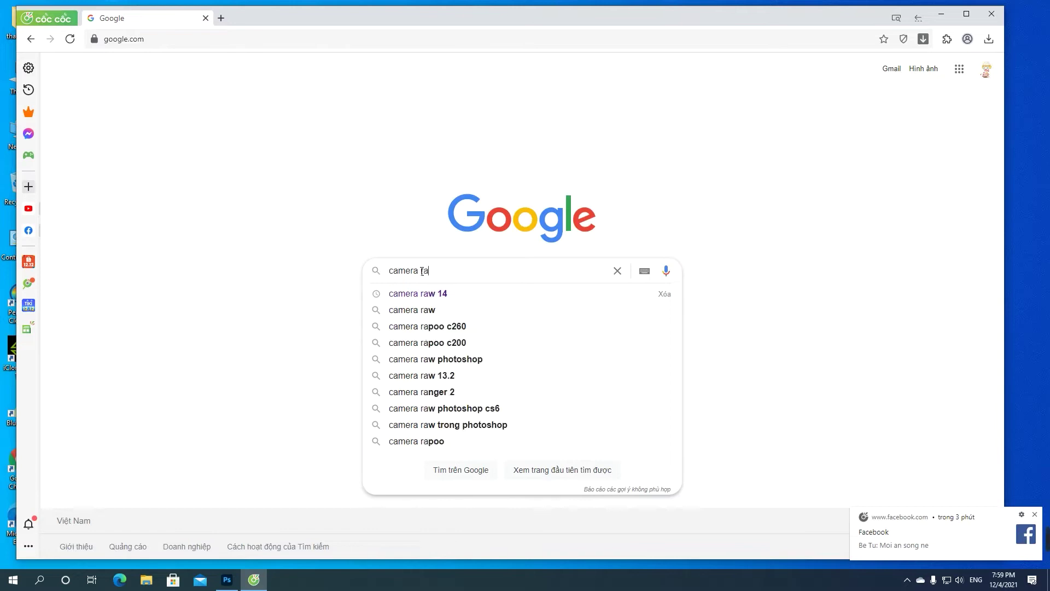
{"action": "left_click", "coordinate": [424, 294]}
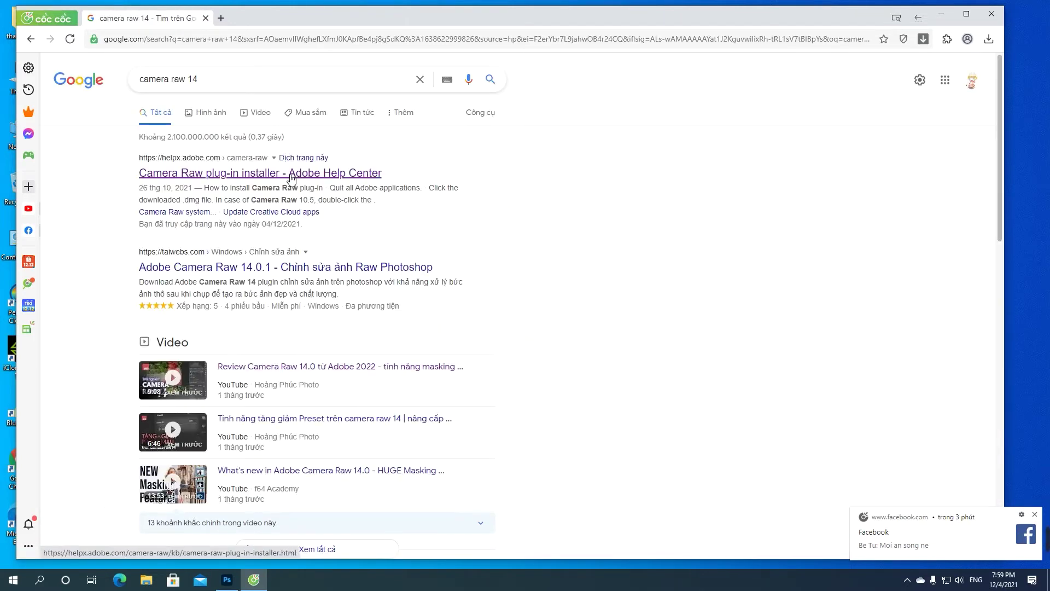
- Open the taiwebs.com result for Adobe Camera Raw 14.0.1 in a new tab and bring that tab forward
{"action": "right_click", "coordinate": [283, 272]}
{"action": "left_click", "coordinate": [306, 282]}
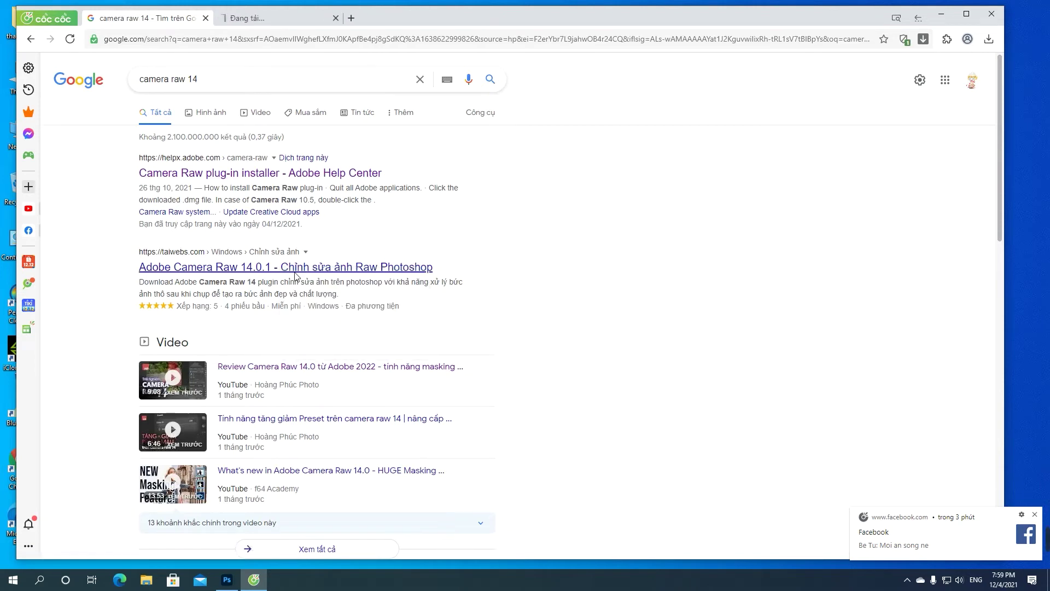
{"action": "left_click", "coordinate": [267, 22]}
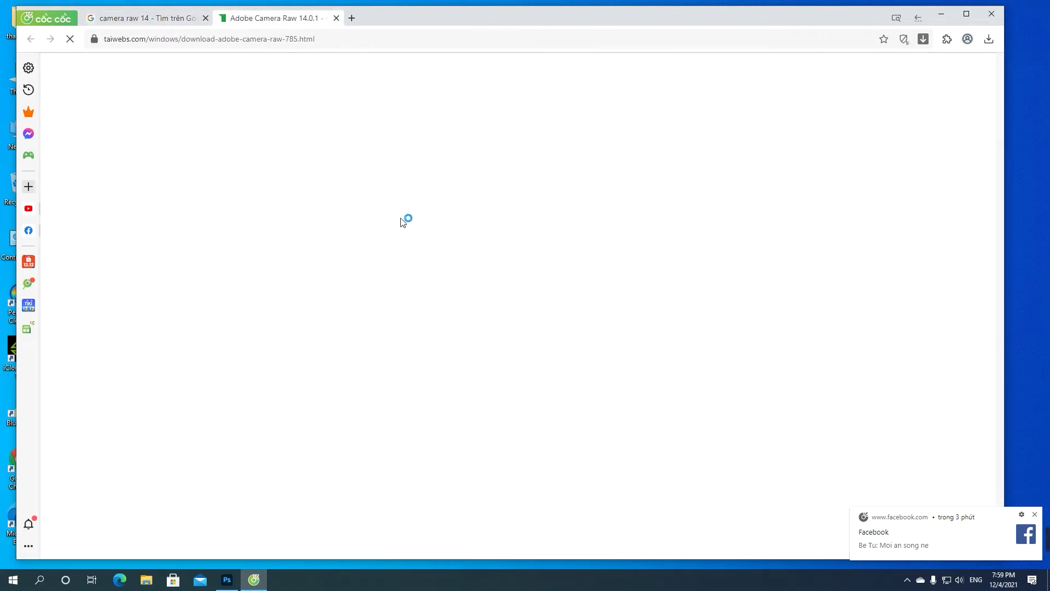
- Download the Adobe Camera Raw 14.0.1 installer from the page's version list, using the direct link on the download page
{"action": "scroll", "coordinate": [422, 241], "scroll_direction": "down", "scroll_amount": 2}
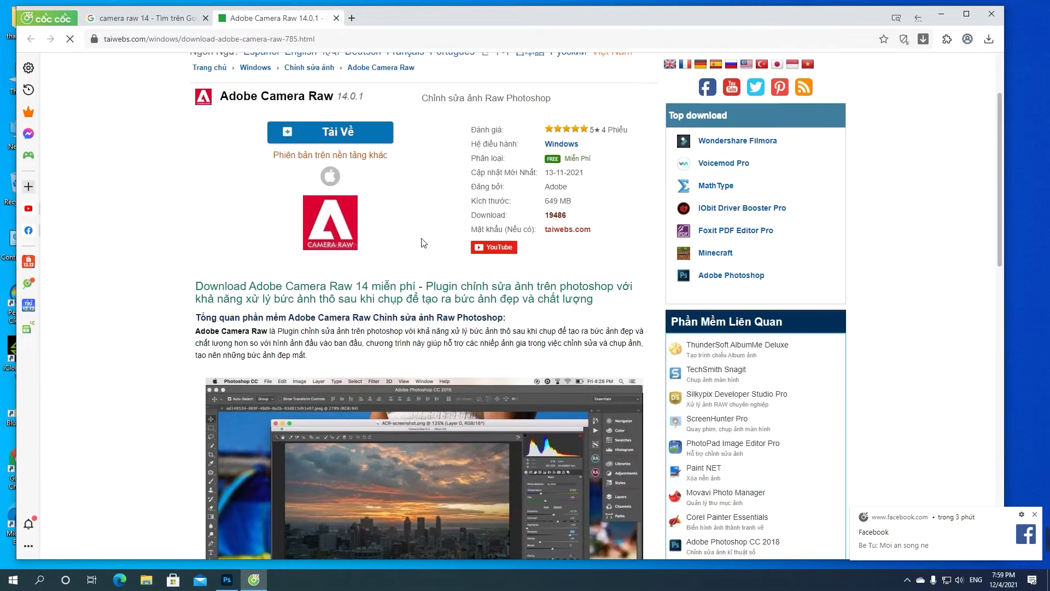
{"action": "scroll", "coordinate": [423, 246], "scroll_direction": "down", "scroll_amount": 1}
{"action": "scroll", "coordinate": [422, 247], "scroll_direction": "down", "scroll_amount": 8}
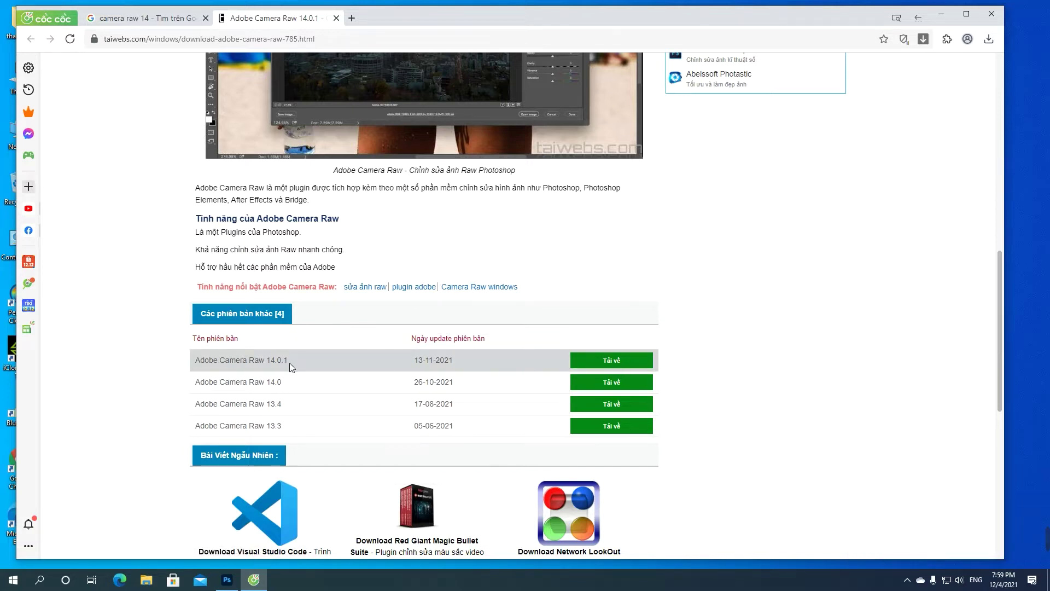
{"action": "left_click", "coordinate": [602, 363]}
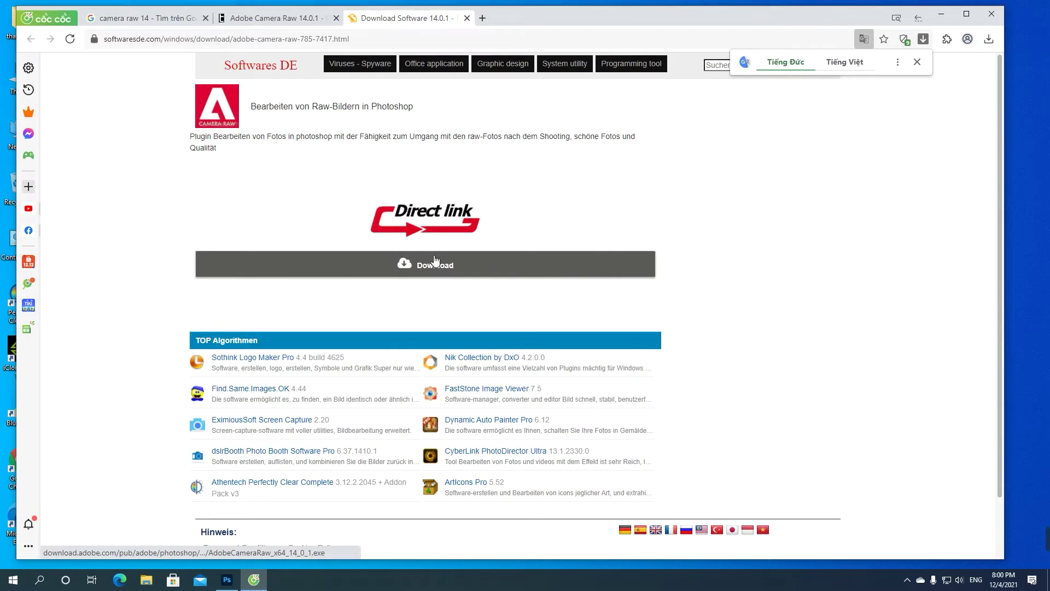
{"action": "left_click", "coordinate": [440, 268]}
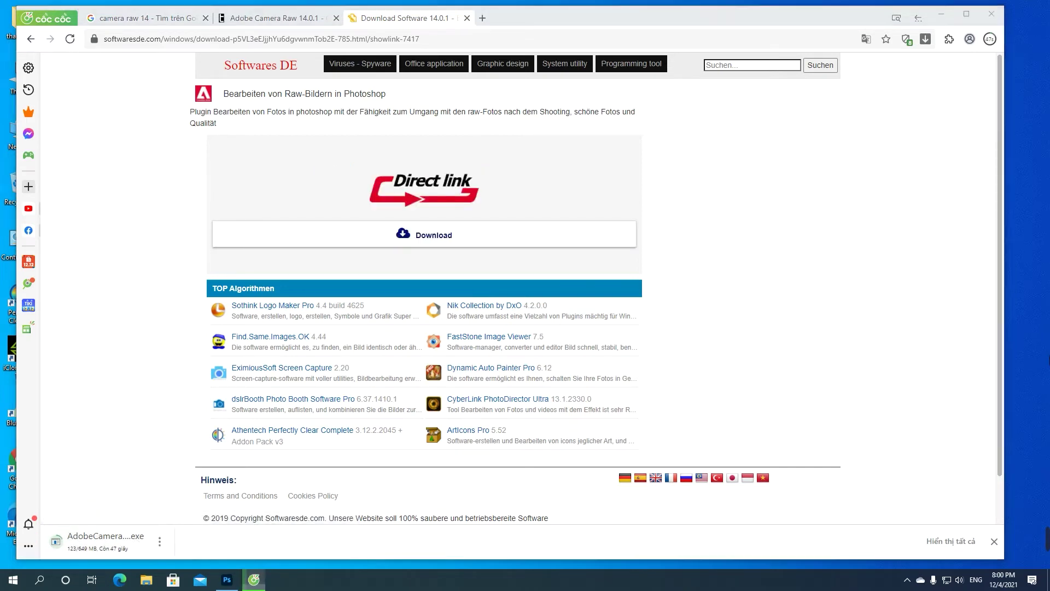
- Close the softwaresde.com download tab while the installer keeps downloading
{"action": "right_click", "coordinate": [1049, 355]}
{"action": "left_click", "coordinate": [984, 404]}
{"action": "left_click", "coordinate": [467, 18]}
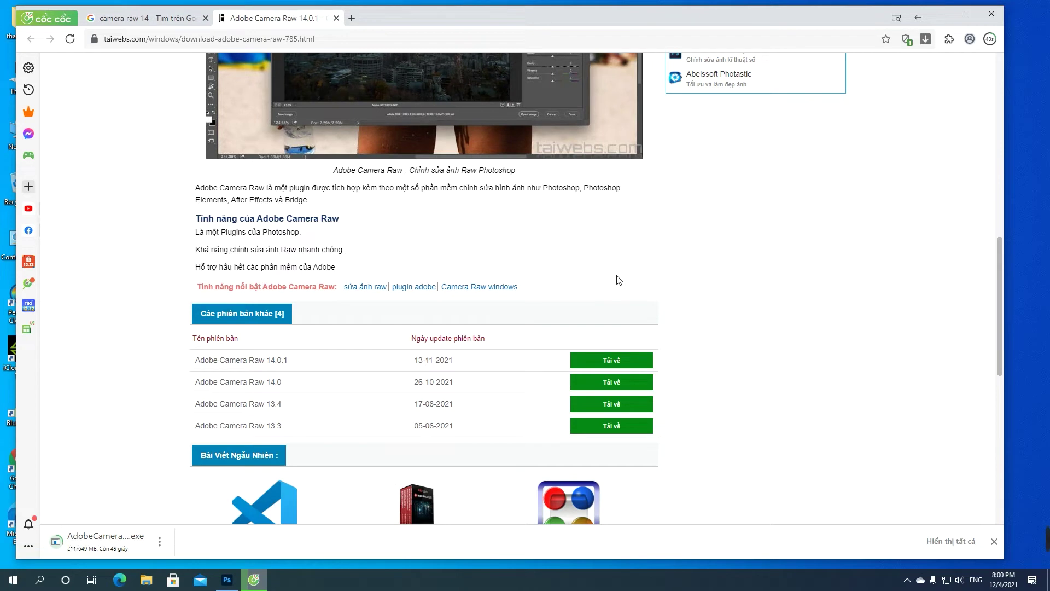
{"action": "right_click", "coordinate": [1047, 112]}
{"action": "left_click", "coordinate": [946, 160]}
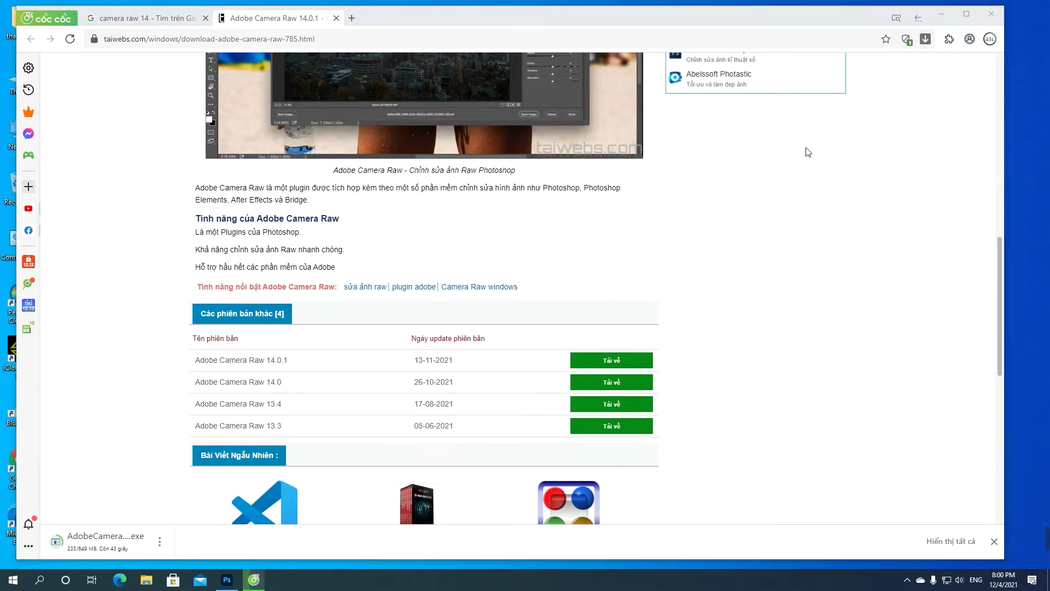
{"action": "scroll", "coordinate": [635, 186], "scroll_direction": "up", "scroll_amount": 5}
{"action": "scroll", "coordinate": [629, 182], "scroll_direction": "down", "scroll_amount": 3}
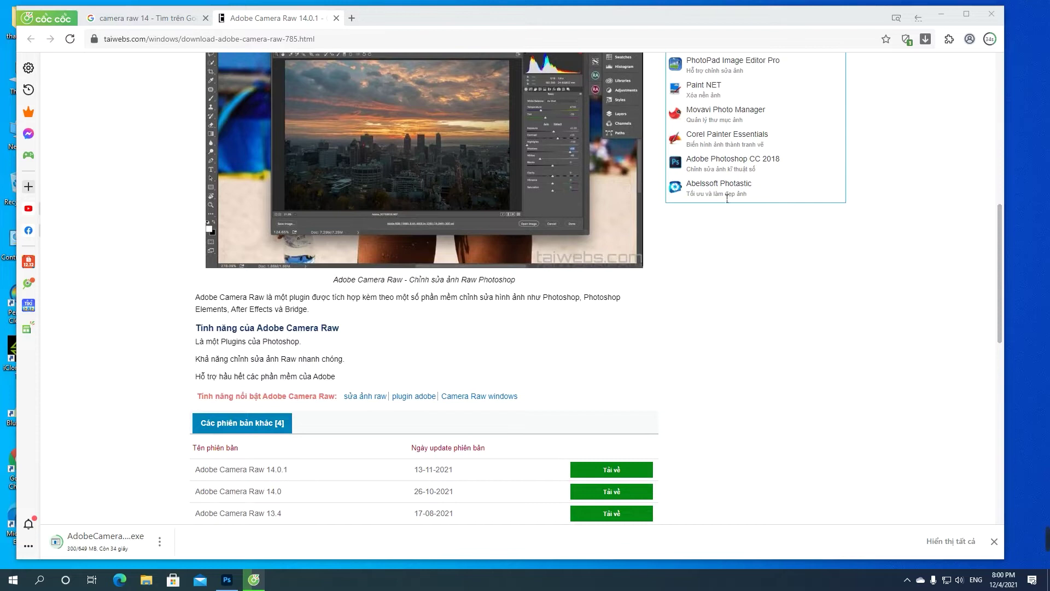
{"action": "scroll", "coordinate": [580, 276], "scroll_direction": "down", "scroll_amount": 3}
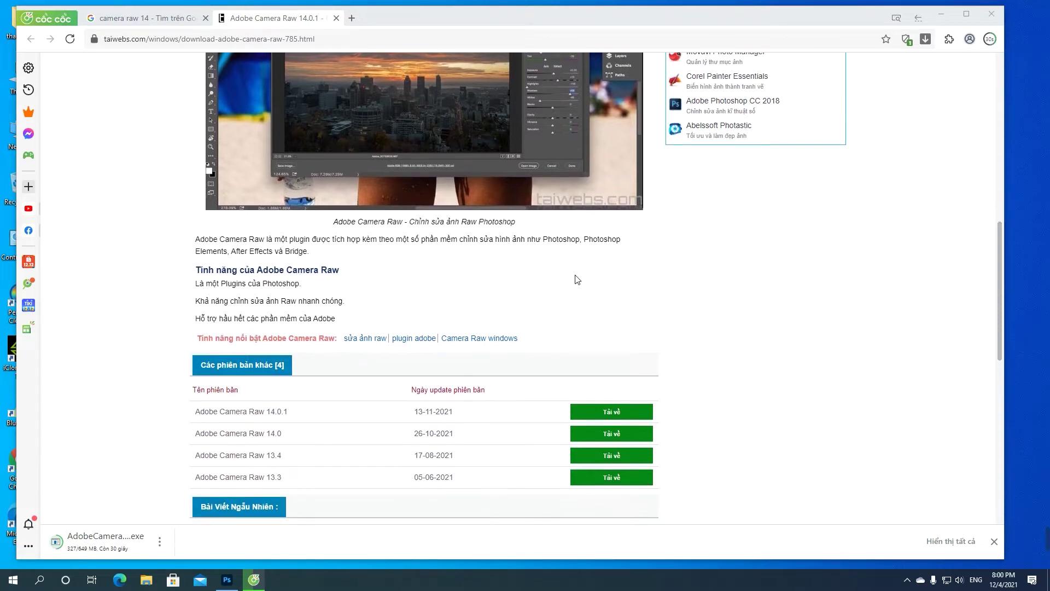
{"action": "scroll", "coordinate": [263, 187], "scroll_direction": "down", "scroll_amount": 3}
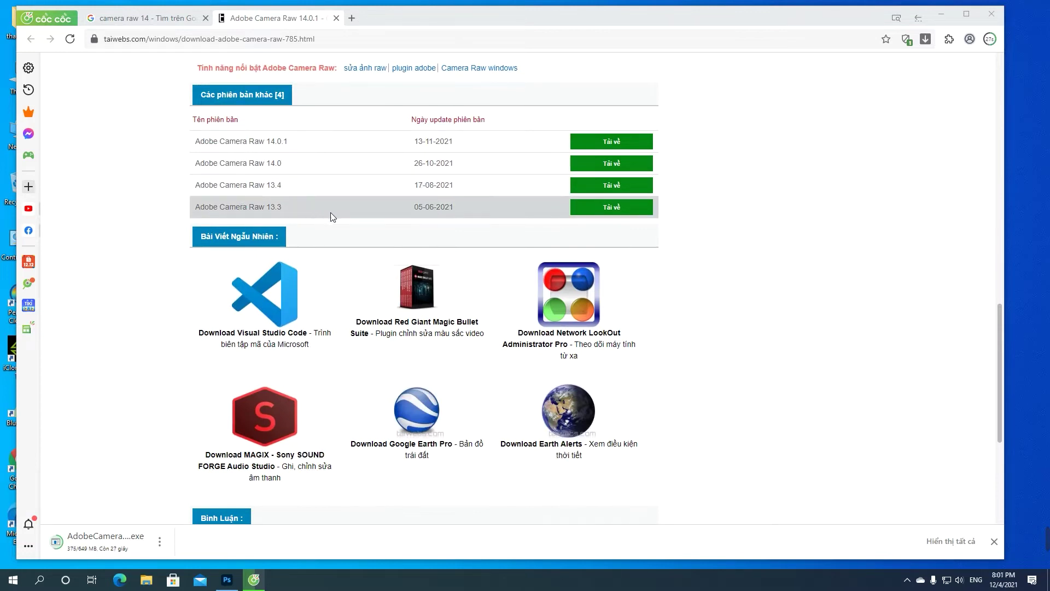
{"action": "scroll", "coordinate": [337, 219], "scroll_direction": "down", "scroll_amount": 5}
{"action": "scroll", "coordinate": [365, 266], "scroll_direction": "up", "scroll_amount": 10}
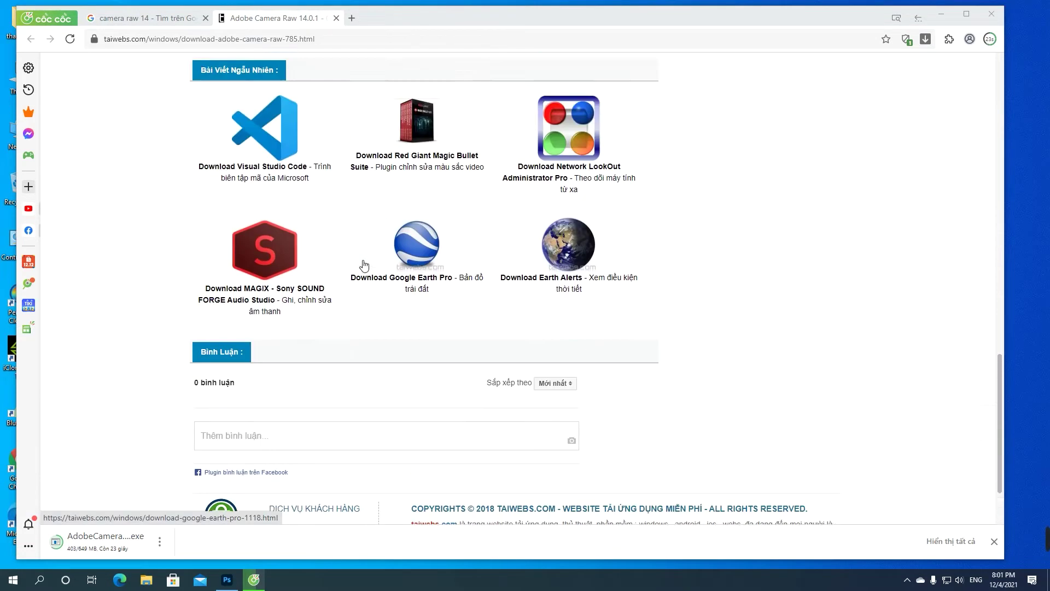
{"action": "scroll", "coordinate": [365, 266], "scroll_direction": "up", "scroll_amount": 7}
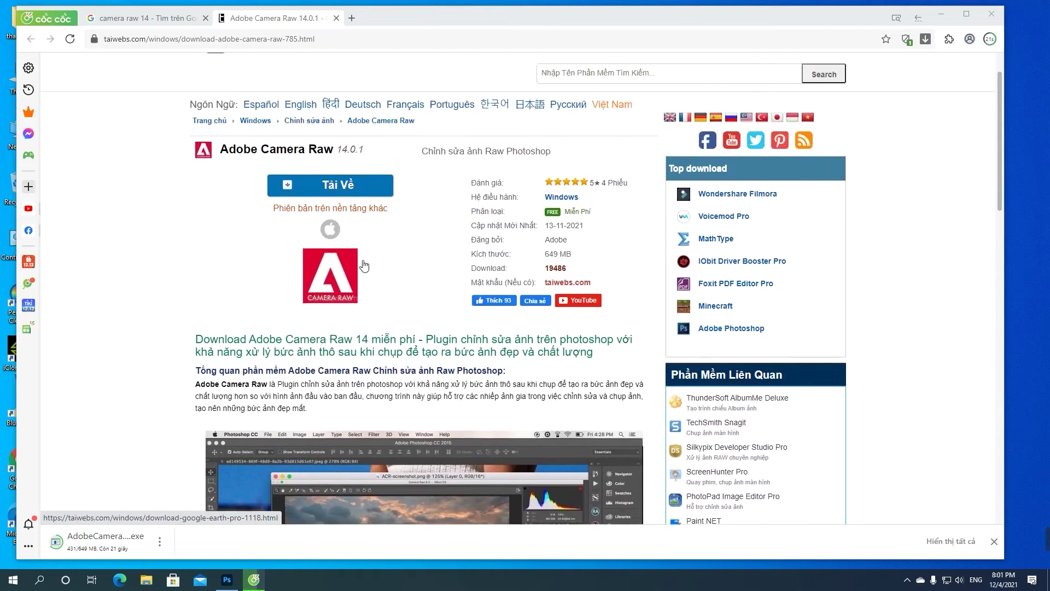
{"action": "right_click", "coordinate": [1010, 238]}
{"action": "left_click", "coordinate": [1010, 262]}
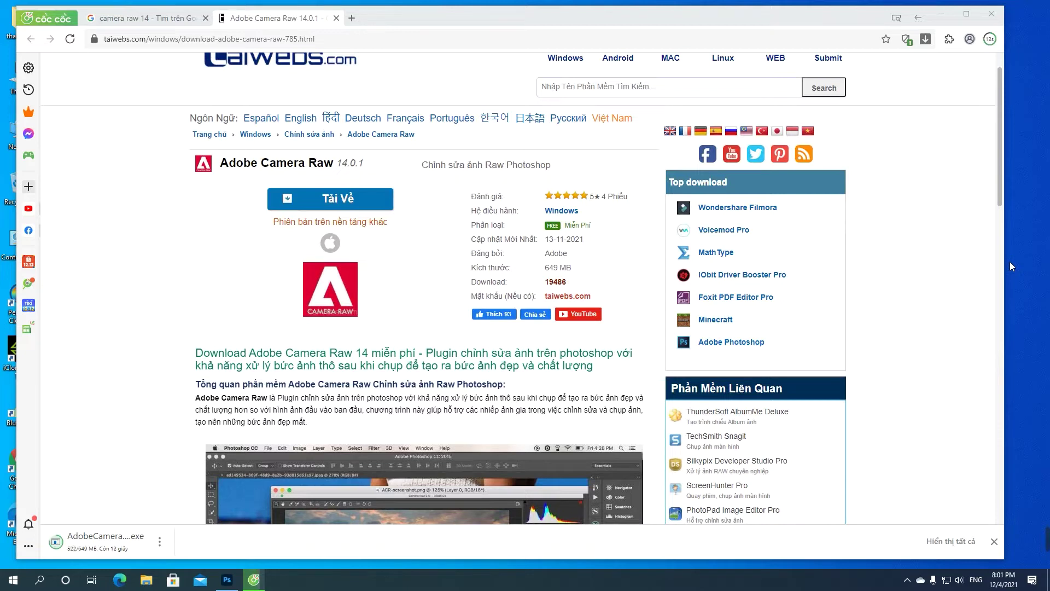
{"action": "right_click", "coordinate": [1029, 241]}
{"action": "left_click", "coordinate": [1029, 263]}
{"action": "left_click_drag", "start_coordinate": [626, 12], "coordinate": [635, 25]}
{"action": "right_click", "coordinate": [615, 5]}
{"action": "left_click", "coordinate": [630, 28]}
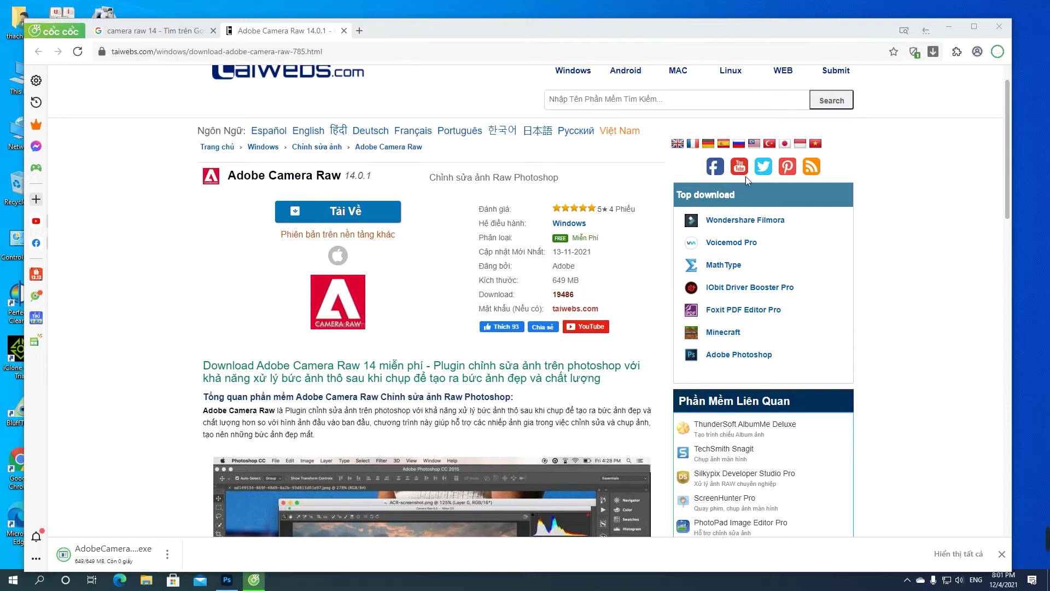
{"action": "left_click", "coordinate": [1016, 141]}
{"action": "right_click", "coordinate": [1033, 158]}
{"action": "left_click", "coordinate": [1002, 195]}
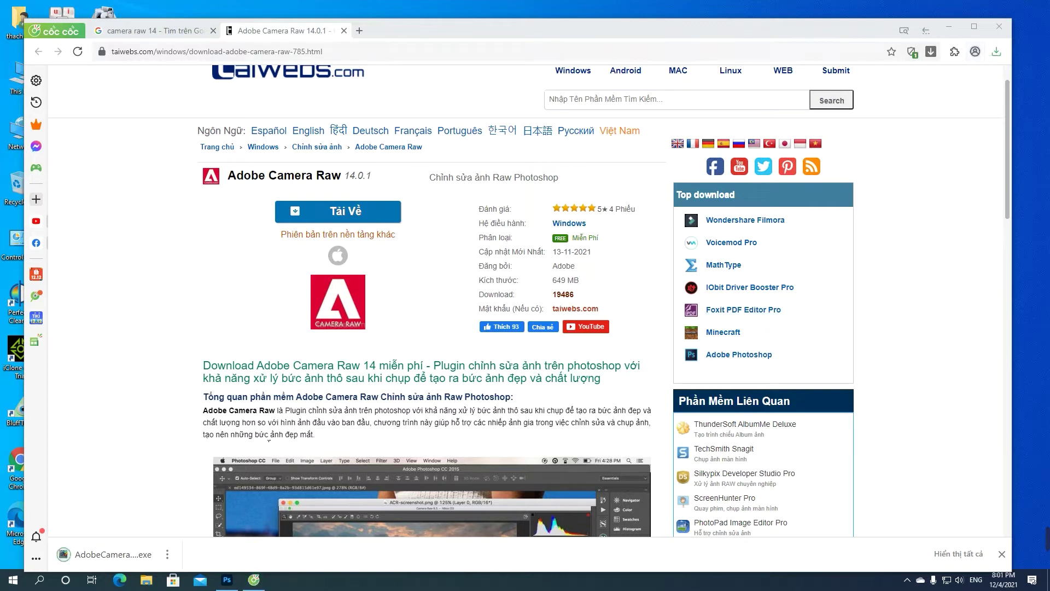
- Close the browser together with both of its open tabs
{"action": "left_click", "coordinate": [1001, 26]}
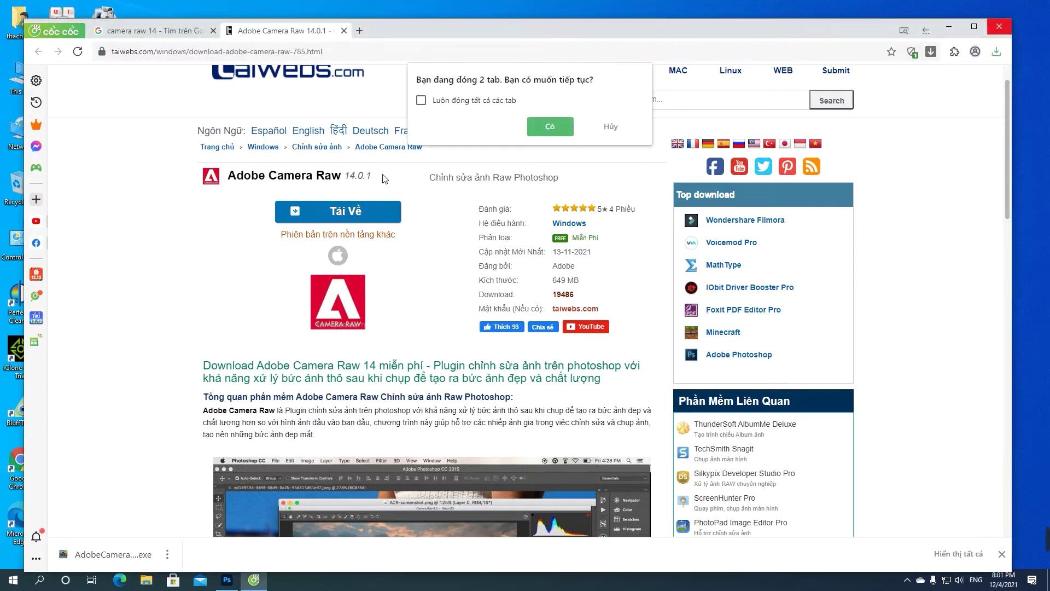
{"action": "left_click", "coordinate": [547, 125]}
{"action": "right_click", "coordinate": [228, 61]}
- Open the Downloads folder inside the home folder and check the run options of the AdobeCameraRaw_x64_14_0_1 installer without starting it
{"action": "double_click", "coordinate": [20, 20]}
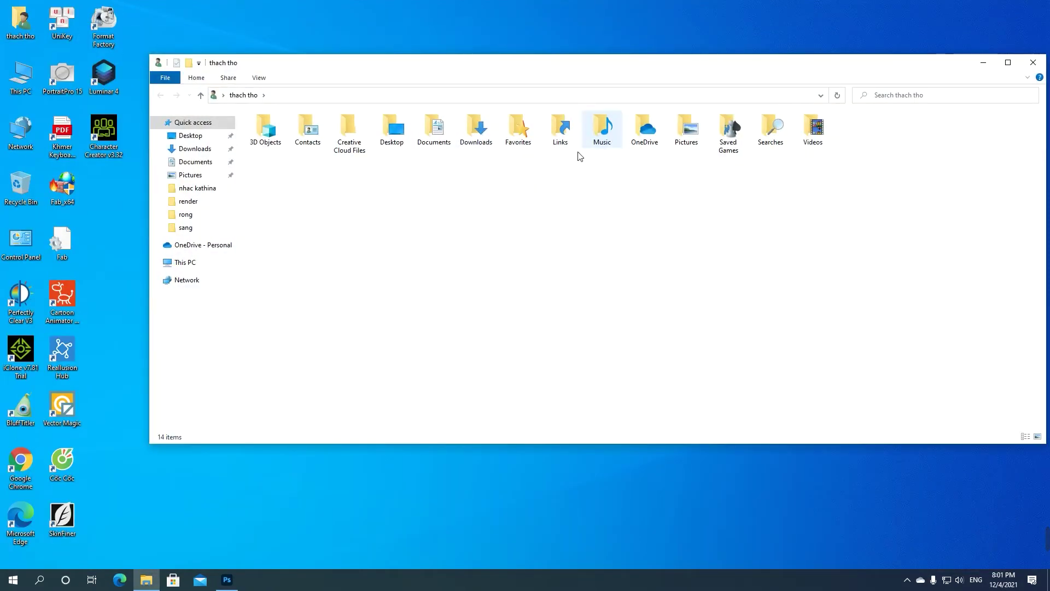
{"action": "double_click", "coordinate": [476, 128]}
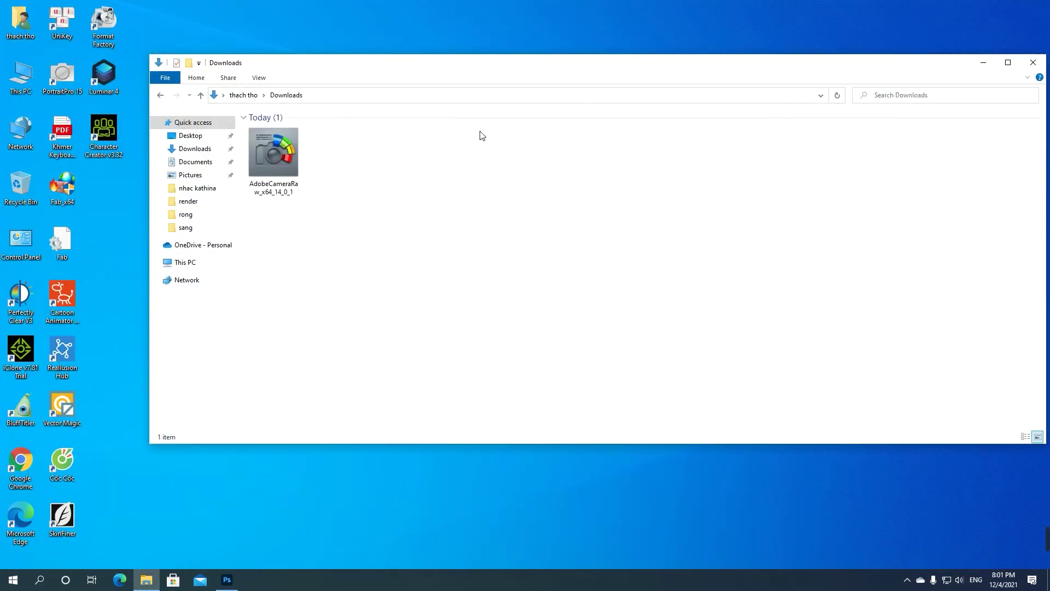
{"action": "left_click", "coordinate": [279, 165]}
{"action": "right_click", "coordinate": [268, 156]}
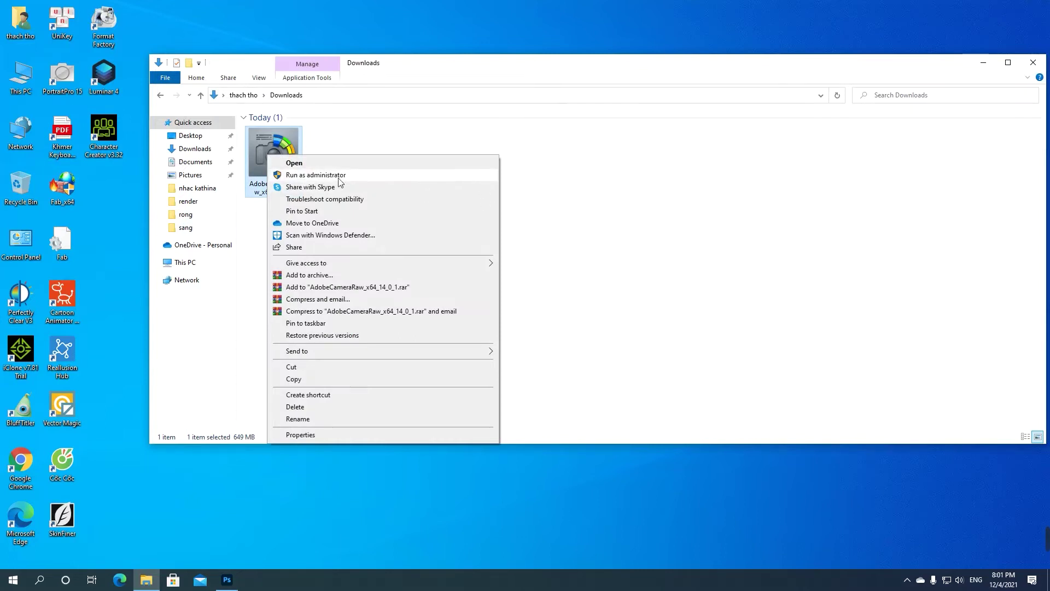
{"action": "left_click", "coordinate": [713, 200]}
{"action": "left_click", "coordinate": [713, 200]}
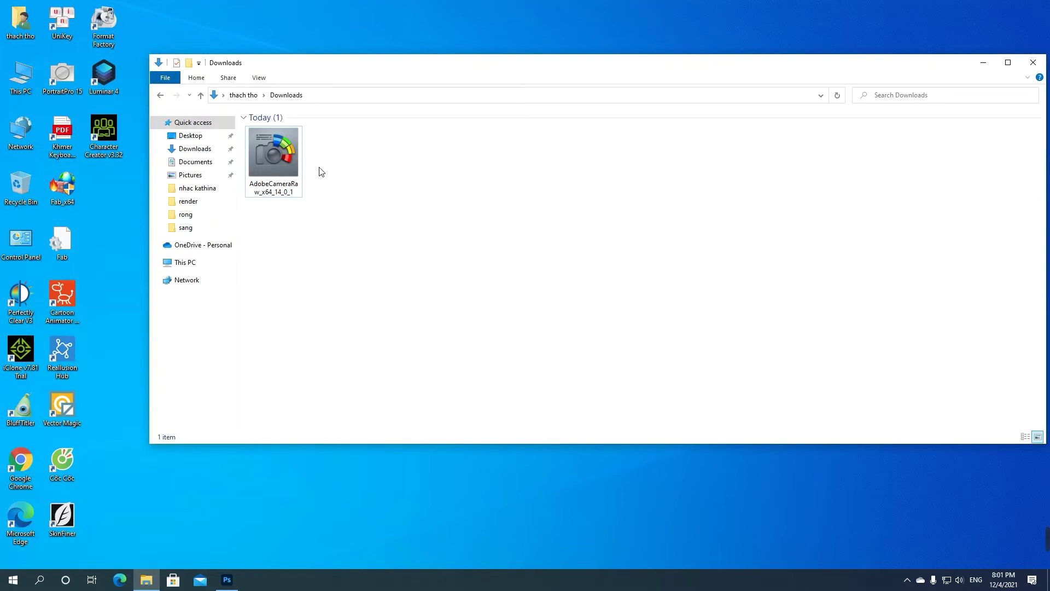
- Leave the Downloads folder, close the File Explorer window and refresh the desktop
{"action": "left_click", "coordinate": [161, 96]}
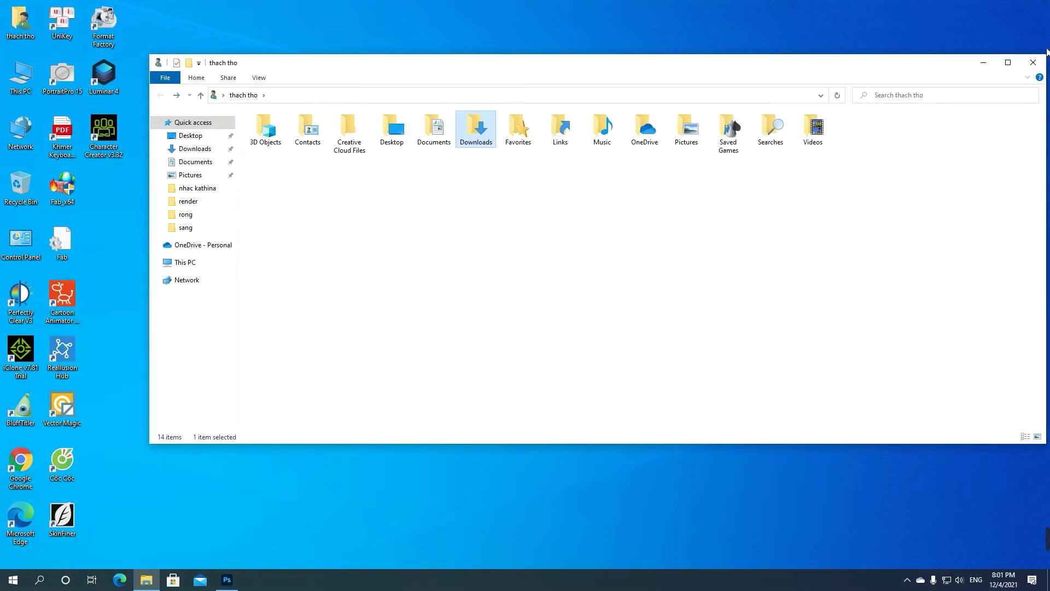
{"action": "left_click", "coordinate": [1032, 62]}
{"action": "right_click", "coordinate": [257, 162]}
{"action": "left_click", "coordinate": [317, 198]}
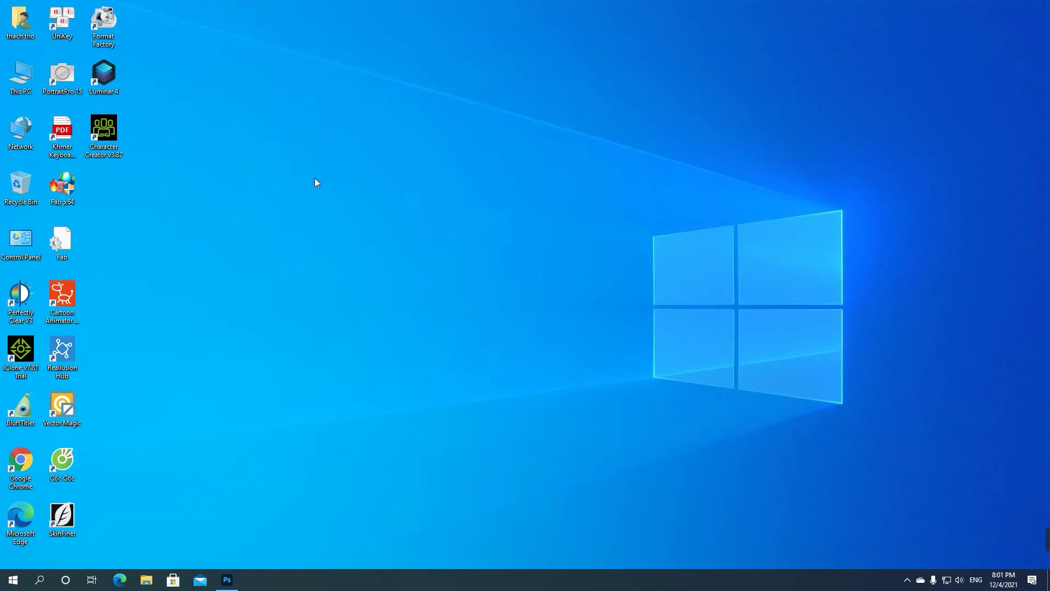
- Launch Adobe Photoshop 2022 and open the recent file masking (3).jpg in Camera Raw
{"action": "left_click", "coordinate": [13, 580]}
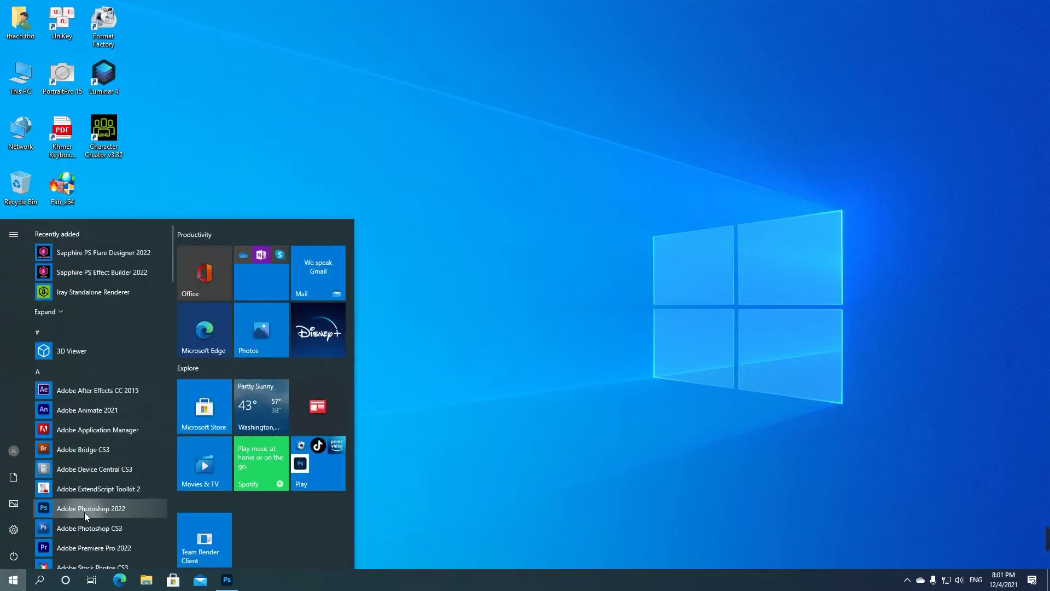
{"action": "left_click", "coordinate": [84, 509]}
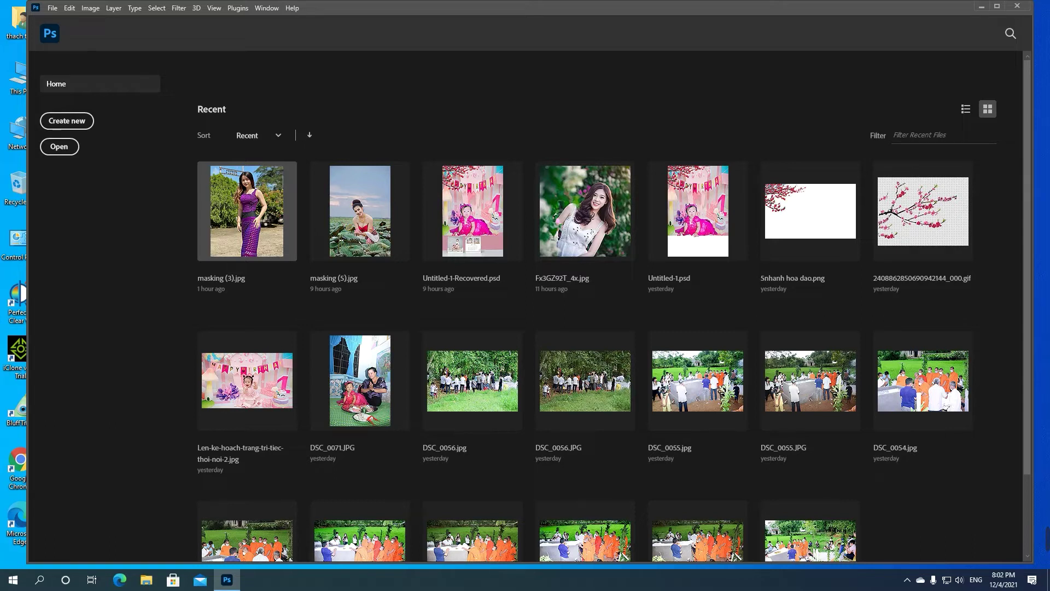
{"action": "left_click", "coordinate": [265, 219]}
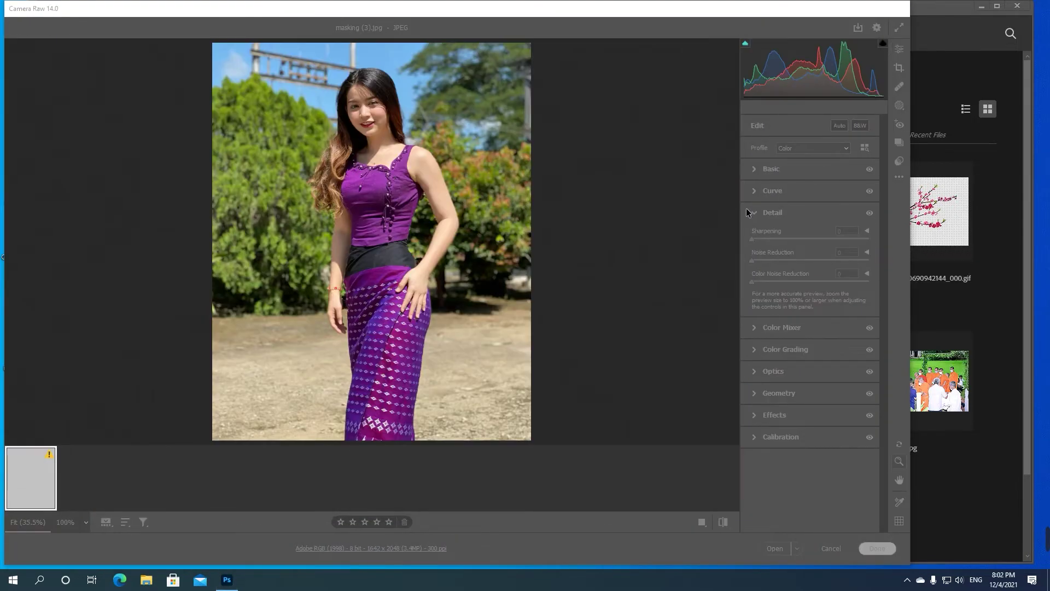
{"action": "left_click", "coordinate": [671, 201]}
{"action": "scroll", "coordinate": [547, 180], "scroll_direction": "down", "scroll_amount": 2}
{"action": "right_click", "coordinate": [531, 177]}
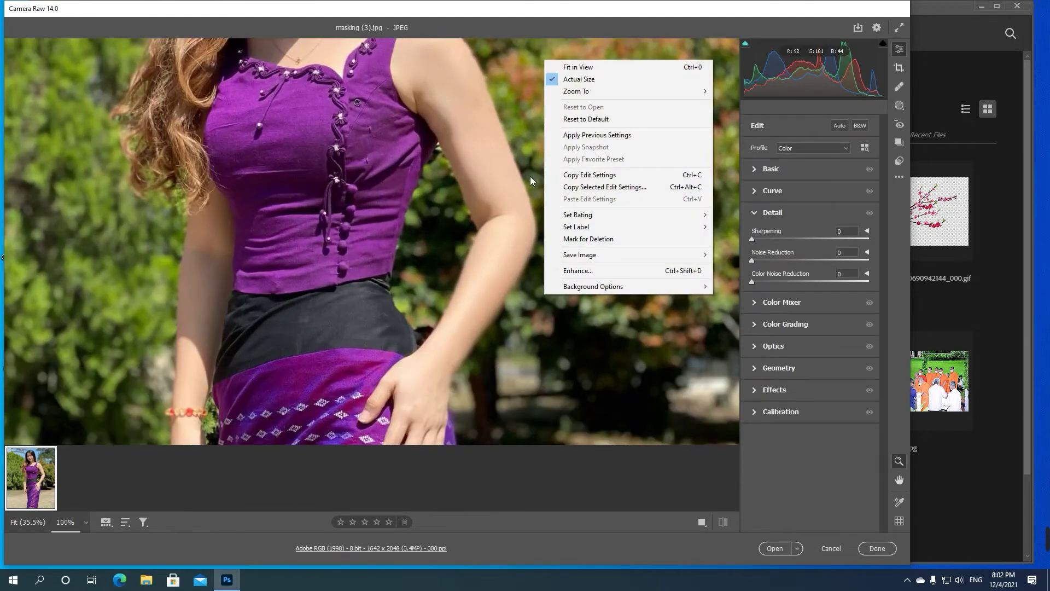
{"action": "left_click", "coordinate": [476, 172]}
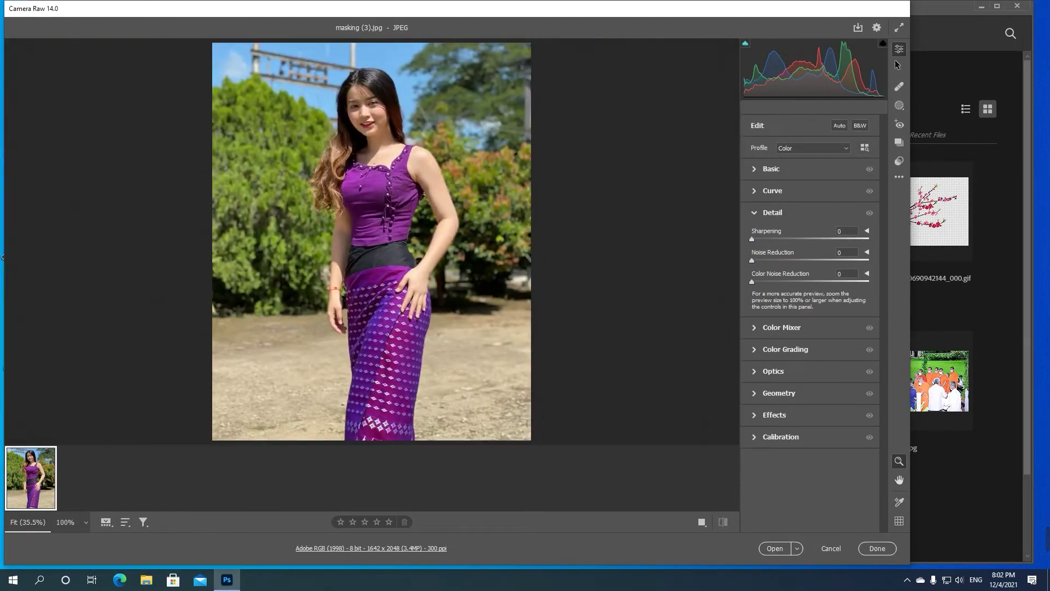
- Create a new mask with Select Subject covering the person in the photo
{"action": "left_click", "coordinate": [902, 110]}
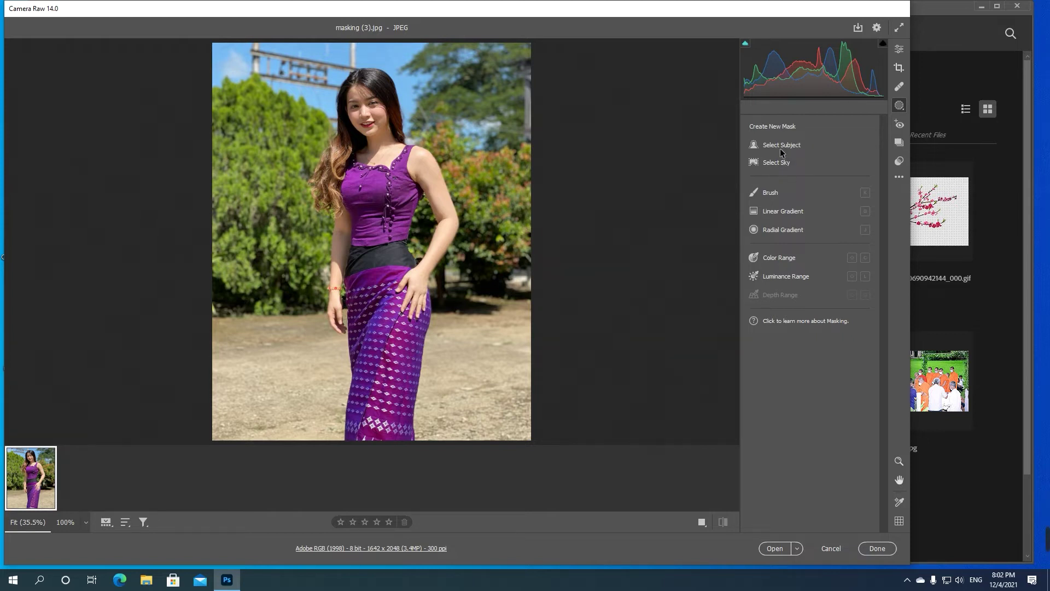
{"action": "mouse_move", "coordinate": [785, 144]}
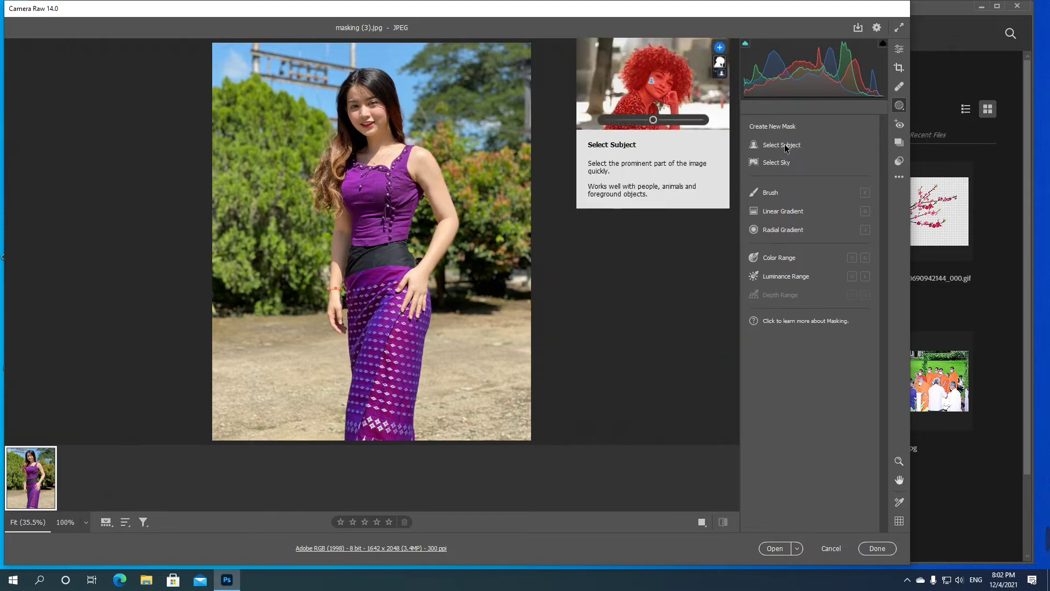
{"action": "left_click", "coordinate": [784, 143]}
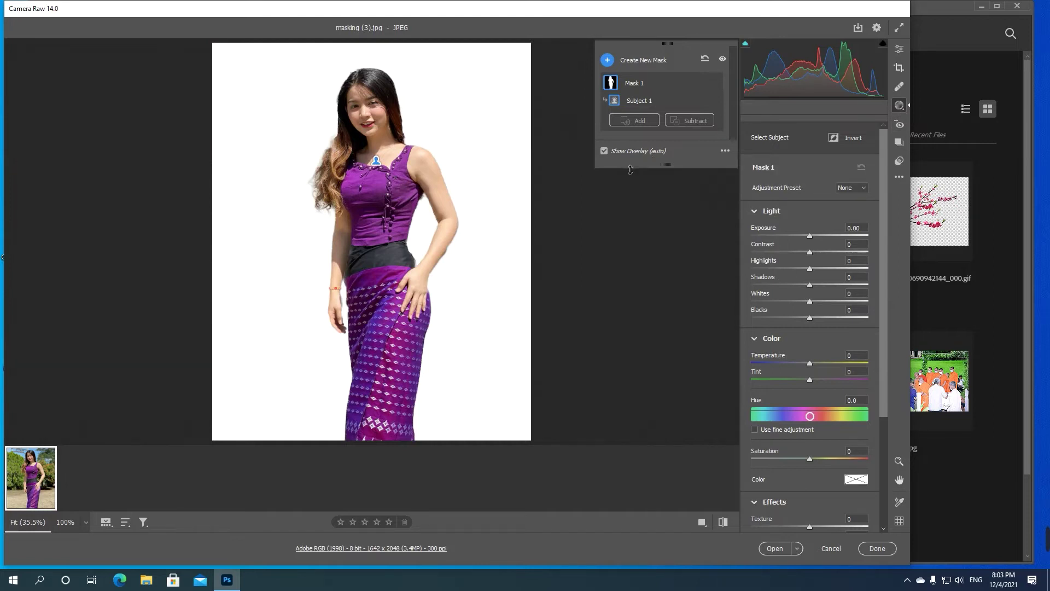
- Set the subject mask to exposure +0.75, contrast +11, highlights +14, shadows +16, whites +10, blacks +13, temperature -7, tint +13 and hue +4.2
{"action": "scroll", "coordinate": [435, 251], "scroll_direction": "down", "scroll_amount": 1}
{"action": "scroll", "coordinate": [435, 251], "scroll_direction": "up", "scroll_amount": 2}
{"action": "scroll", "coordinate": [435, 251], "scroll_direction": "down", "scroll_amount": 1}
{"action": "left_click_drag", "start_coordinate": [813, 240], "coordinate": [822, 317]}
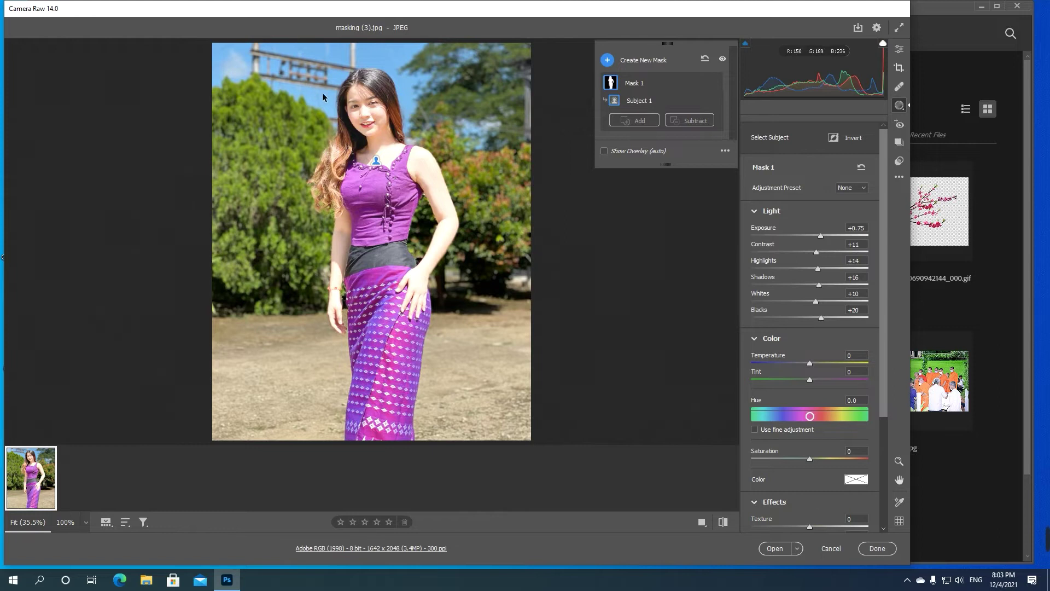
{"action": "left_click_drag", "start_coordinate": [821, 320], "coordinate": [818, 319]}
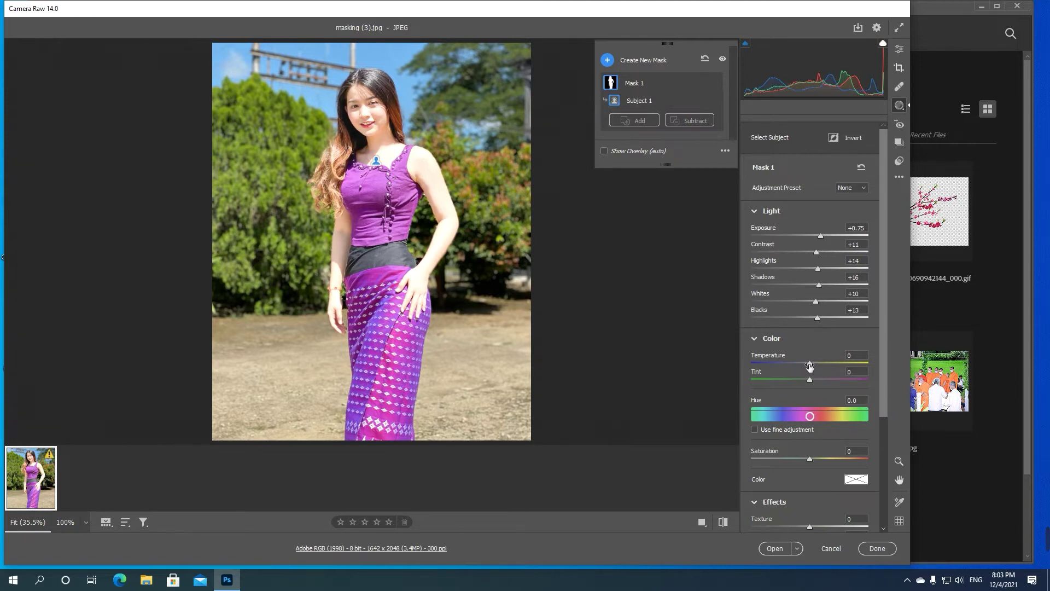
{"action": "mouse_move", "coordinate": [810, 364]}
{"action": "left_mouse_down"}
{"action": "mouse_move", "coordinate": [824, 380]}
{"action": "mouse_move", "coordinate": [812, 415]}
{"action": "left_mouse_up"}
{"action": "left_click", "coordinate": [607, 60]}
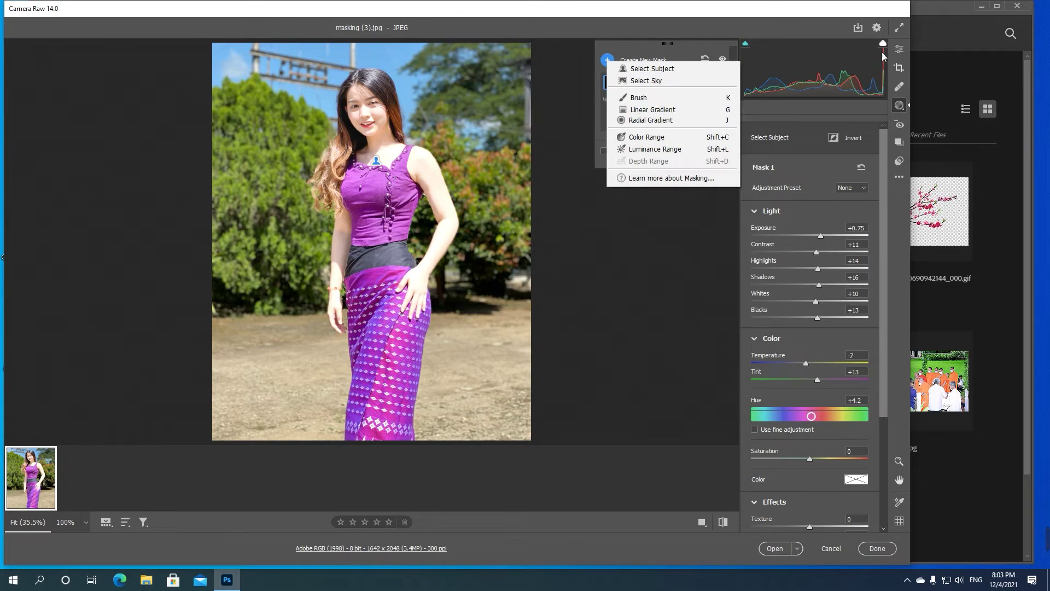
{"action": "left_click", "coordinate": [900, 51]}
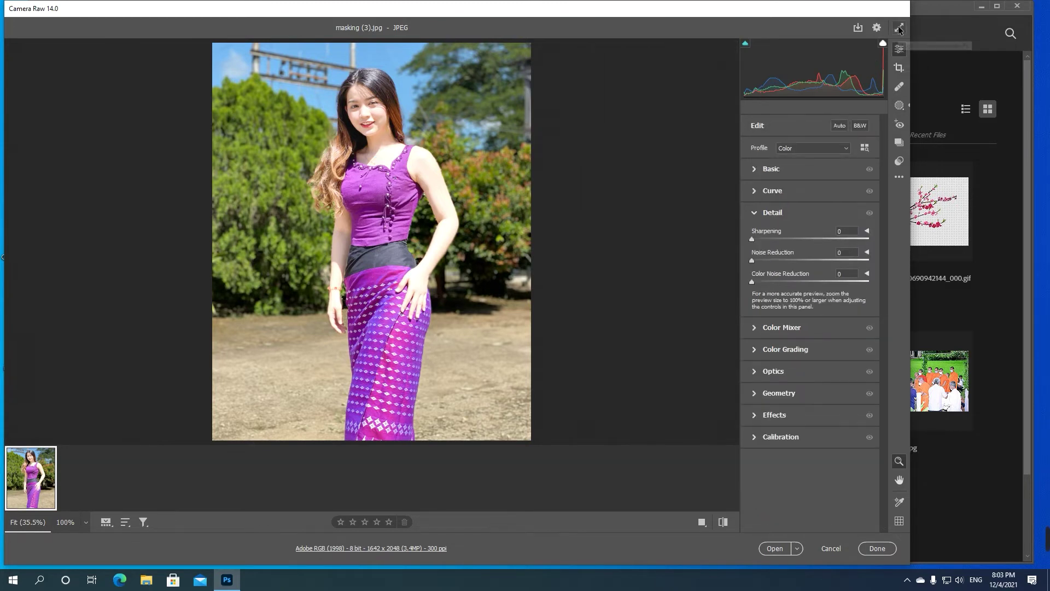
{"action": "left_click", "coordinate": [900, 106]}
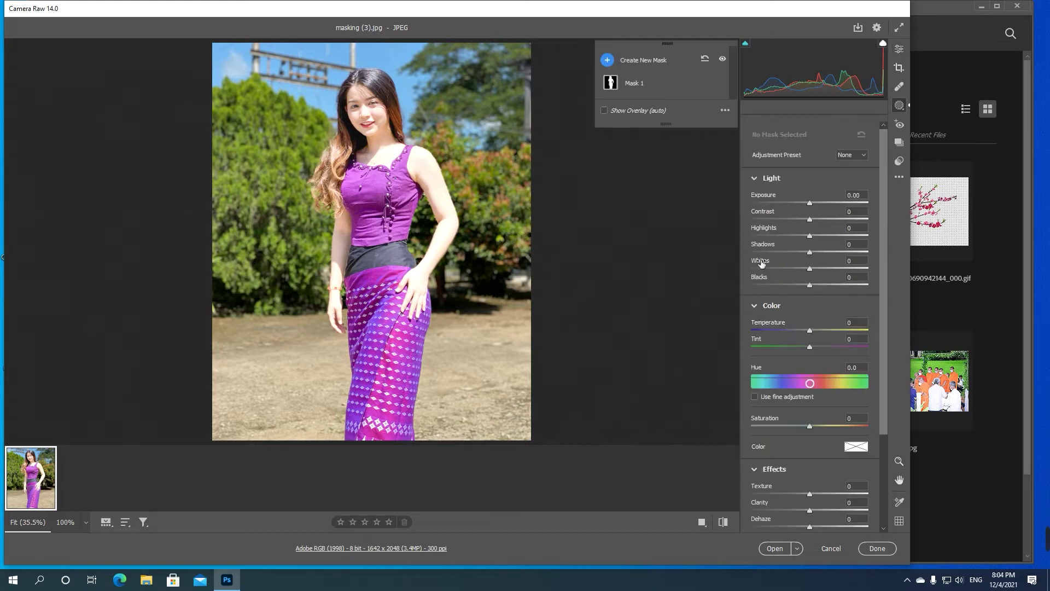
- Add a Select Sky mask with exposure -0.55, contrast +6, highlights -5, shadows +10, whites -9, blacks +8 and temperature -2
{"action": "left_click", "coordinate": [605, 60]}
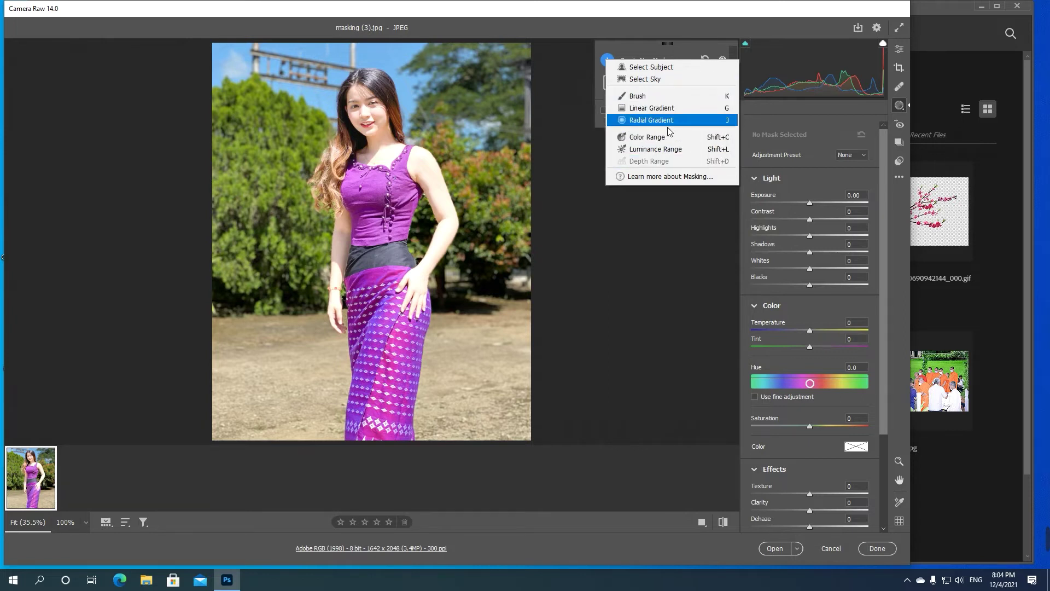
{"action": "left_click", "coordinate": [651, 81]}
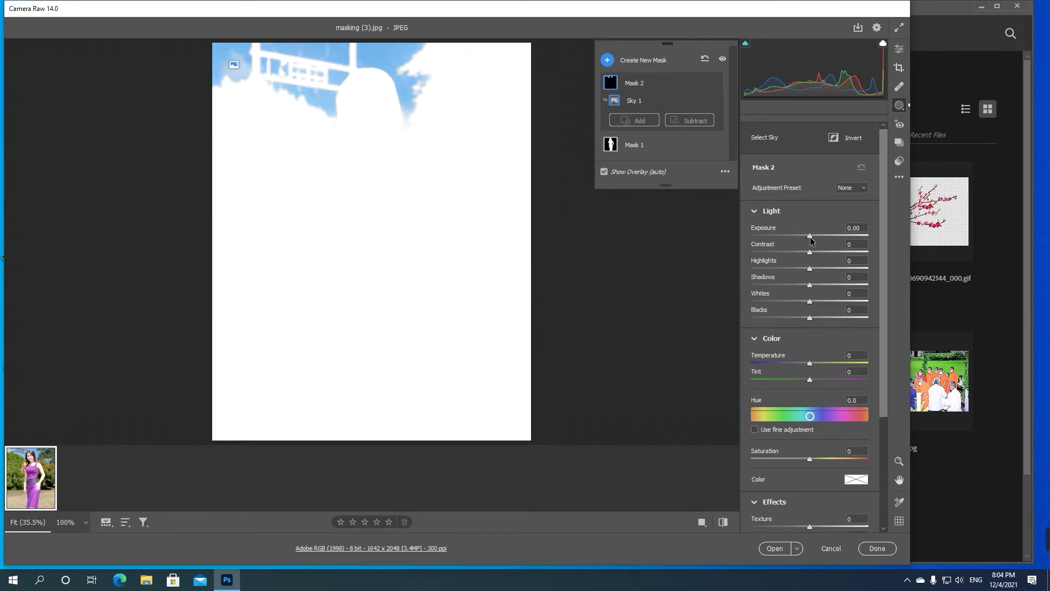
{"action": "left_click_drag", "start_coordinate": [810, 236], "coordinate": [818, 320]}
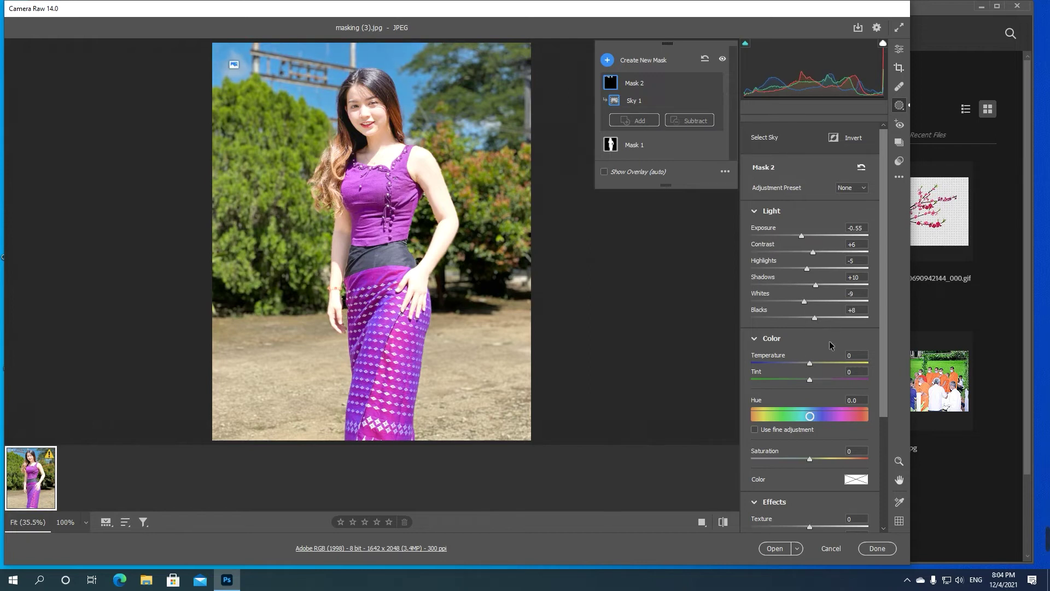
{"action": "mouse_move", "coordinate": [811, 363]}
{"action": "left_mouse_down"}
{"action": "mouse_move", "coordinate": [822, 361]}
{"action": "mouse_move", "coordinate": [811, 363]}
{"action": "left_mouse_up"}
- Check the subject mask's settings, return to the sky mask and set its temperature to -21
{"action": "scroll", "coordinate": [379, 155], "scroll_direction": "up", "scroll_amount": 2}
{"action": "left_click_drag", "start_coordinate": [379, 155], "coordinate": [392, 250]}
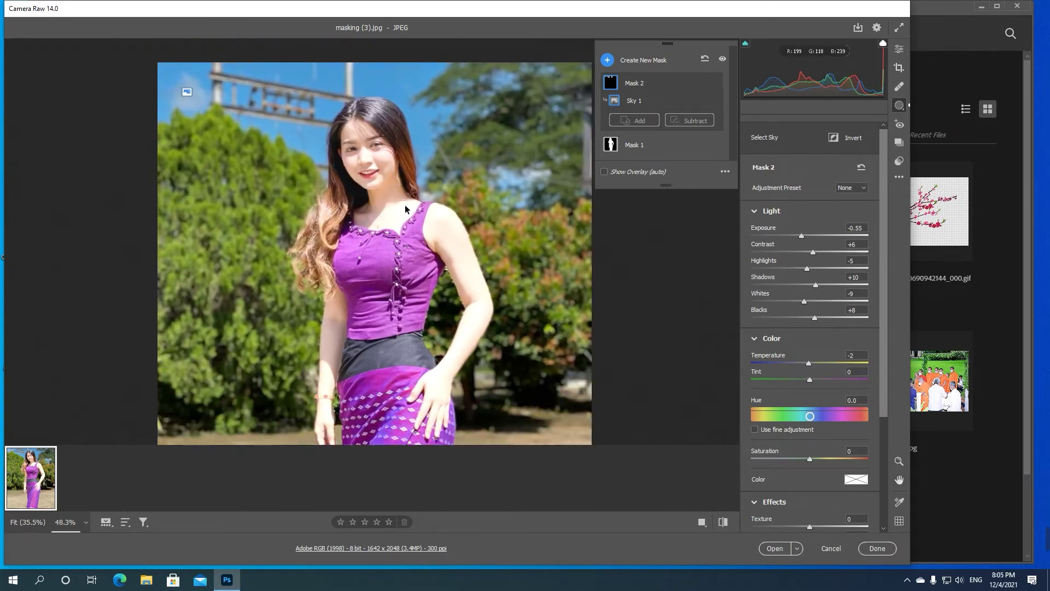
{"action": "scroll", "coordinate": [403, 138], "scroll_direction": "up", "scroll_amount": 1}
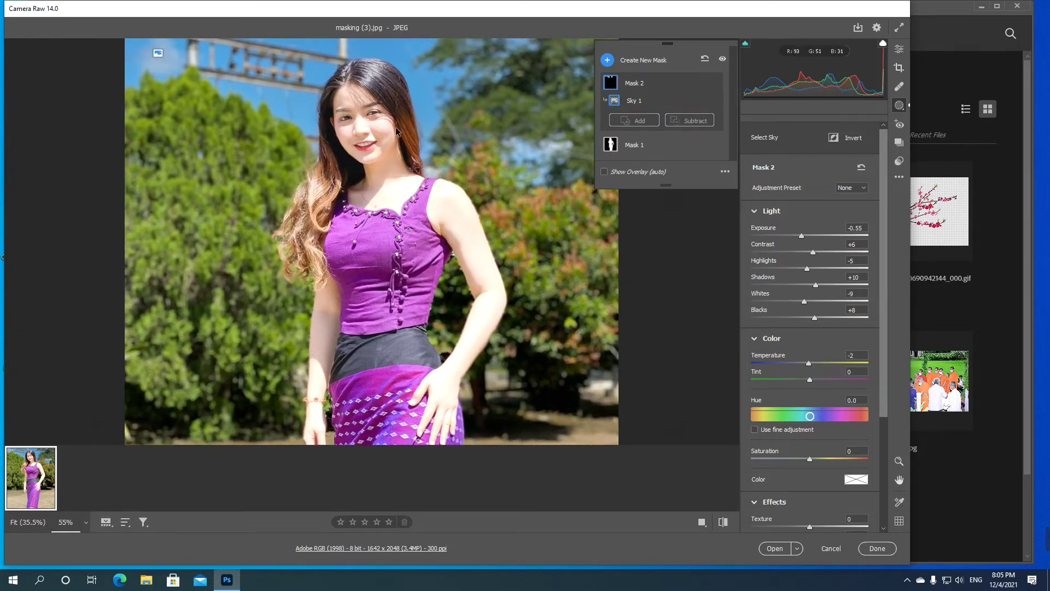
{"action": "scroll", "coordinate": [395, 146], "scroll_direction": "up", "scroll_amount": 2}
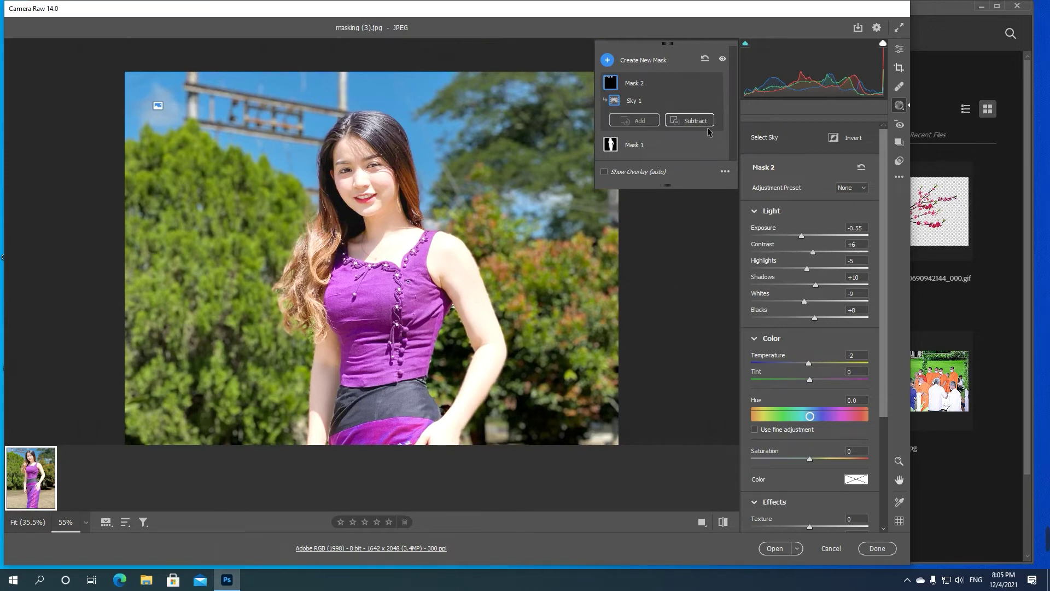
{"action": "left_click", "coordinate": [641, 145]}
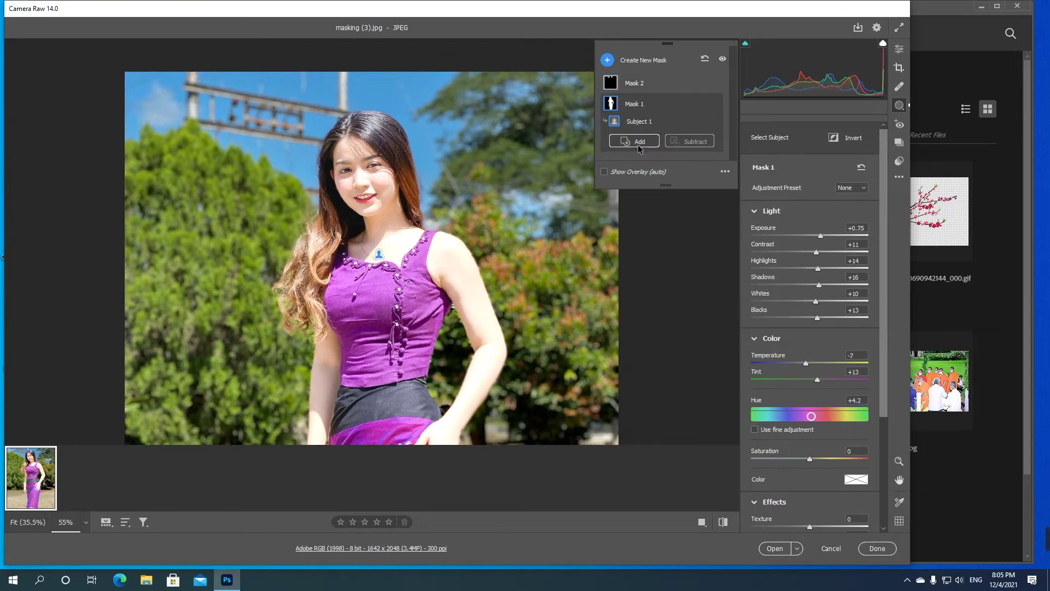
{"action": "left_click", "coordinate": [642, 87]}
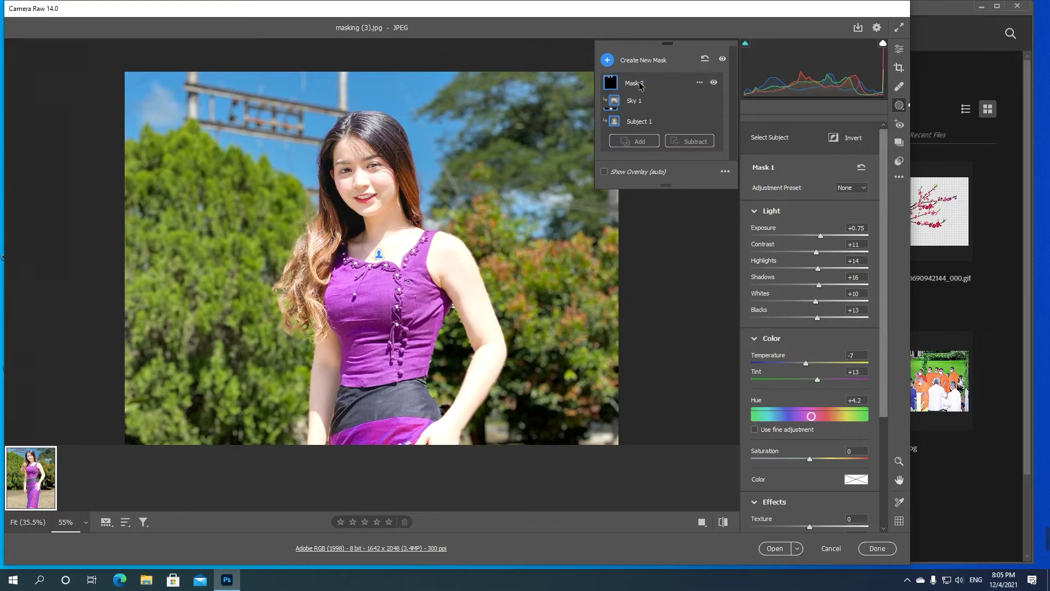
{"action": "left_click", "coordinate": [637, 149]}
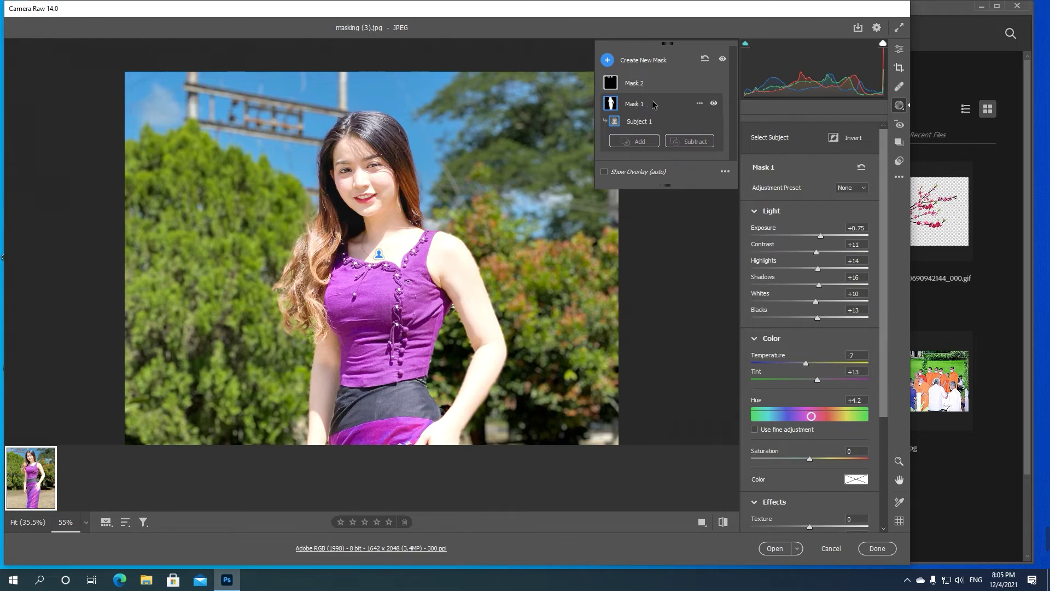
{"action": "left_click", "coordinate": [636, 87]}
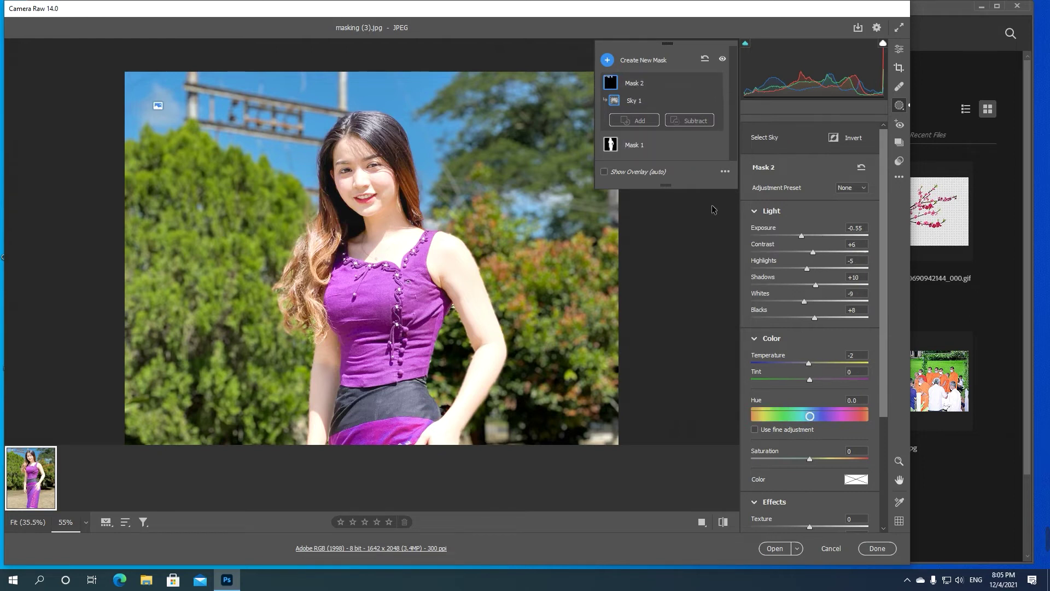
{"action": "left_click_drag", "start_coordinate": [813, 365], "coordinate": [798, 364]}
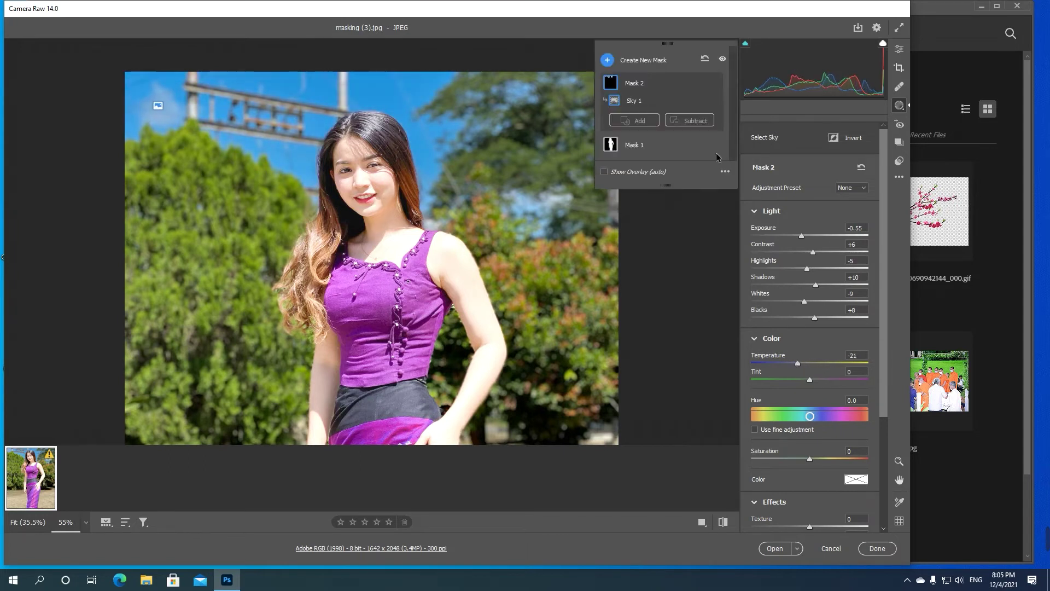
- Select the subject mask and set its saturation to +2
{"action": "left_click", "coordinate": [642, 146]}
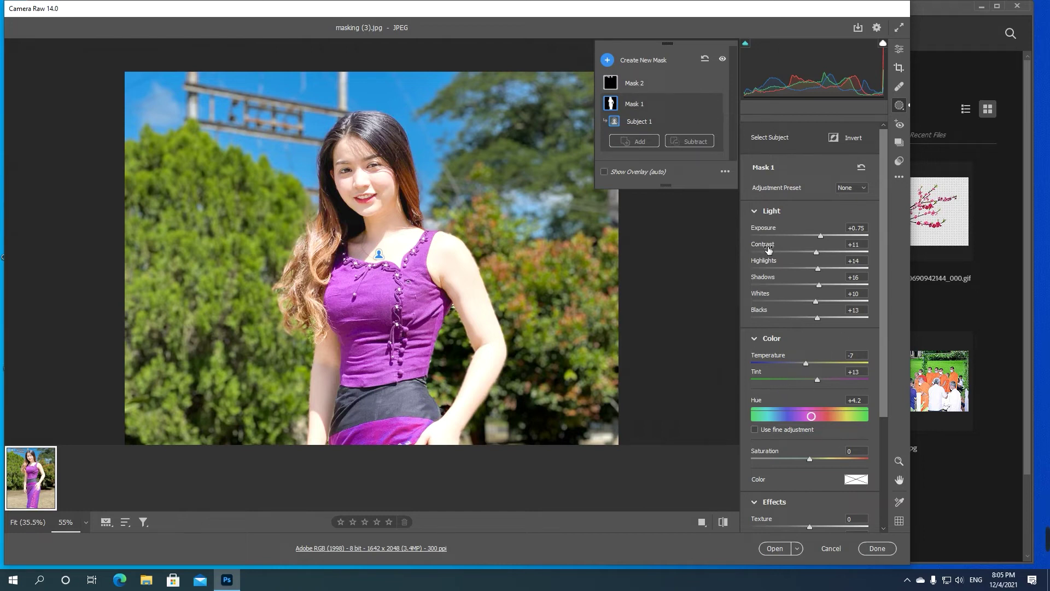
{"action": "left_click_drag", "start_coordinate": [885, 142], "coordinate": [881, 265]}
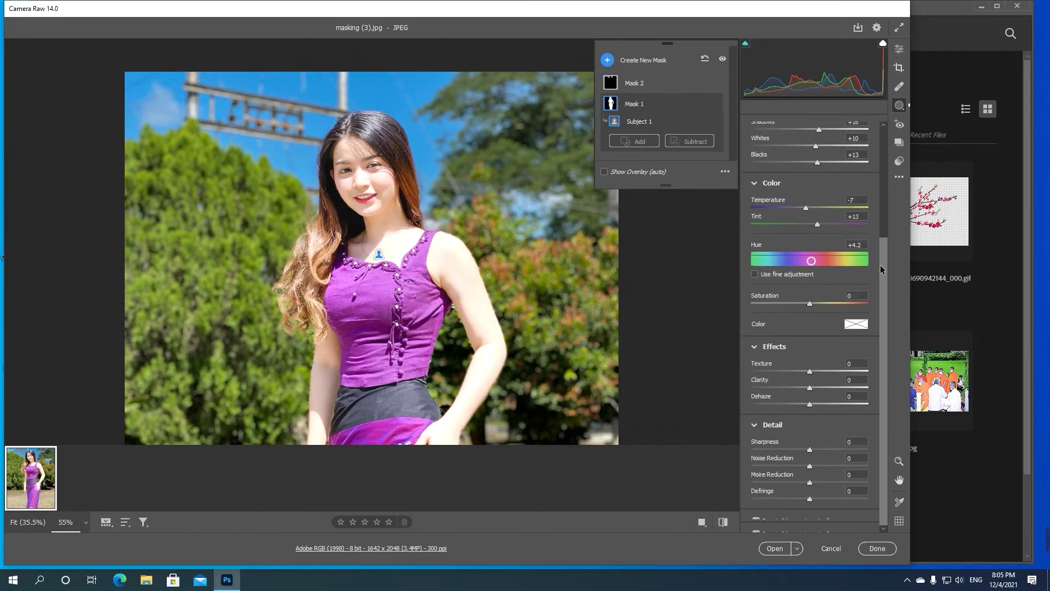
{"action": "mouse_move", "coordinate": [812, 310]}
{"action": "left_mouse_down"}
{"action": "mouse_move", "coordinate": [802, 307]}
{"action": "mouse_move", "coordinate": [811, 307]}
{"action": "left_mouse_up"}
- Inspect the adjusted portrait at different zoom levels and check the further options of the subject mask
{"action": "scroll", "coordinate": [430, 243], "scroll_direction": "down", "scroll_amount": 3}
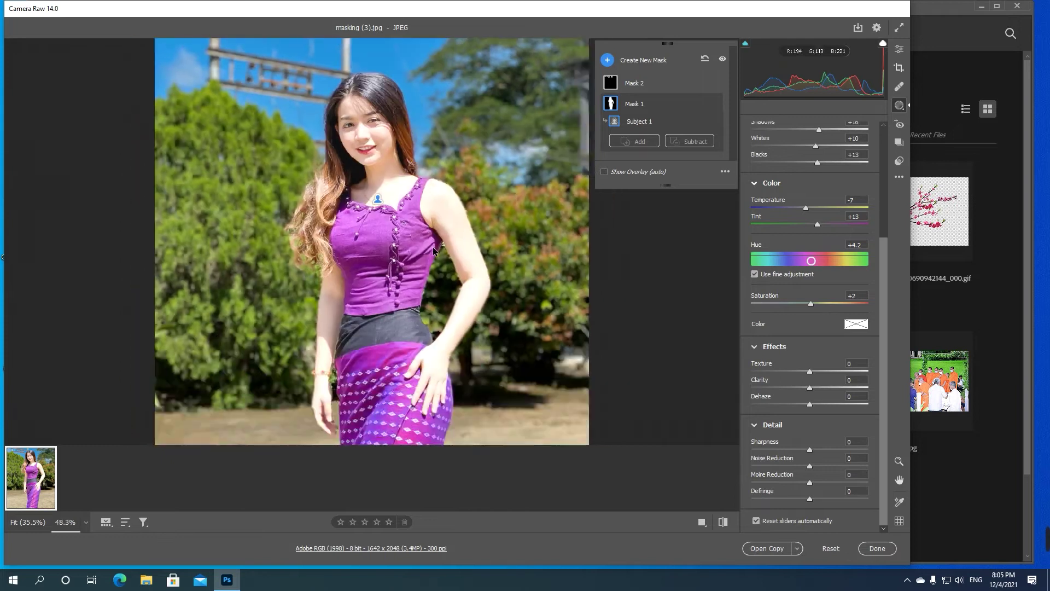
{"action": "scroll", "coordinate": [400, 153], "scroll_direction": "up", "scroll_amount": 3}
{"action": "key", "text": "space"}
{"action": "left_click_drag", "start_coordinate": [395, 137], "coordinate": [399, 226]}
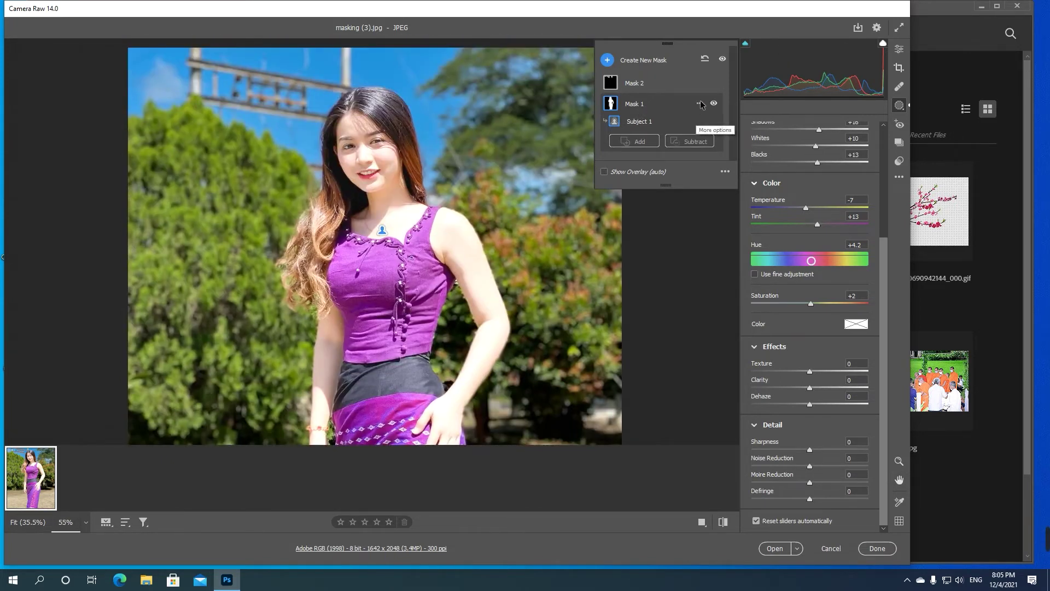
{"action": "left_click", "coordinate": [701, 104]}
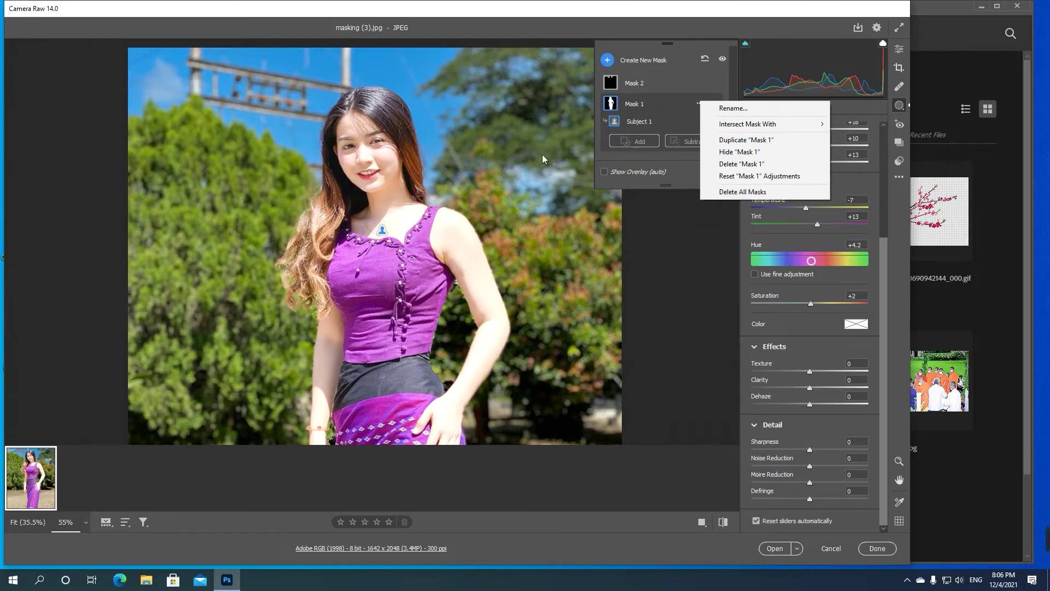
{"action": "left_click", "coordinate": [386, 170]}
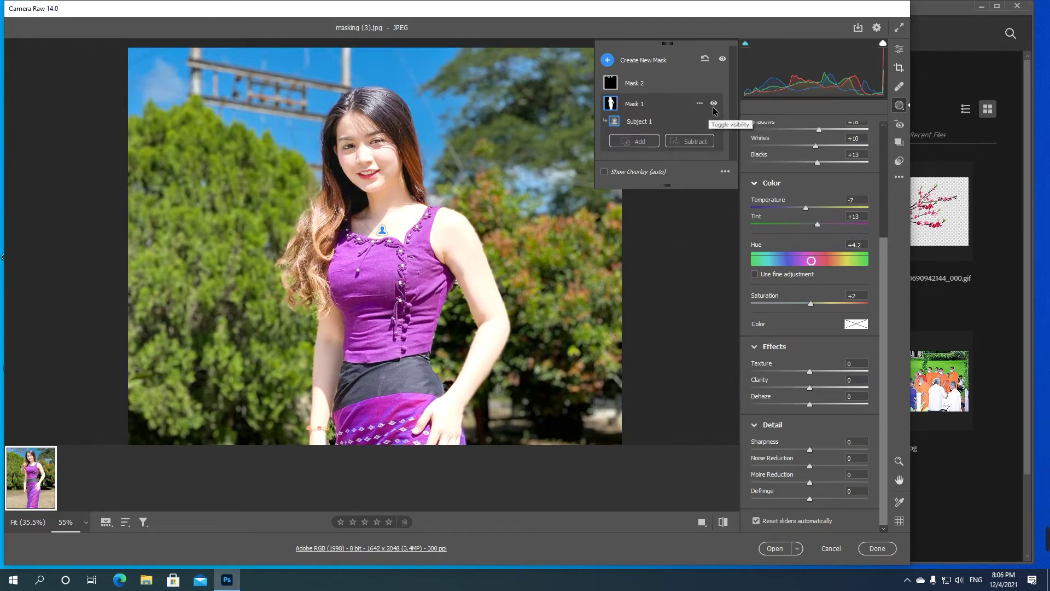
{"action": "right_click", "coordinate": [1038, 162]}
{"action": "left_click", "coordinate": [1011, 212]}
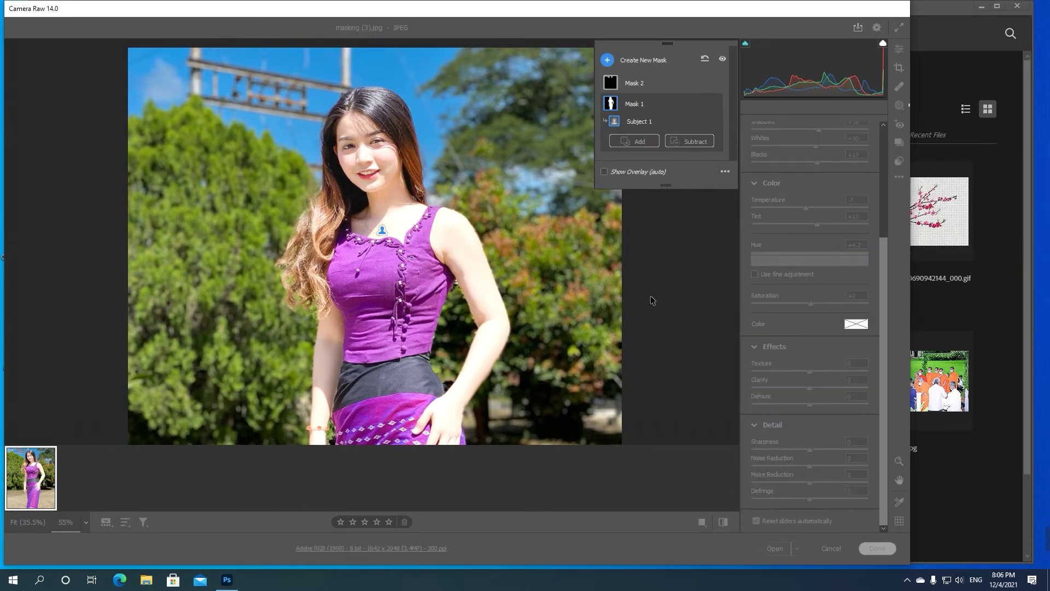
{"action": "left_click", "coordinate": [673, 282]}
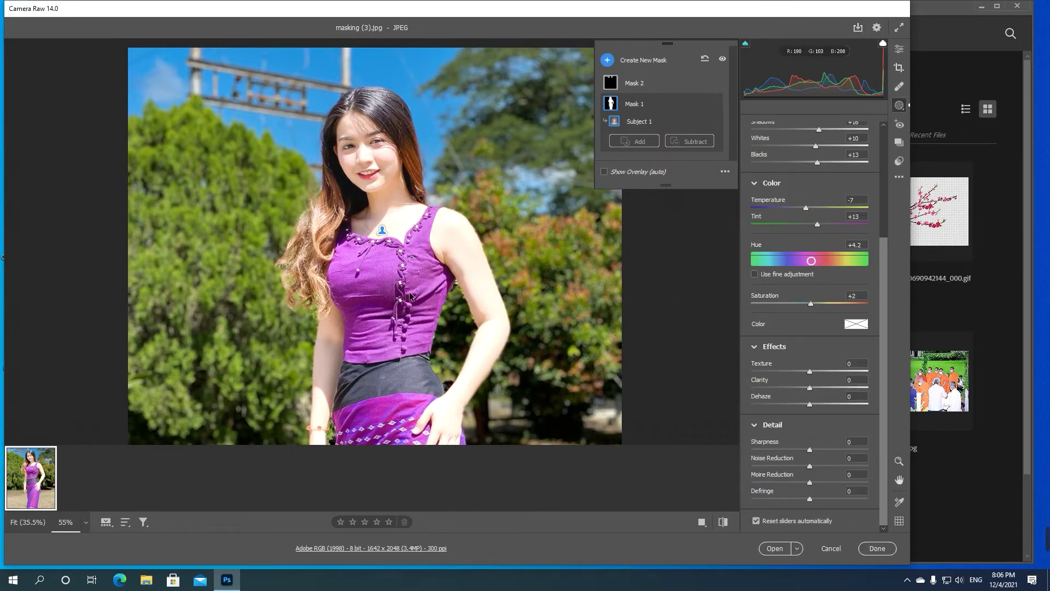
- Leave the masking tool and return to the general edit adjustments of the photo
{"action": "scroll", "coordinate": [410, 295], "scroll_direction": "down", "scroll_amount": 3}
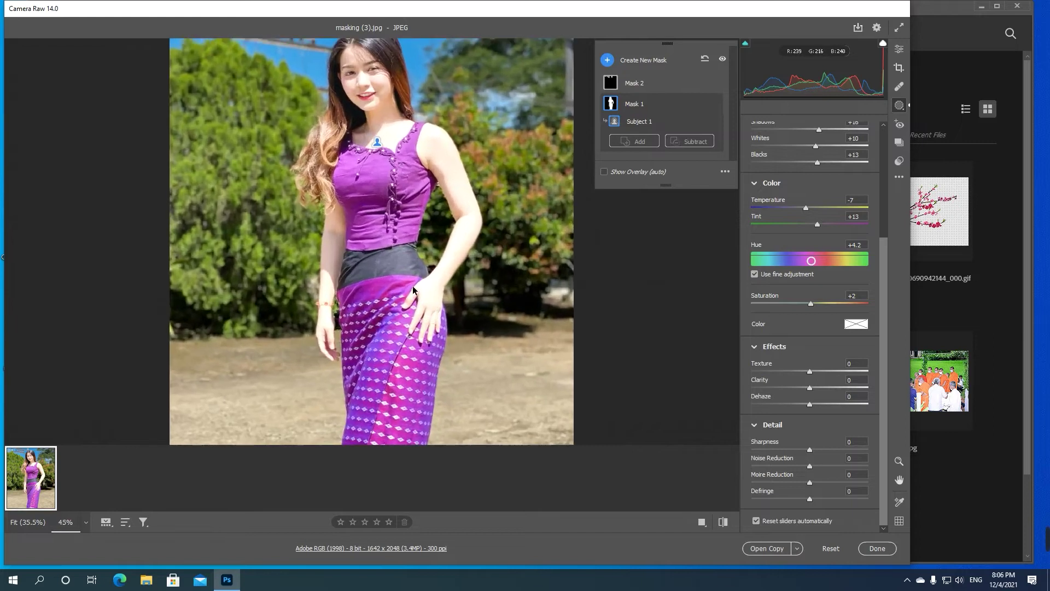
{"action": "left_click", "coordinate": [754, 273]}
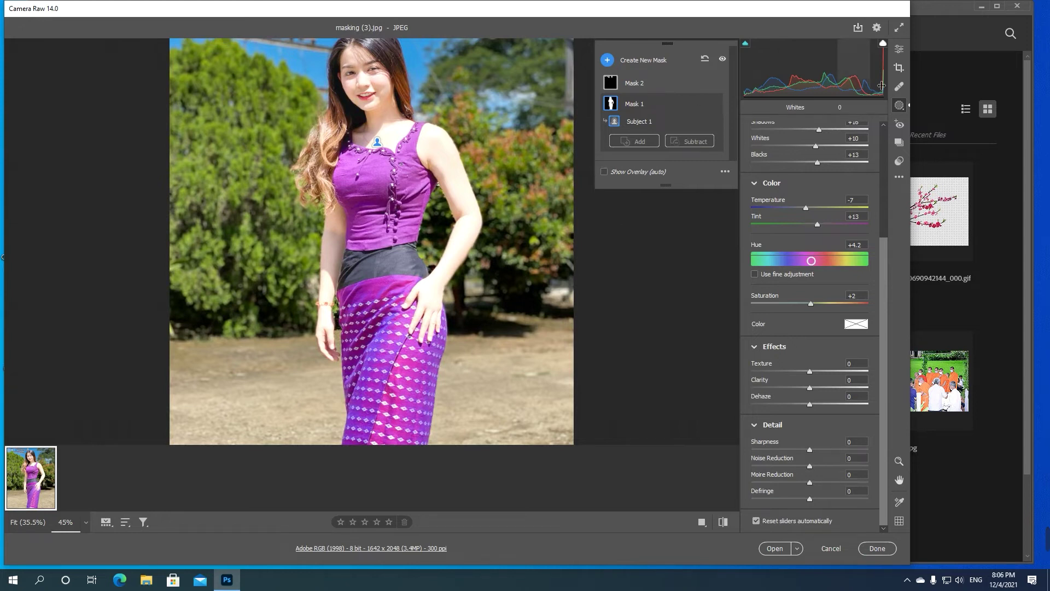
{"action": "left_click", "coordinate": [899, 50]}
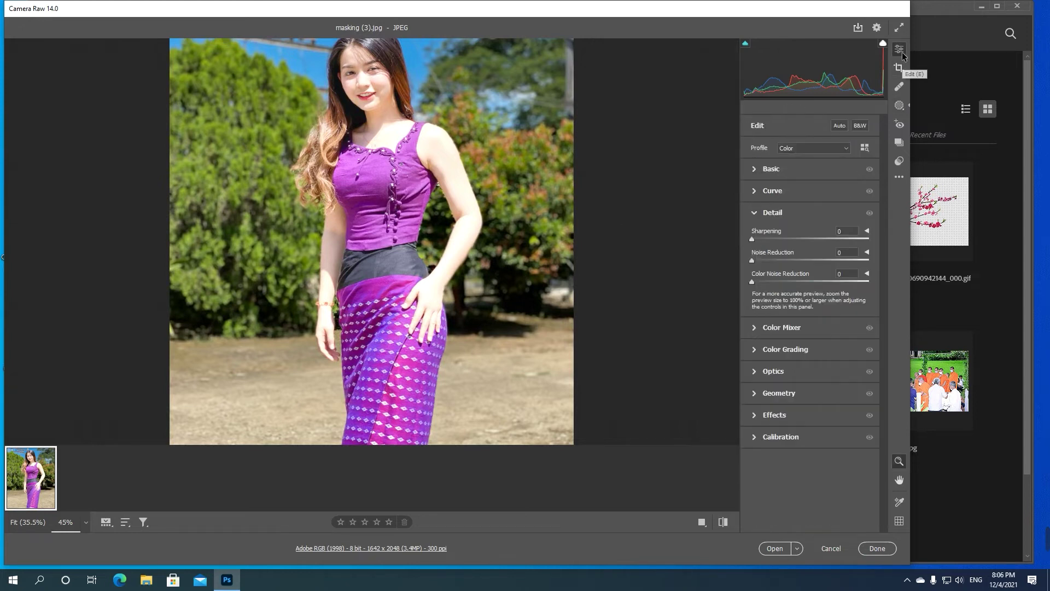
- Shift the Color Mixer hues, setting Yellows to +34 and raising Greens and Aquas slightly
{"action": "left_click", "coordinate": [757, 168]}
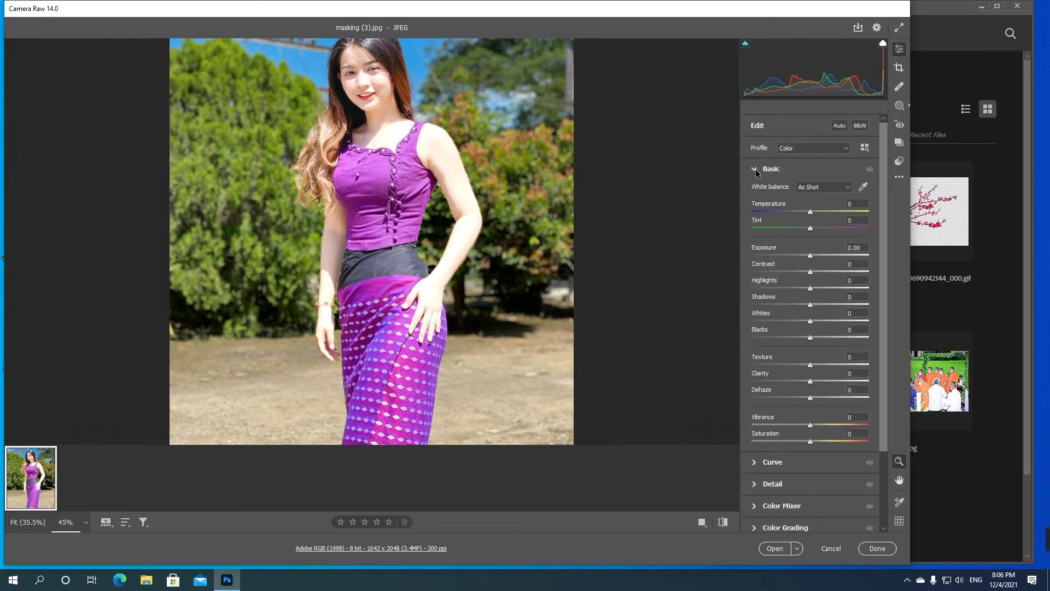
{"action": "left_click", "coordinate": [756, 507]}
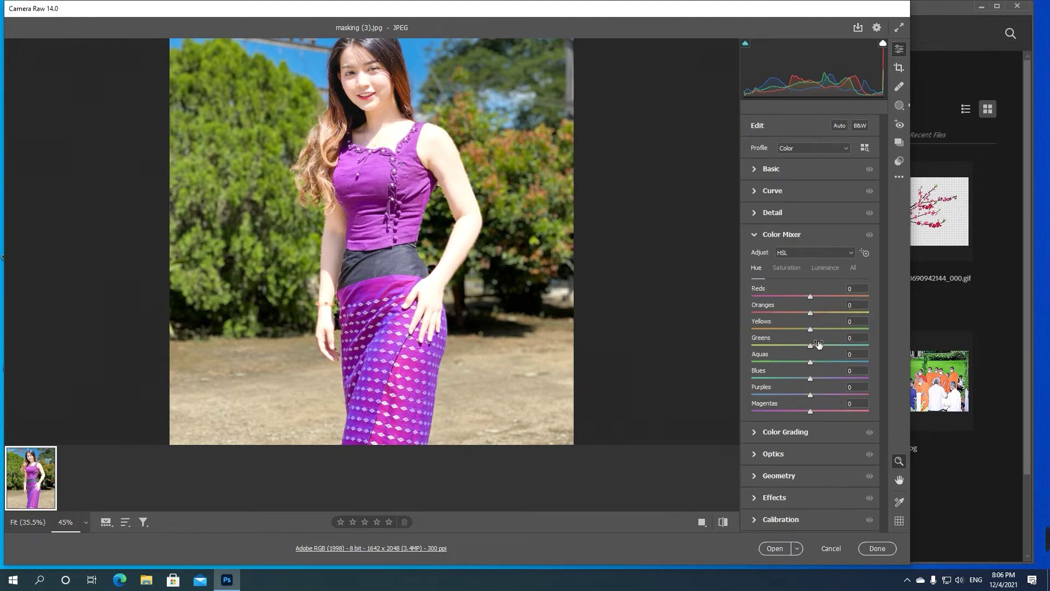
{"action": "left_click_drag", "start_coordinate": [812, 329], "coordinate": [830, 331]}
{"action": "scroll", "coordinate": [385, 225], "scroll_direction": "down", "scroll_amount": 4}
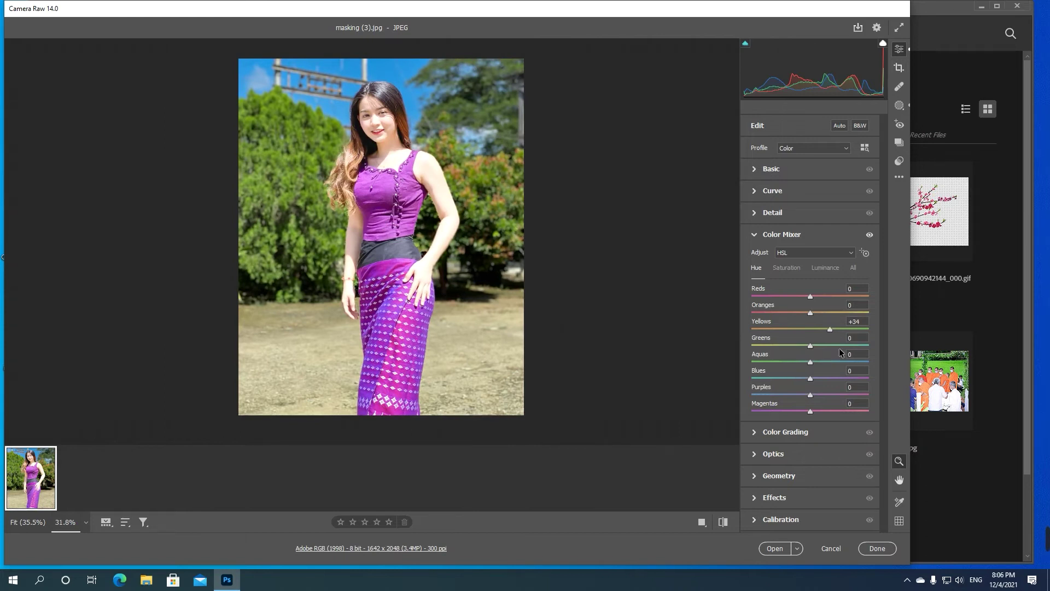
{"action": "mouse_move", "coordinate": [811, 348]}
{"action": "left_mouse_down"}
{"action": "mouse_move", "coordinate": [822, 349]}
{"action": "mouse_move", "coordinate": [816, 363]}
{"action": "left_mouse_up"}
- Compare the original photo with the current settings by switching repeatedly between the two views
{"action": "left_click", "coordinate": [726, 524]}
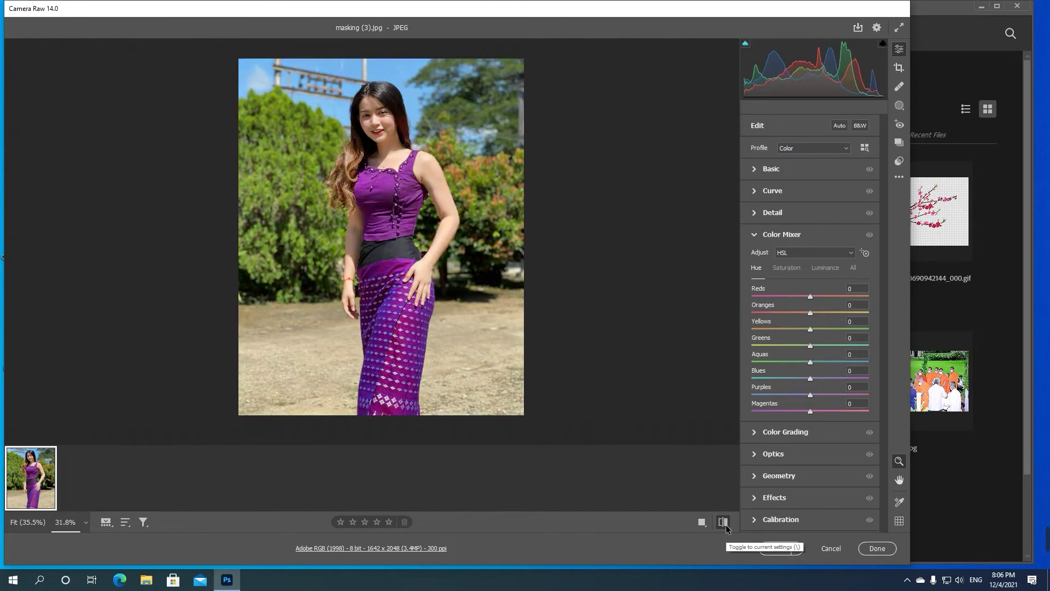
{"action": "left_click", "coordinate": [727, 524]}
{"action": "left_click", "coordinate": [727, 524]}
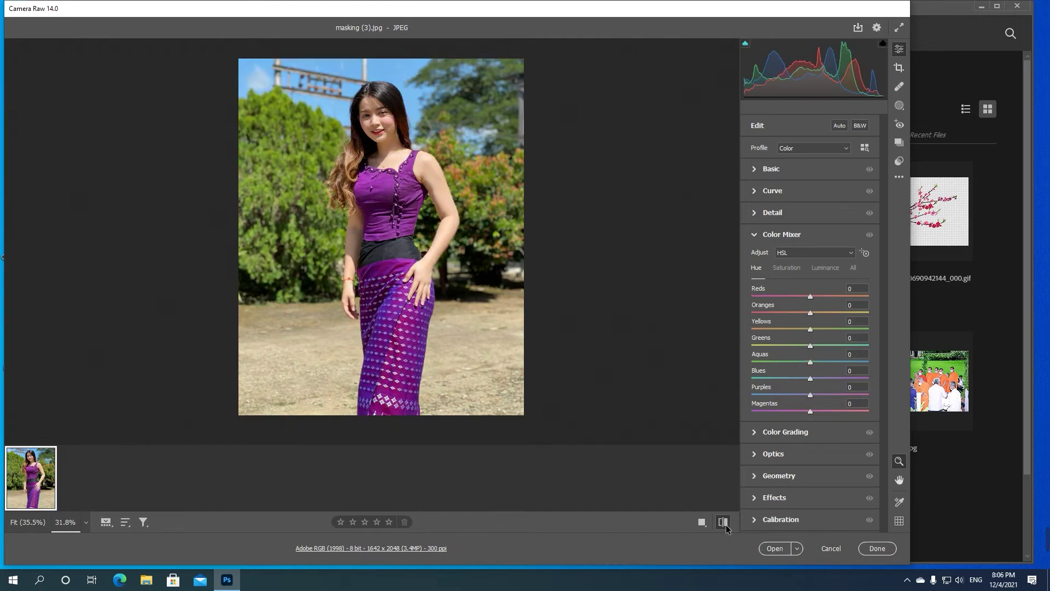
{"action": "left_click", "coordinate": [726, 524]}
{"action": "left_click", "coordinate": [726, 524]}
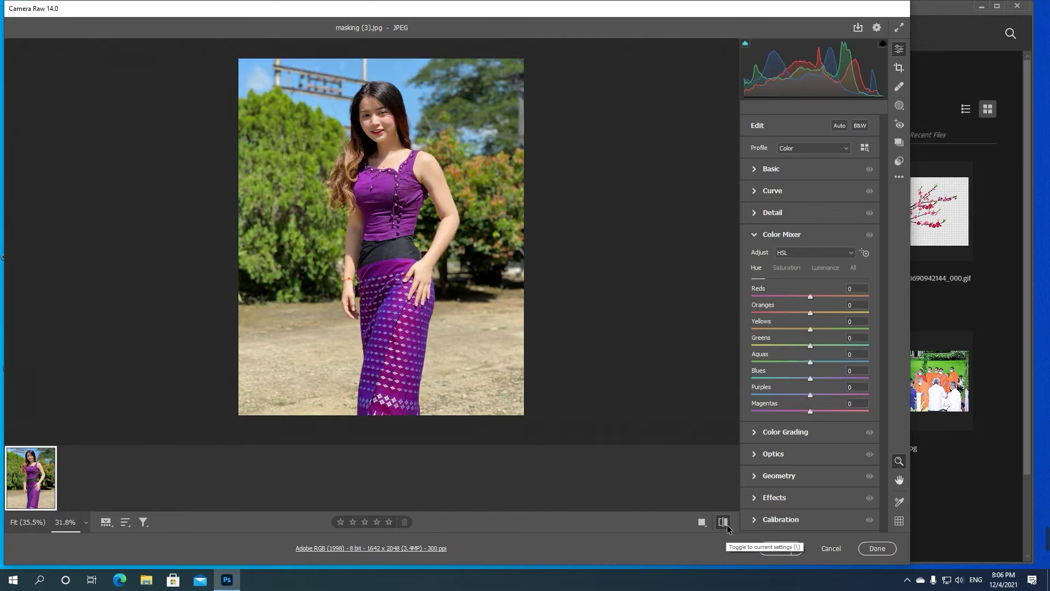
{"action": "left_click", "coordinate": [726, 525]}
{"action": "left_click", "coordinate": [727, 525]}
{"action": "left_click", "coordinate": [727, 525]}
{"action": "left_click", "coordinate": [727, 525]}
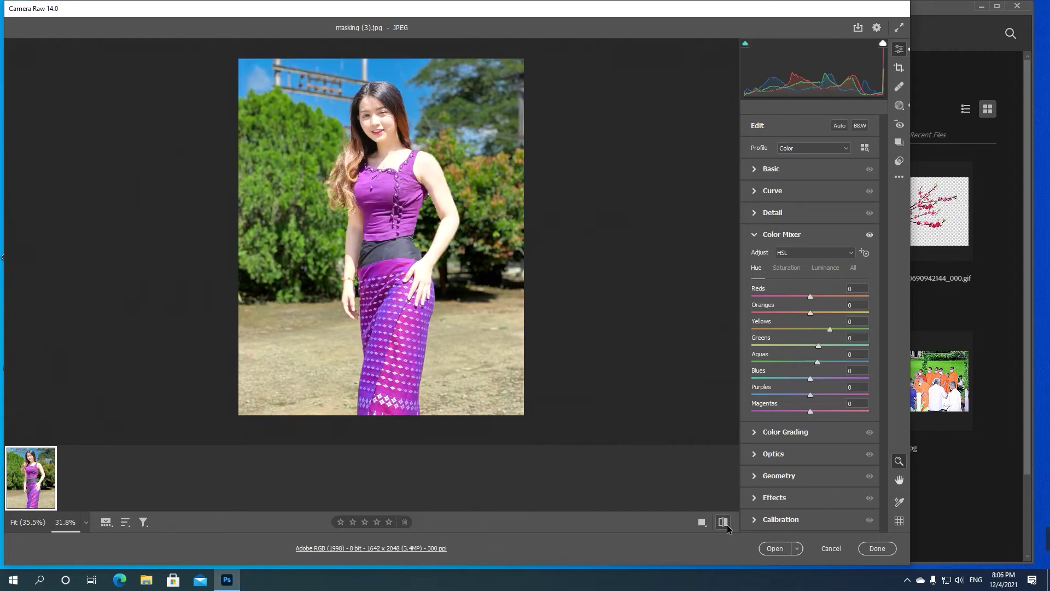
- Lower the basic exposure to -0.35 and open the adjusted photo in Photoshop
{"action": "left_click", "coordinate": [759, 171]}
{"action": "left_click_drag", "start_coordinate": [810, 256], "coordinate": [808, 258]}
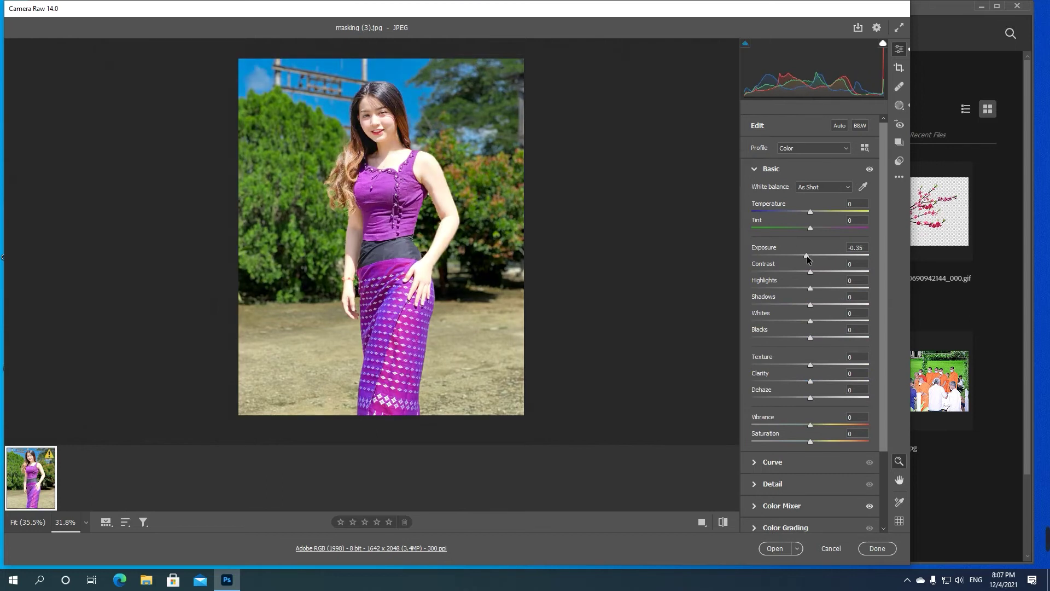
{"action": "left_click", "coordinate": [781, 551]}
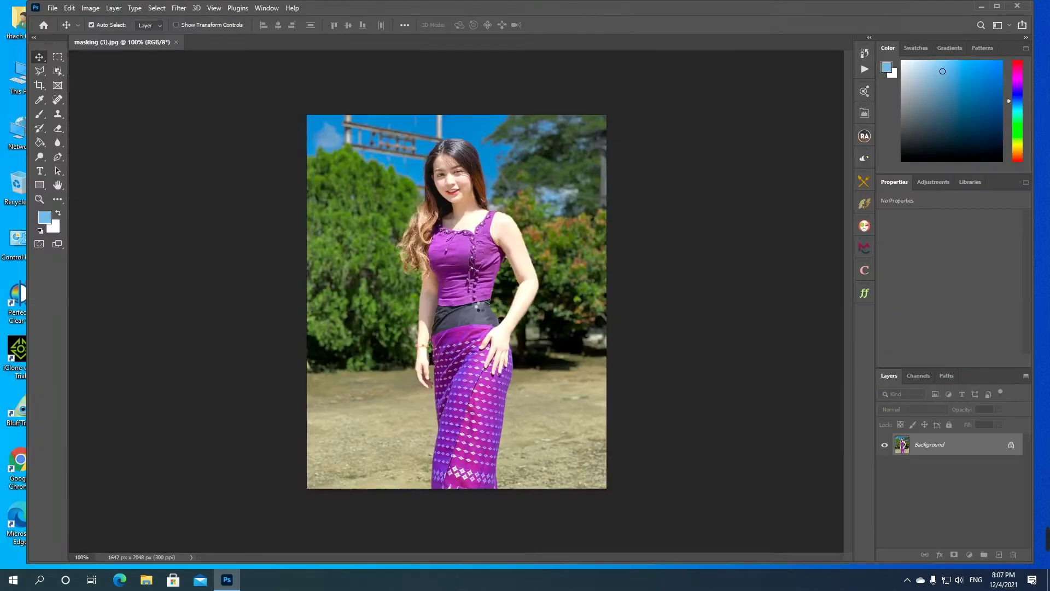
- Inspect the opened portrait at different zoom levels and fit the whole image on screen
{"action": "left_click", "coordinate": [40, 199]}
{"action": "left_click_drag", "start_coordinate": [462, 237], "coordinate": [469, 240]}
{"action": "right_click", "coordinate": [463, 192]}
{"action": "left_click", "coordinate": [471, 197]}
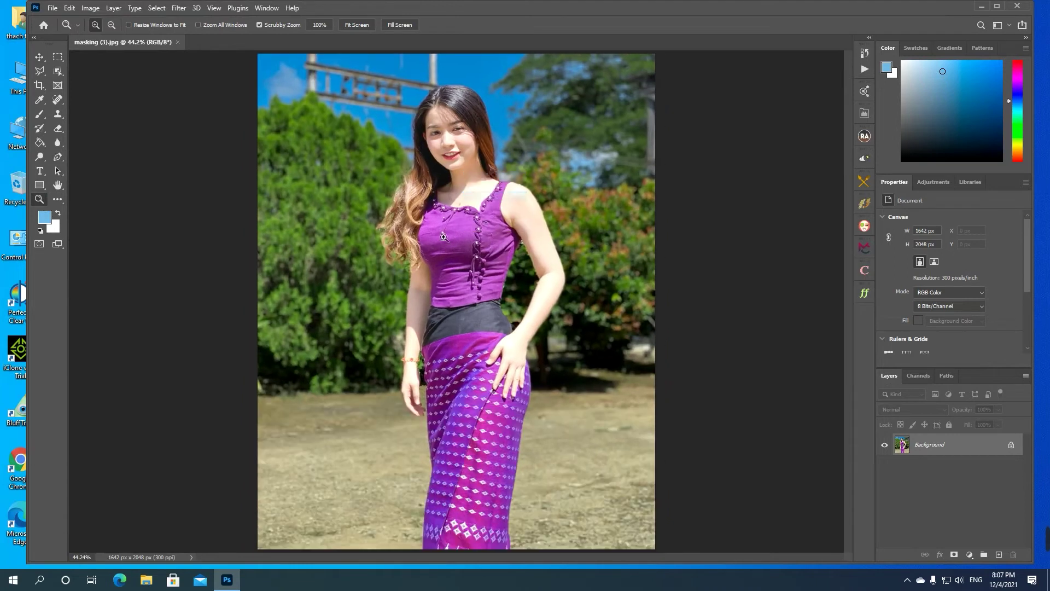
{"action": "left_click", "coordinate": [459, 207]}
{"action": "key", "text": "ctrl+0"}
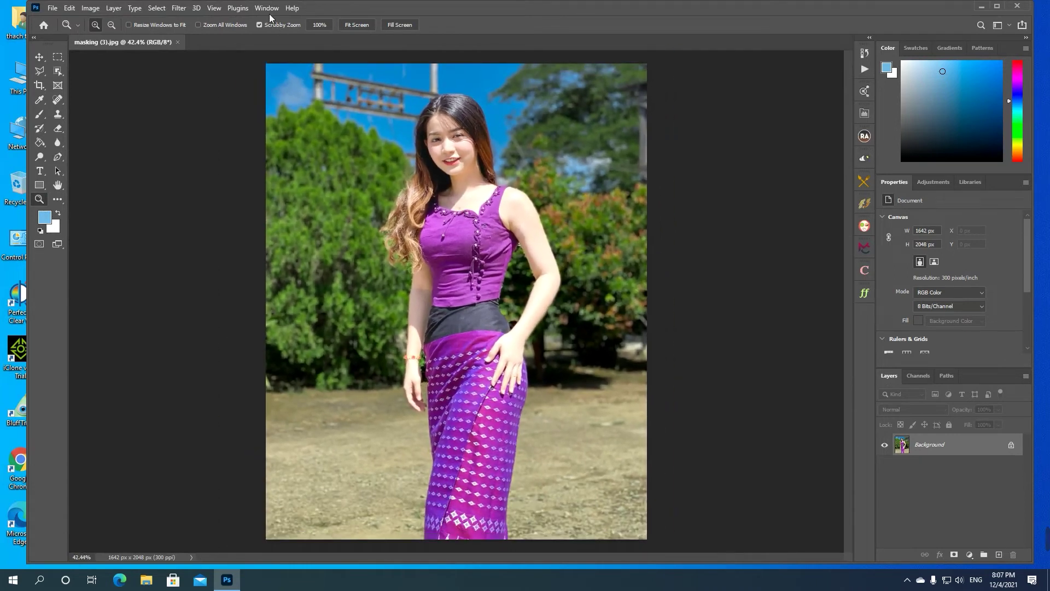
- Show the legacy extension panels RP5 Dodge And Burn and RP5 InstaMask 4
{"action": "left_click", "coordinate": [267, 8]}
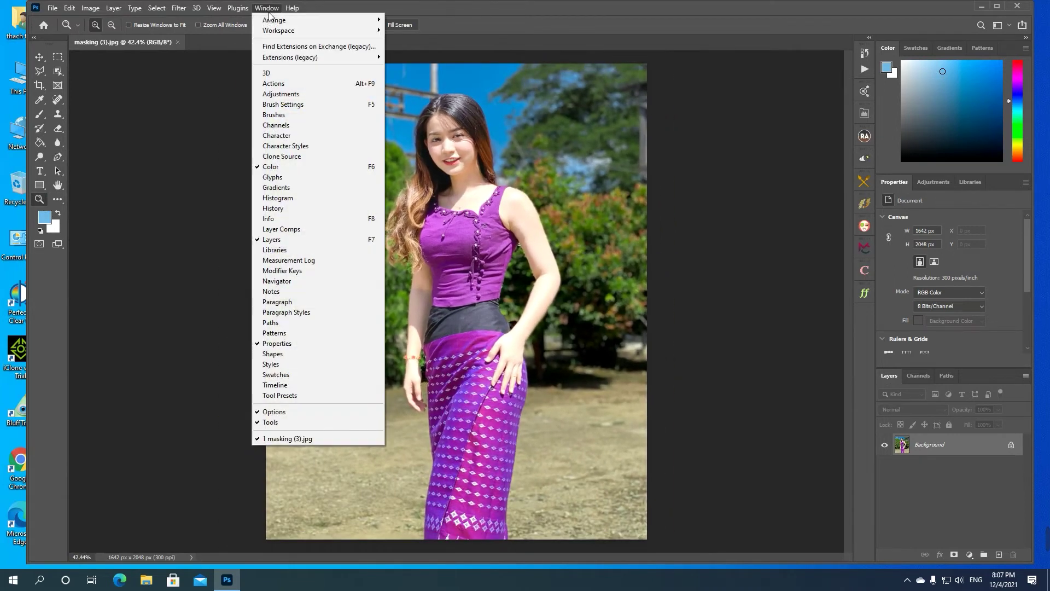
{"action": "mouse_move", "coordinate": [273, 31]}
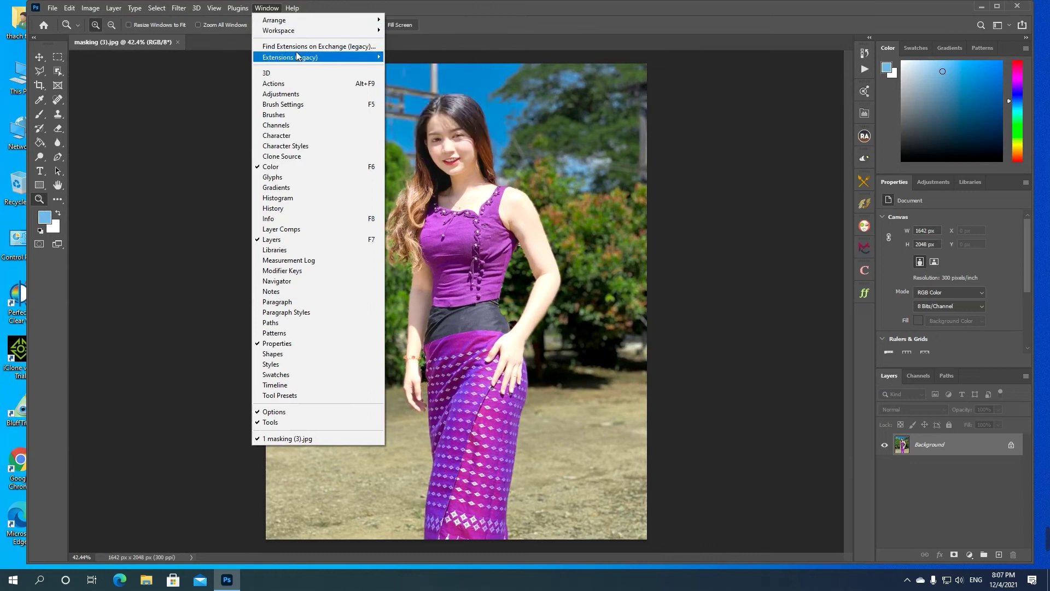
{"action": "mouse_move", "coordinate": [298, 57]}
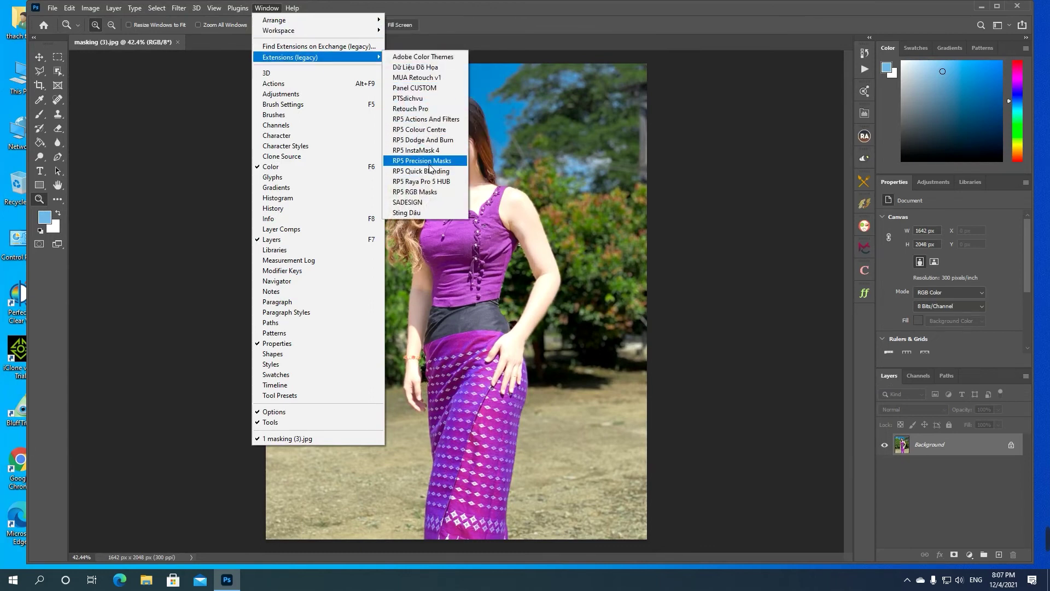
{"action": "left_click", "coordinate": [418, 140]}
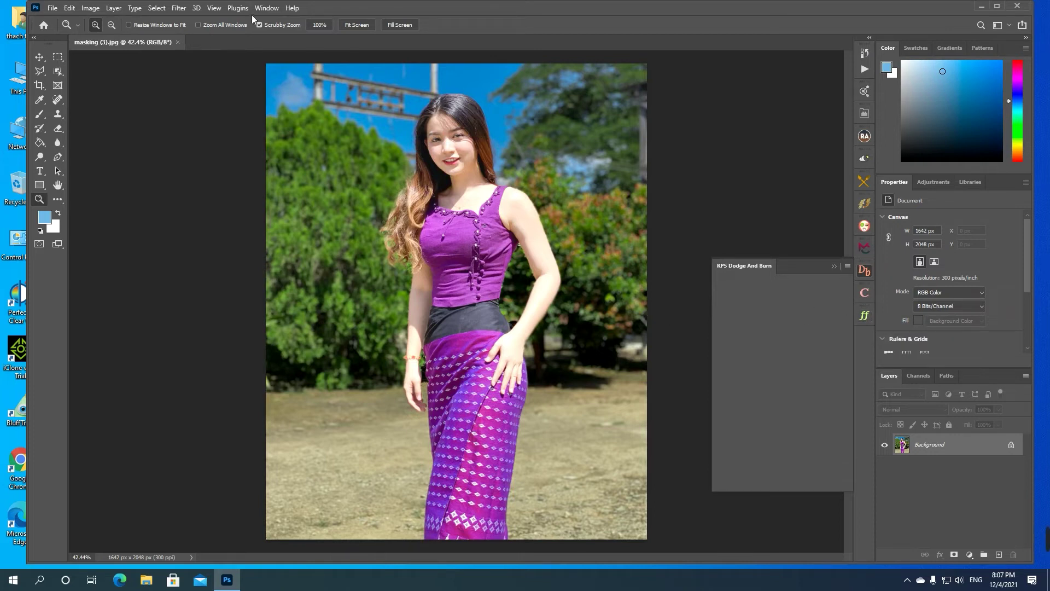
{"action": "left_click", "coordinate": [266, 7]}
{"action": "mouse_move", "coordinate": [291, 59]}
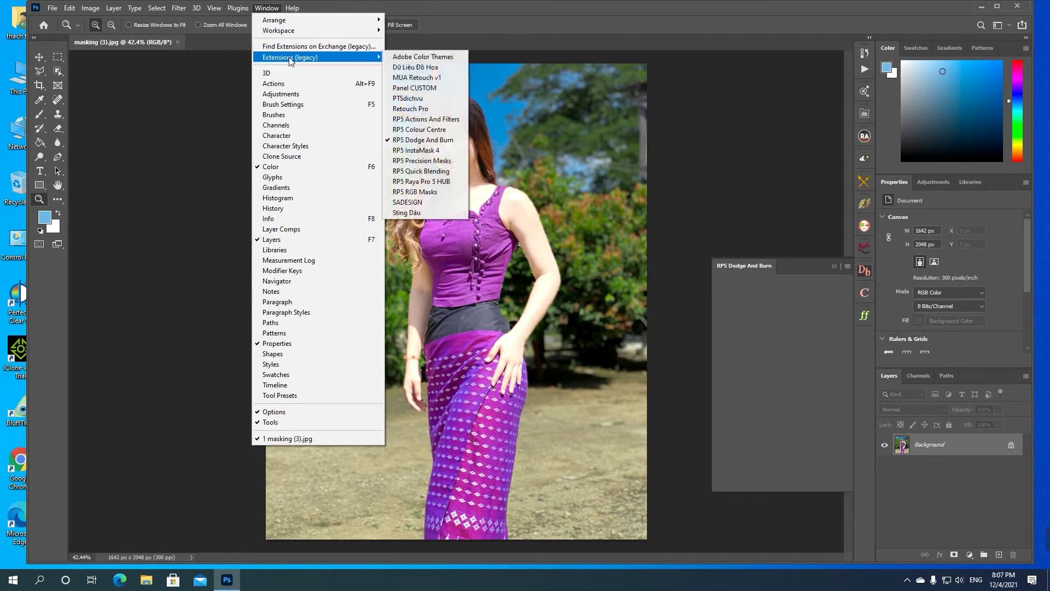
{"action": "left_click", "coordinate": [416, 150]}
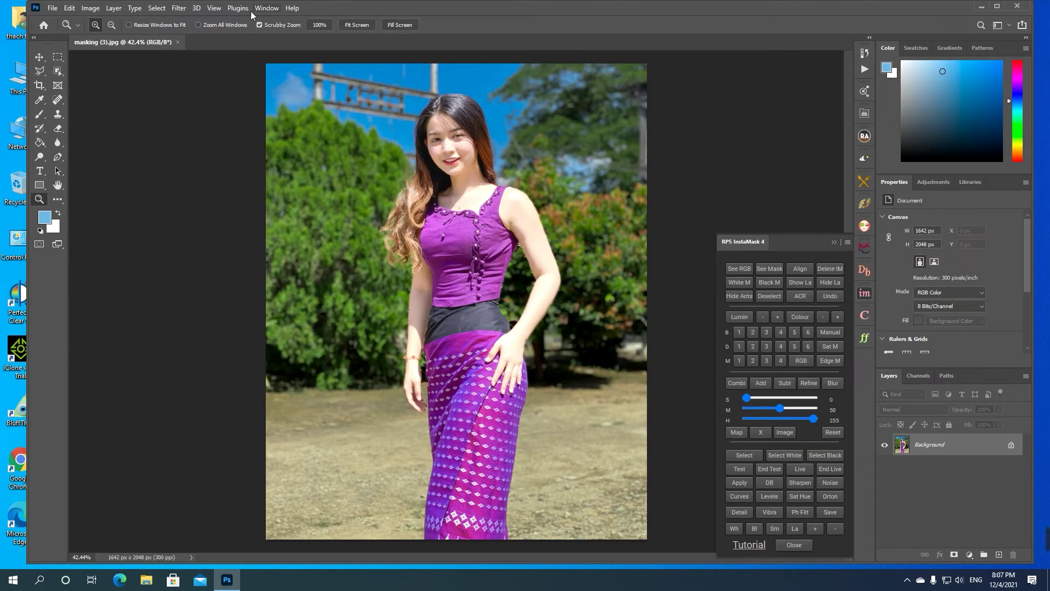
- Show the legacy extension panels RP5 Precision Masks and RP5 Quick Blending
{"action": "left_click", "coordinate": [267, 8]}
{"action": "mouse_move", "coordinate": [361, 57]}
{"action": "left_click", "coordinate": [421, 160]}
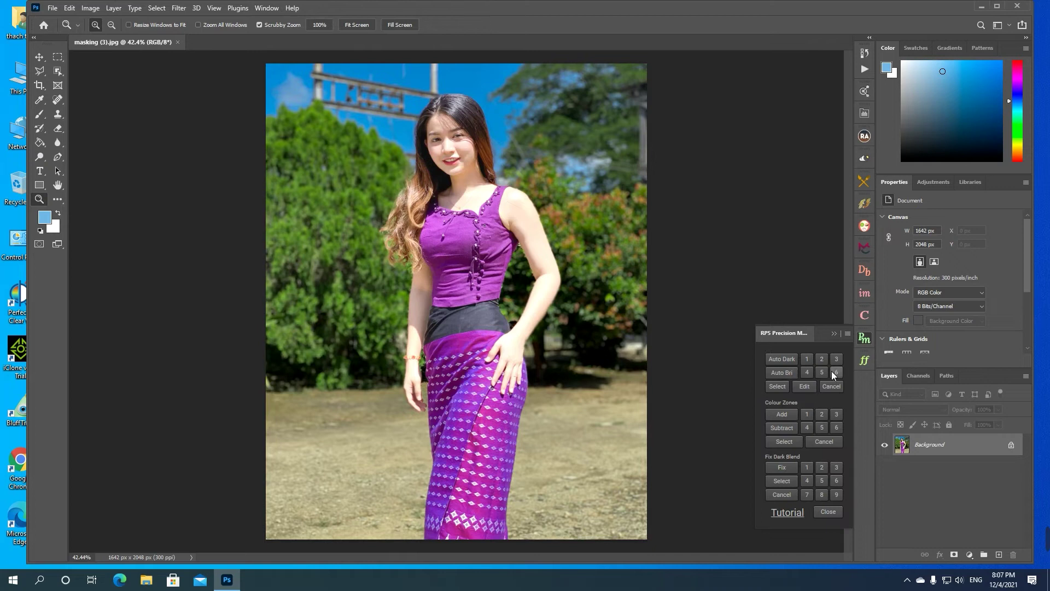
{"action": "left_click", "coordinate": [266, 8]}
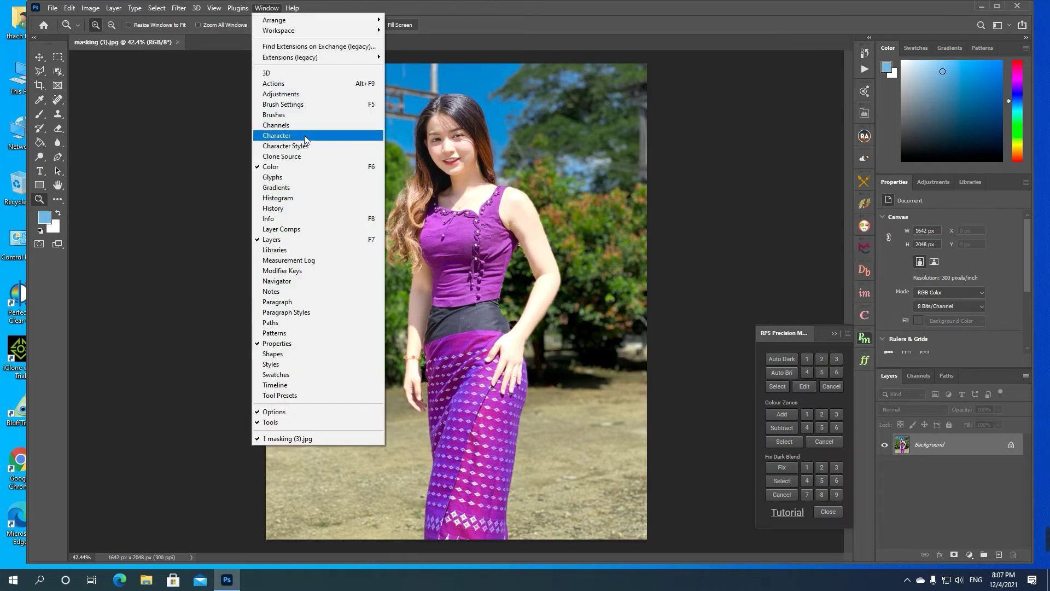
{"action": "mouse_move", "coordinate": [315, 57]}
{"action": "left_click", "coordinate": [429, 171]}
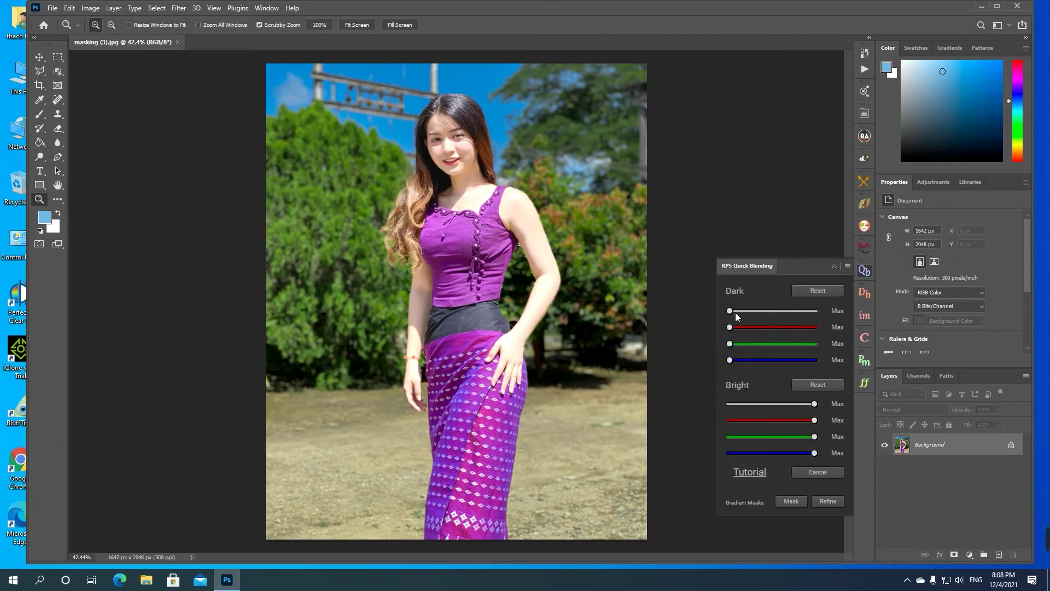
- Look through the list of installed actions and view the portrait at different zoom levels
{"action": "left_click", "coordinate": [865, 70]}
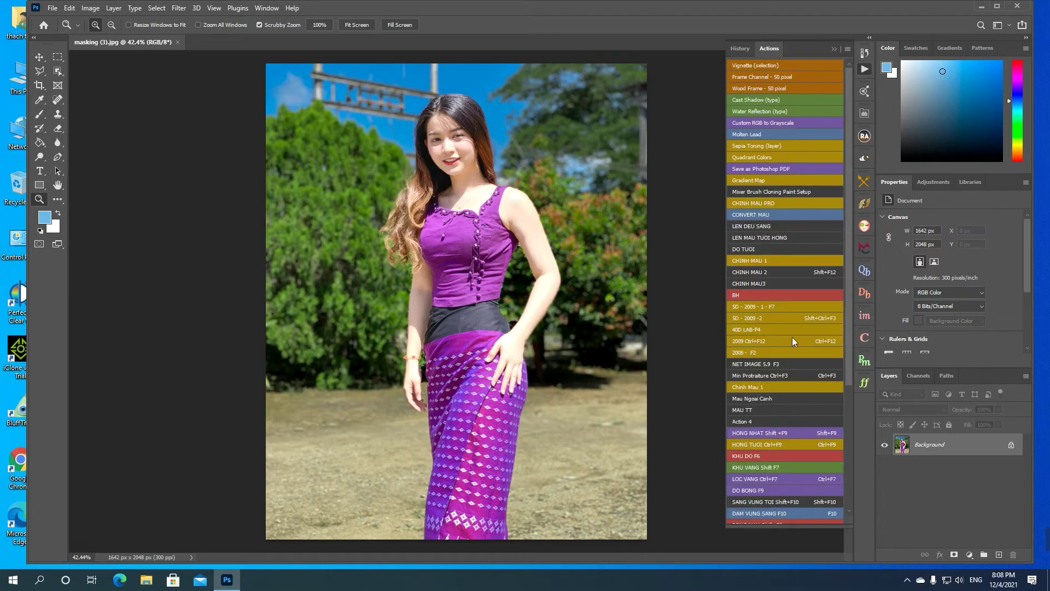
{"action": "scroll", "coordinate": [848, 113], "scroll_direction": "down", "scroll_amount": 5}
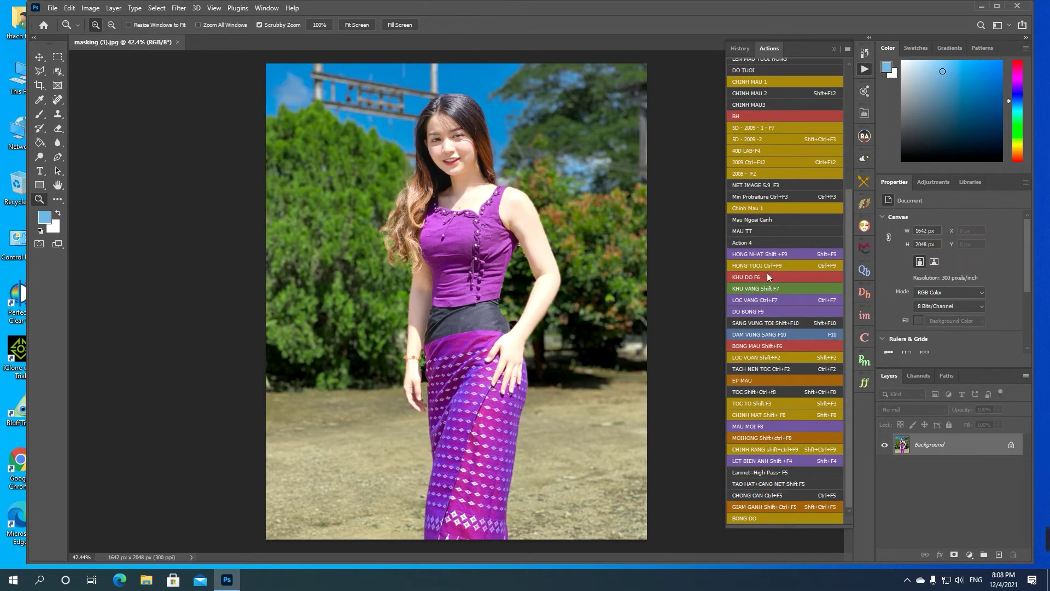
{"action": "scroll", "coordinate": [848, 278], "scroll_direction": "up", "scroll_amount": 5}
{"action": "left_click", "coordinate": [687, 148]}
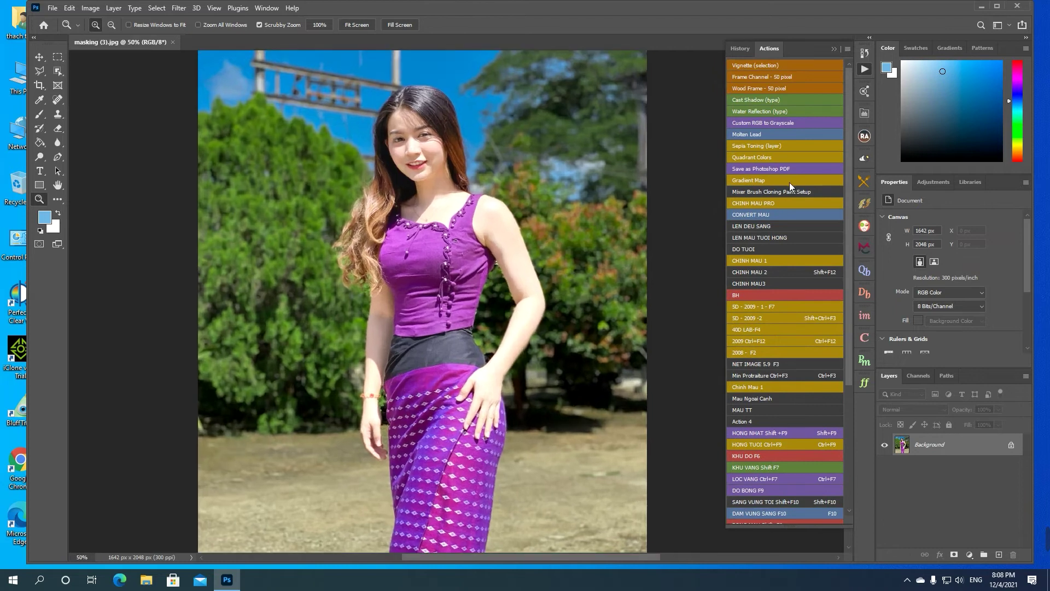
{"action": "scroll", "coordinate": [447, 175], "scroll_direction": "down", "scroll_amount": 4}
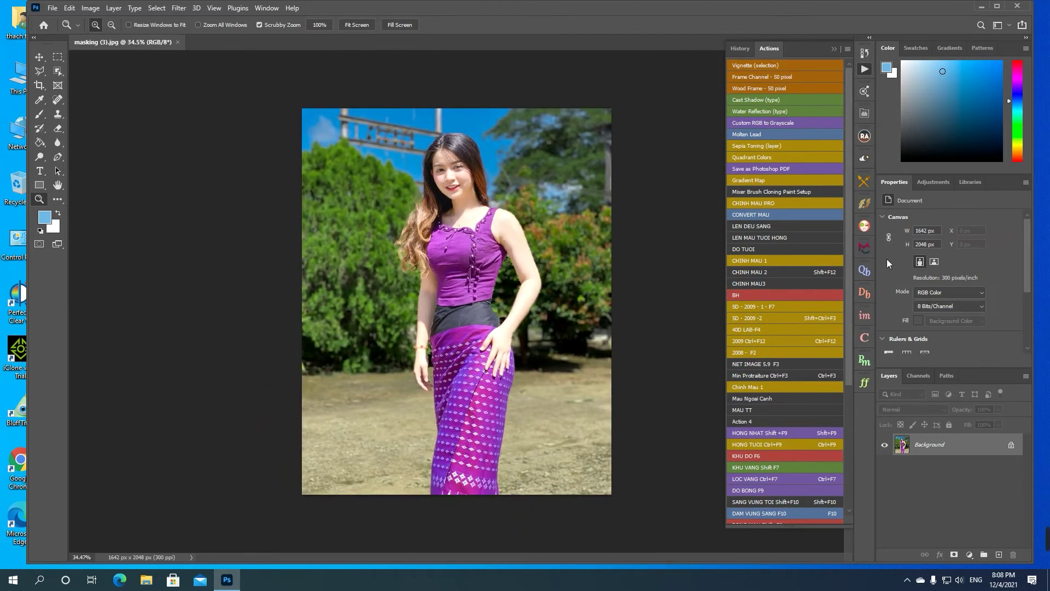
- Review the RP5 panels one by one: Quick Blending, Dodge And Burn, InstaMask 4, Colour Centre, Precision Masks, Actions And Filters
{"action": "left_click", "coordinate": [864, 272]}
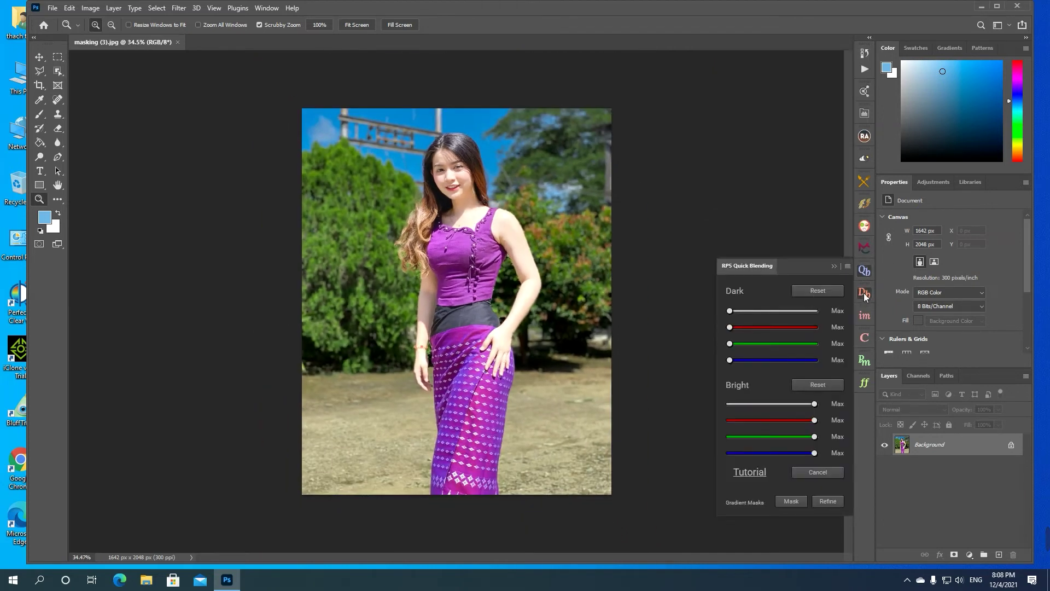
{"action": "left_click", "coordinate": [864, 293]}
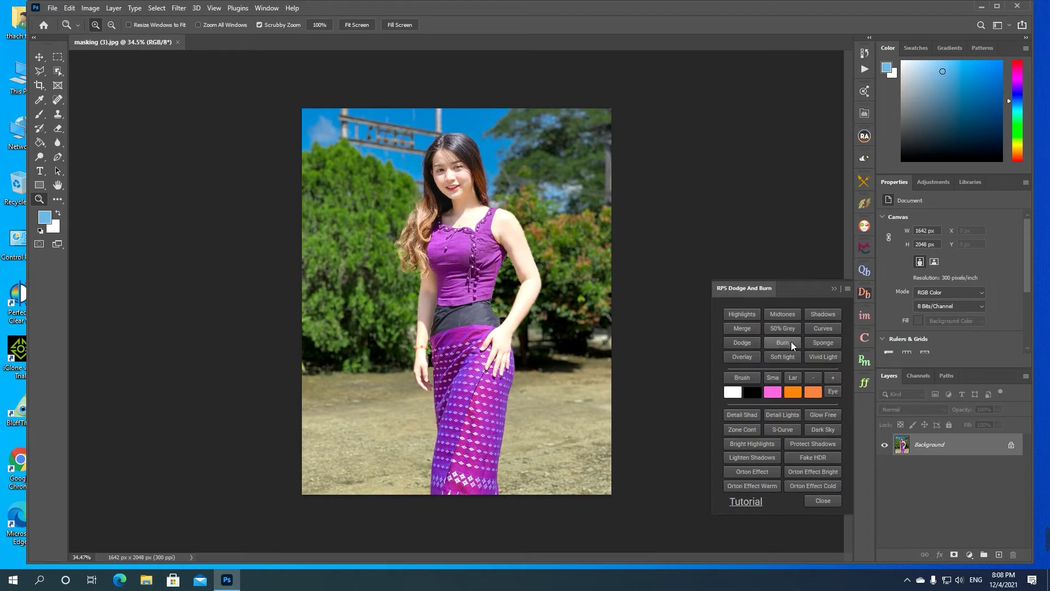
{"action": "left_click", "coordinate": [865, 316]}
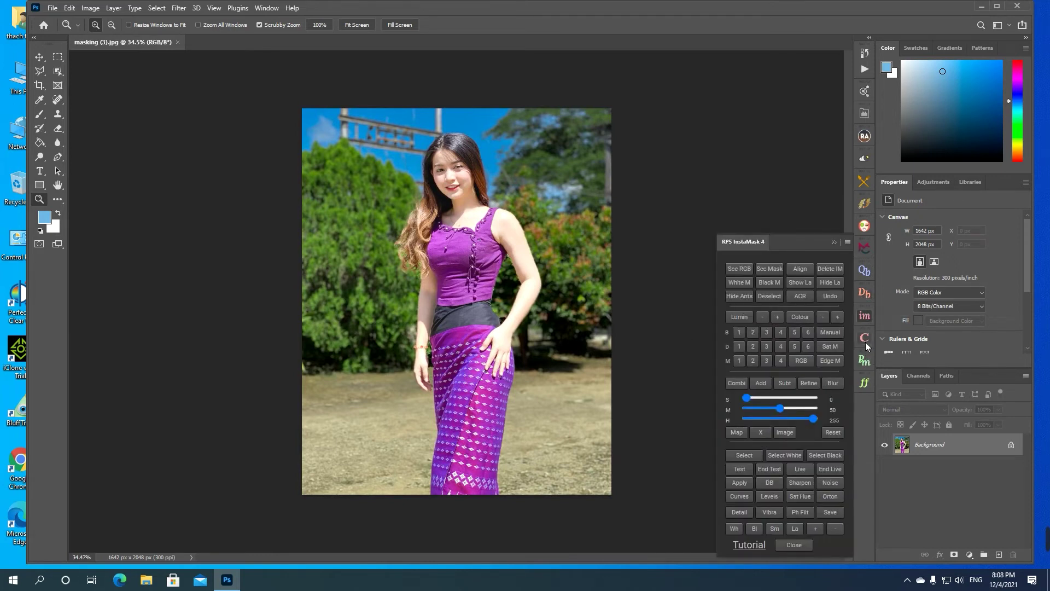
{"action": "left_click", "coordinate": [864, 337]}
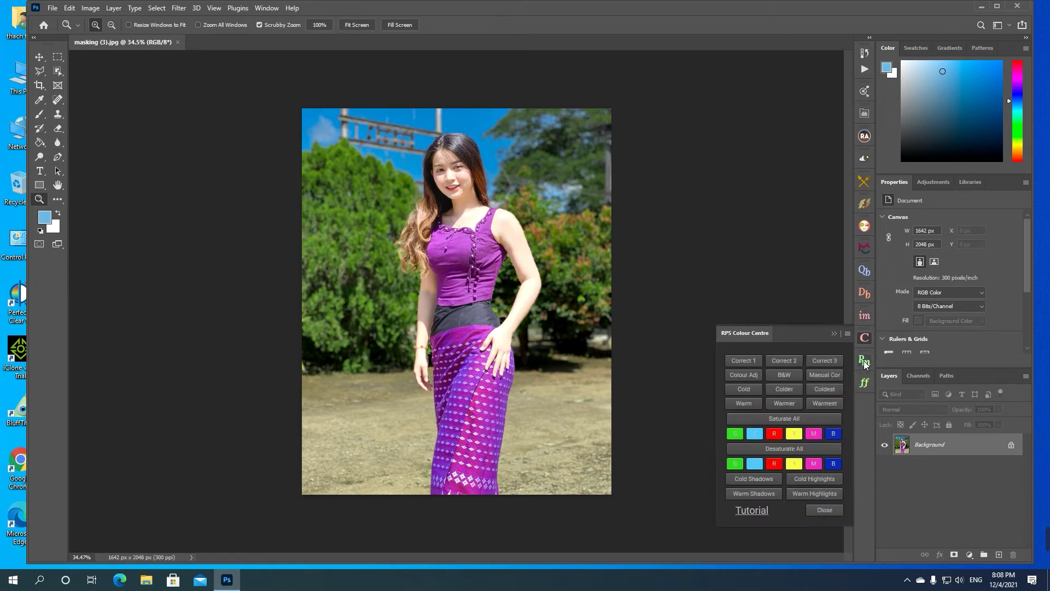
{"action": "left_click", "coordinate": [865, 360]}
{"action": "left_click", "coordinate": [865, 383]}
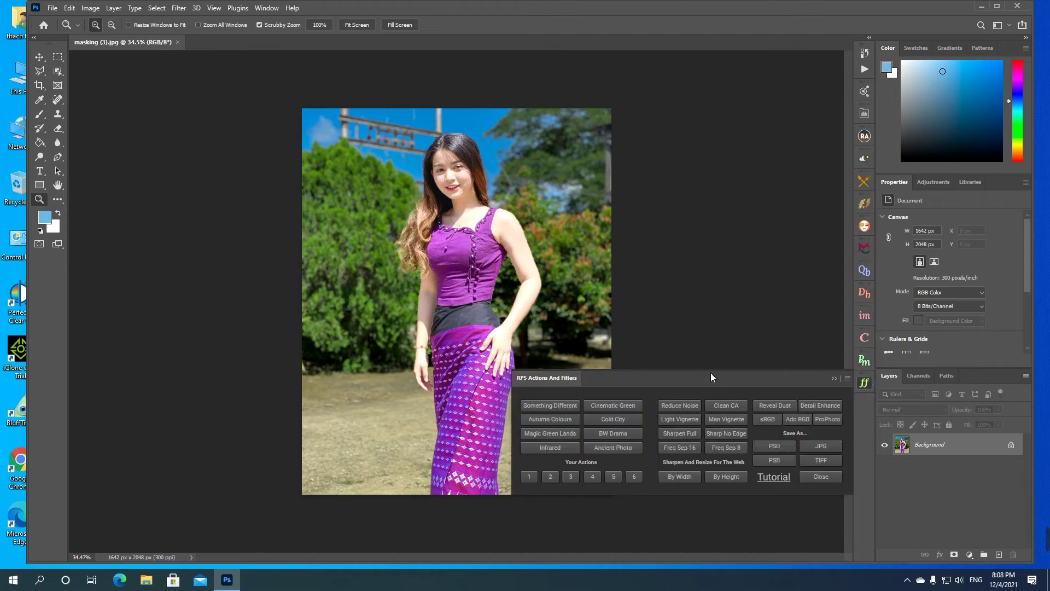
- Collapse the RP5 Actions And Filters panel, examine the portrait up close and fit it back on screen
{"action": "right_click", "coordinate": [444, 212]}
{"action": "left_click", "coordinate": [468, 219]}
{"action": "left_click_drag", "start_coordinate": [471, 219], "coordinate": [460, 215]}
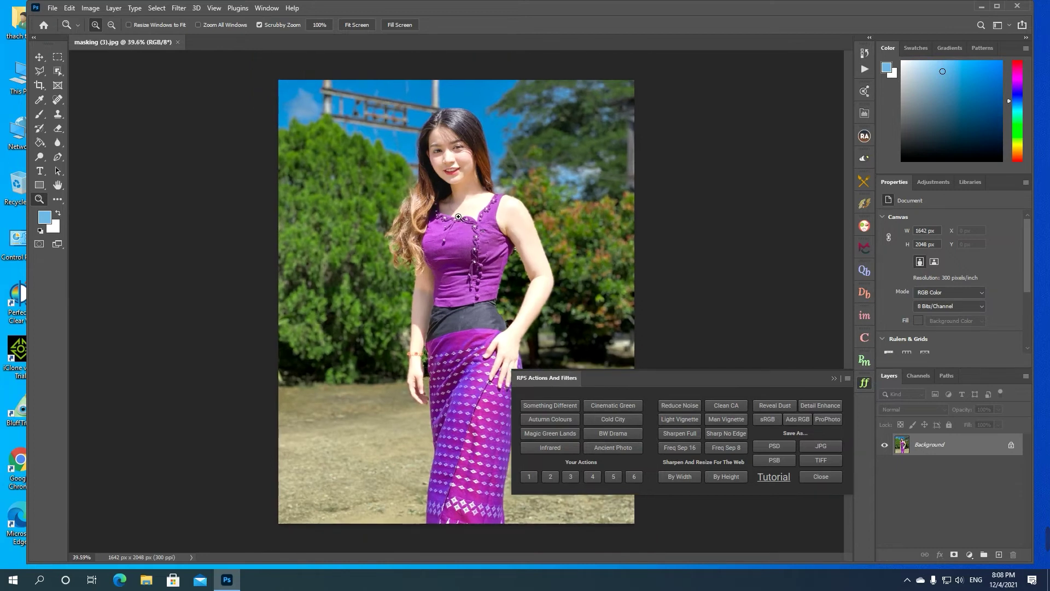
{"action": "left_click", "coordinate": [841, 374]}
{"action": "left_click_drag", "start_coordinate": [469, 220], "coordinate": [486, 218]}
{"action": "right_click", "coordinate": [447, 182]}
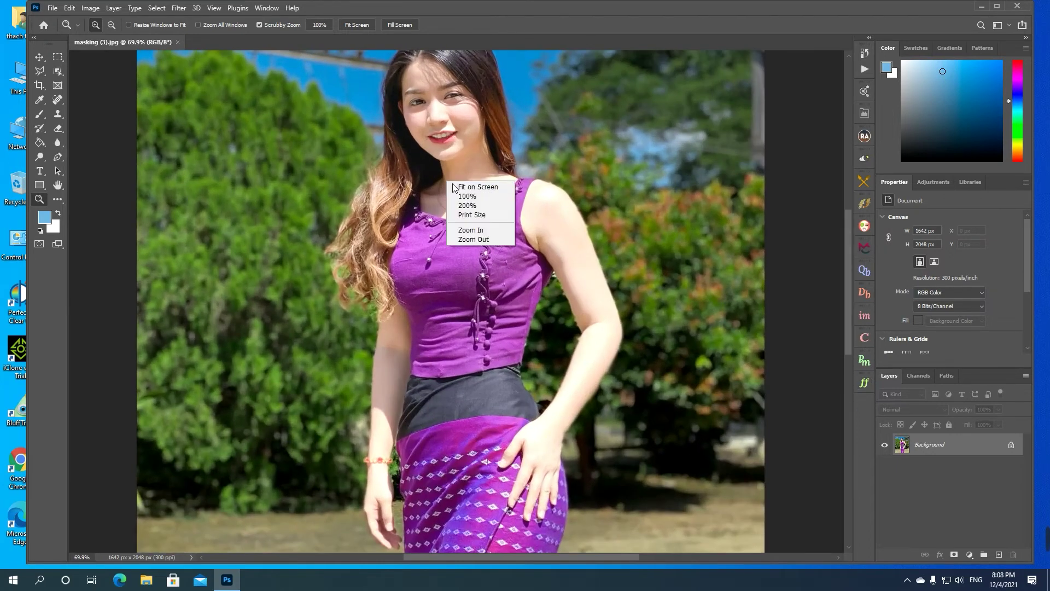
{"action": "left_click", "coordinate": [463, 187]}
- Show the legacy extension panels RP5 Quick Blending, RP5 Raya Pro 5 HUB and RP5 RGB Masks one by one
{"action": "left_click", "coordinate": [266, 8]}
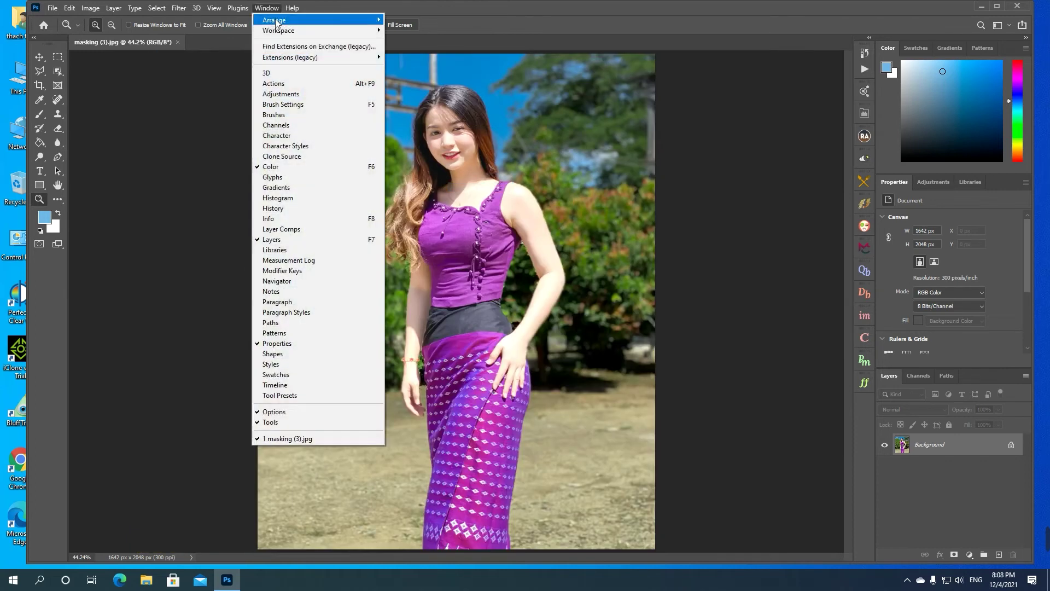
{"action": "mouse_move", "coordinate": [315, 57]}
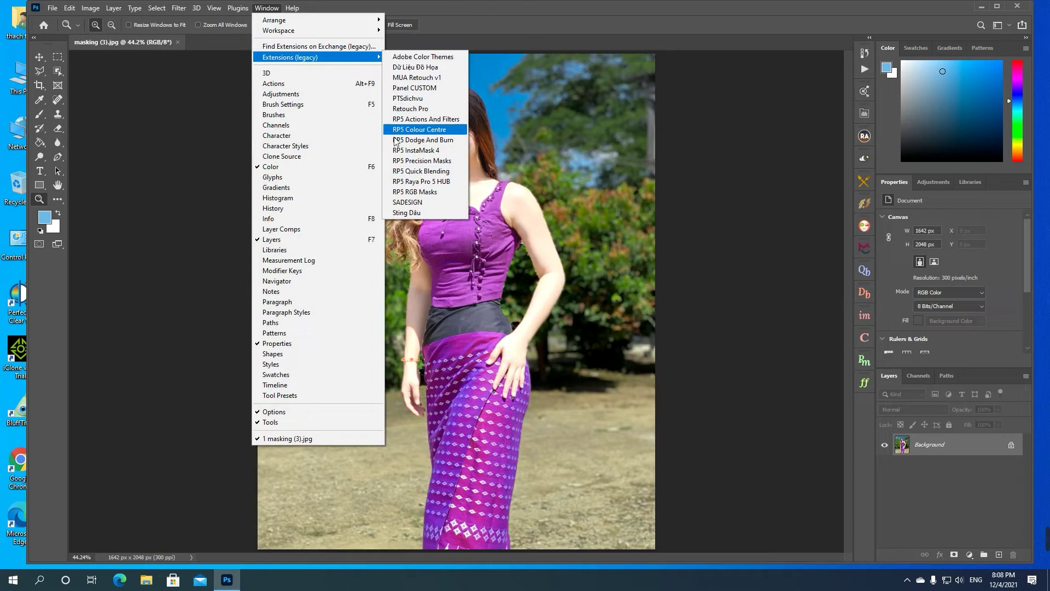
{"action": "left_click", "coordinate": [404, 172]}
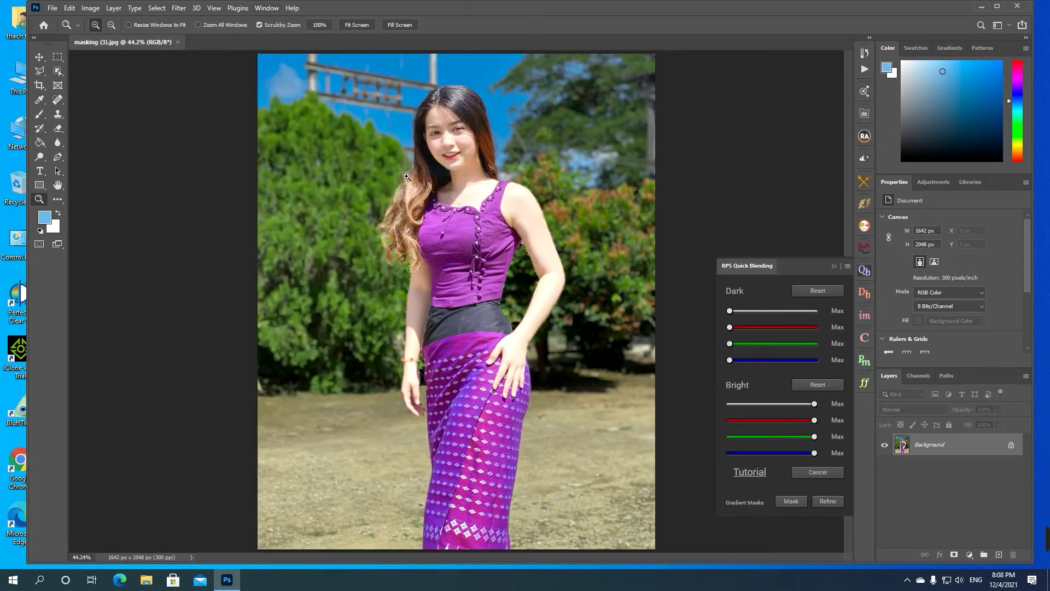
{"action": "left_click", "coordinate": [267, 7]}
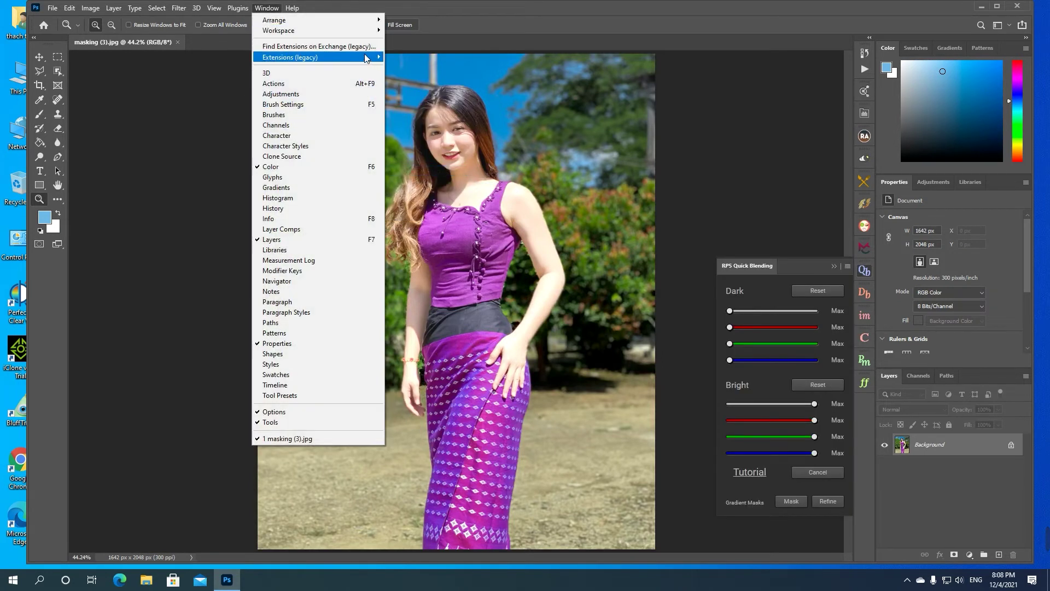
{"action": "mouse_move", "coordinate": [339, 63]}
{"action": "left_click", "coordinate": [405, 182]}
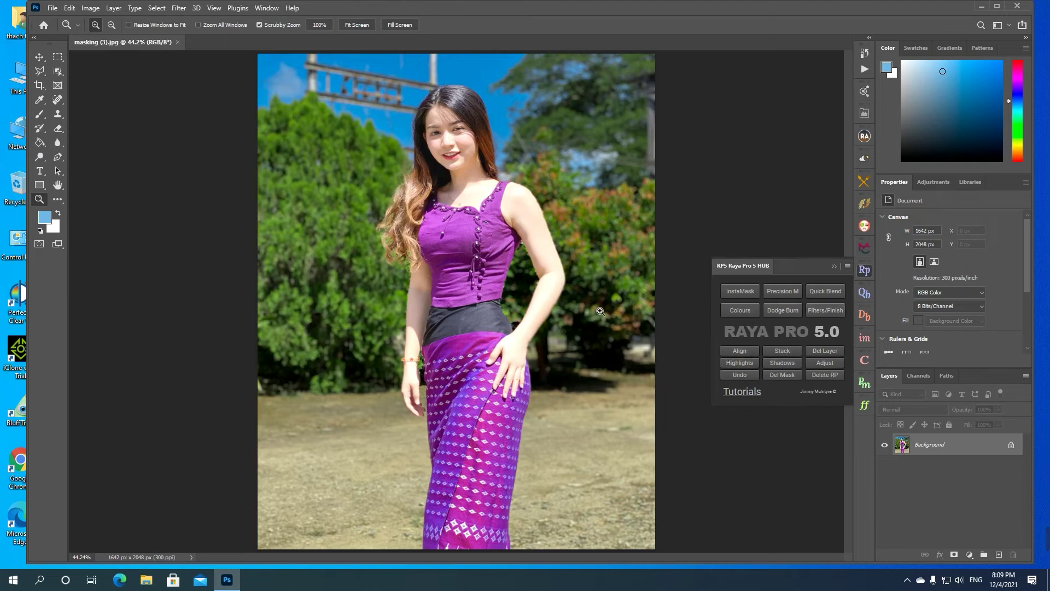
{"action": "left_click", "coordinate": [273, 7]}
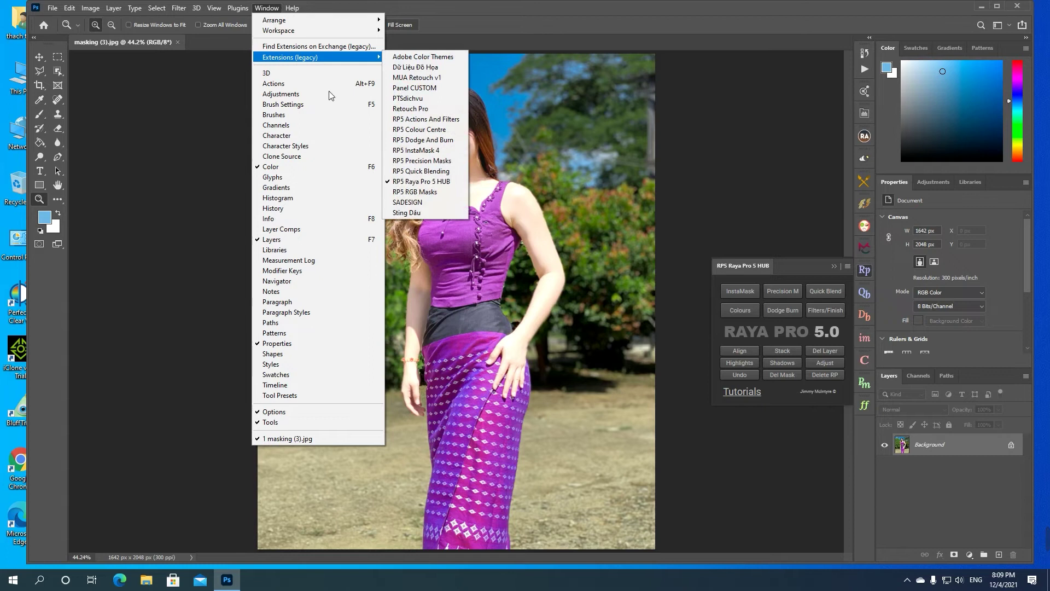
{"action": "left_click", "coordinate": [415, 192]}
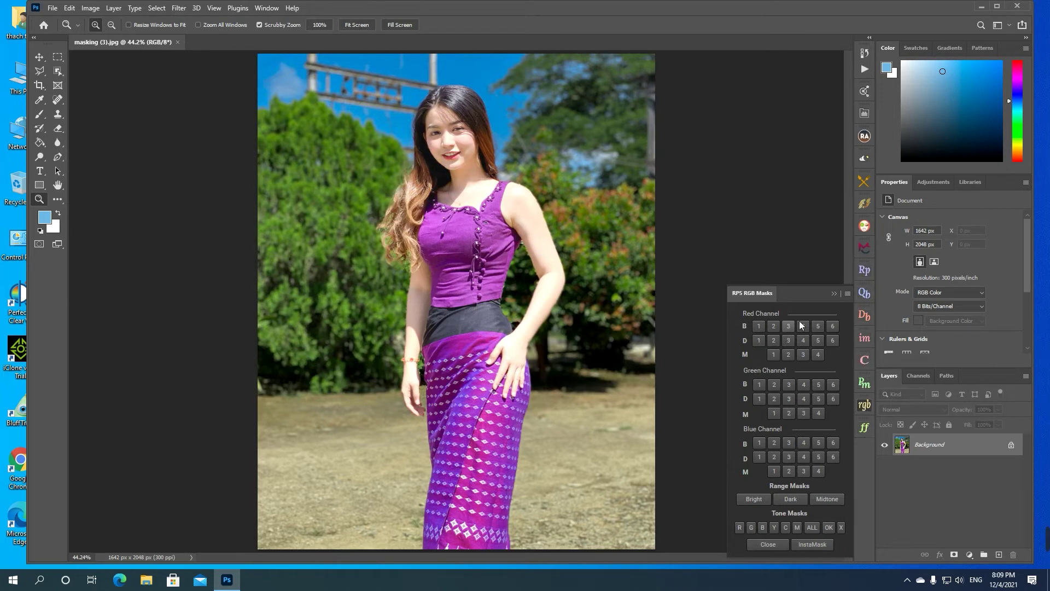
- Review the RP5 Actions And Filters, RGB Masks and Precision Masks panels, and collapse the last one
{"action": "left_click", "coordinate": [865, 428]}
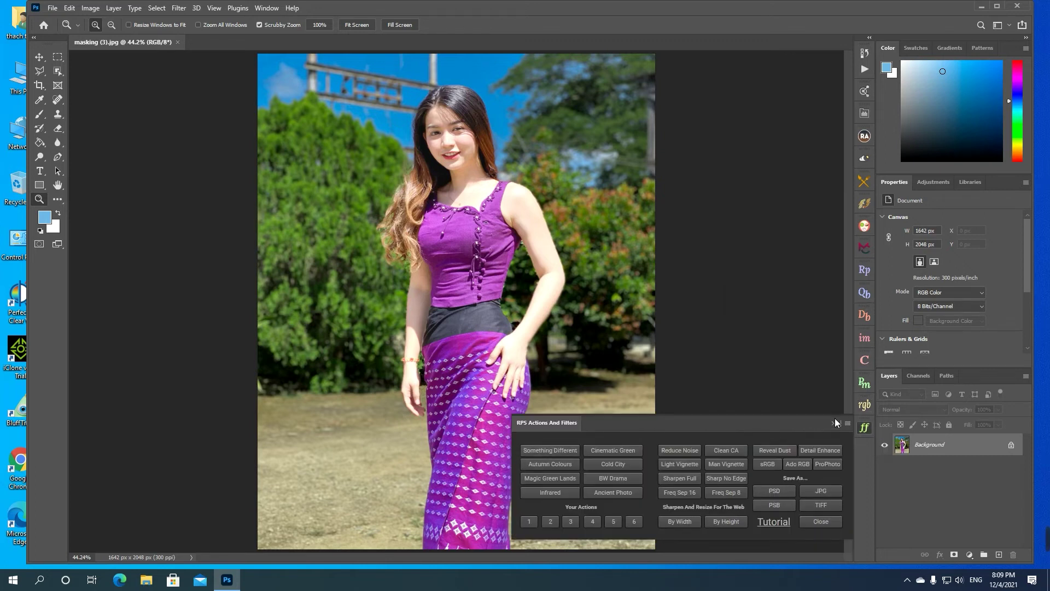
{"action": "left_click", "coordinate": [862, 407]}
{"action": "left_click", "coordinate": [865, 383]}
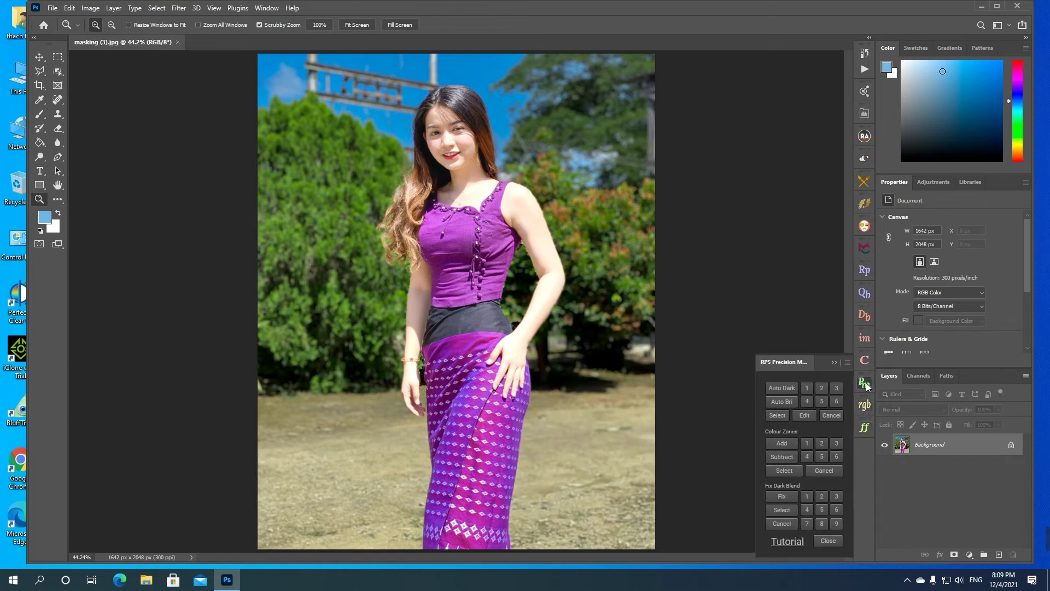
{"action": "left_click", "coordinate": [784, 296]}
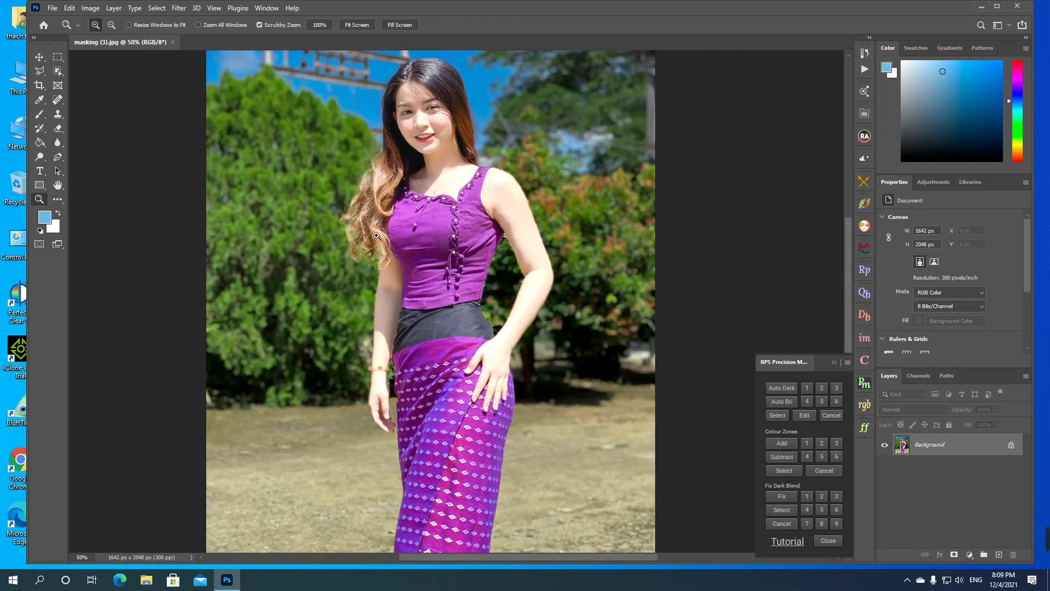
{"action": "right_click", "coordinate": [379, 236]}
{"action": "left_click", "coordinate": [379, 237]}
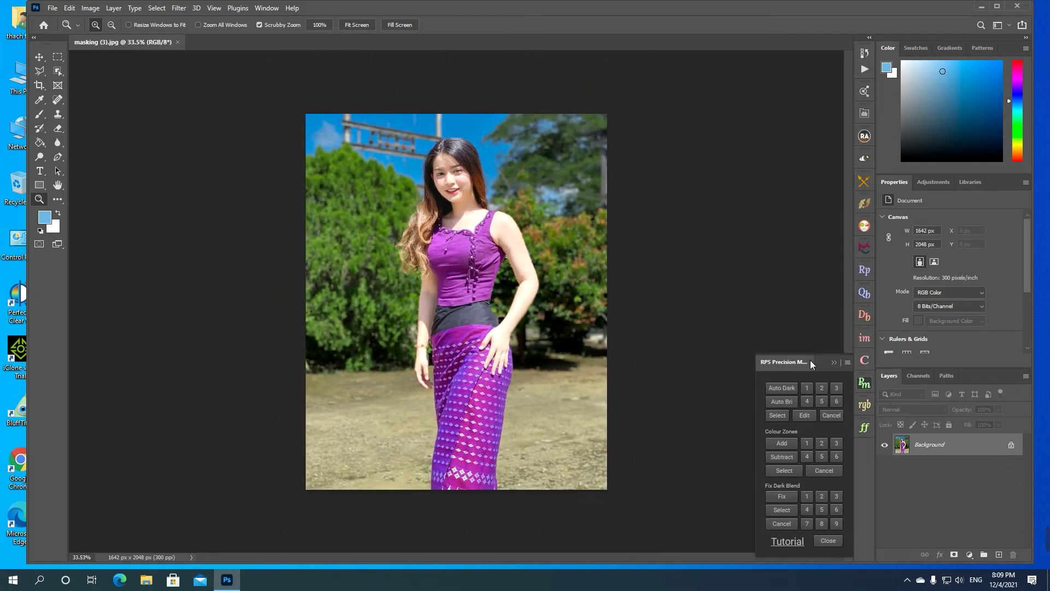
{"action": "left_click", "coordinate": [832, 364]}
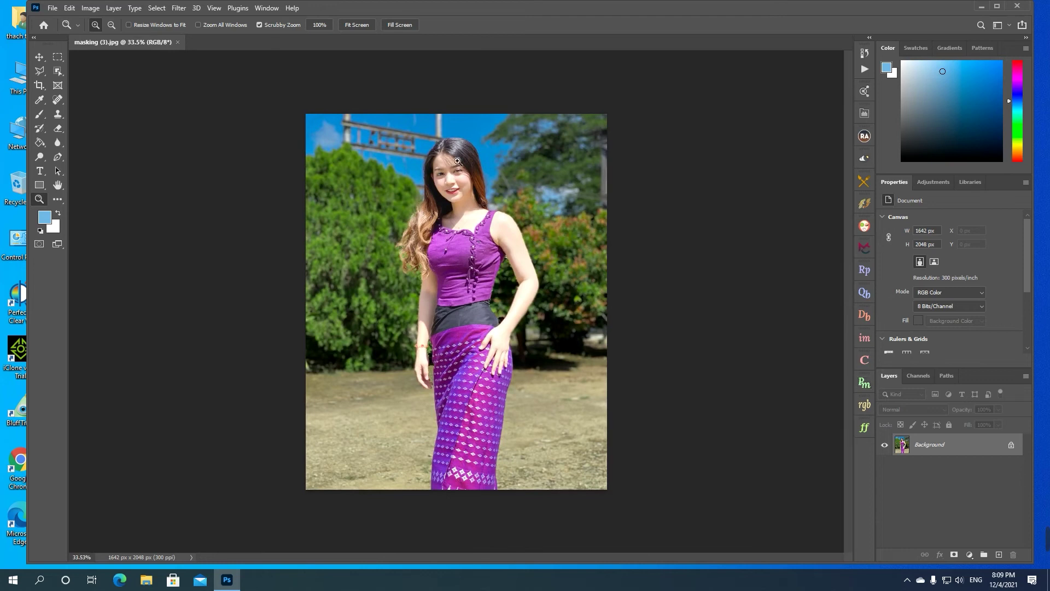
- Open the Boris FX Sapphire filter on the portrait
{"action": "left_click", "coordinate": [181, 9]}
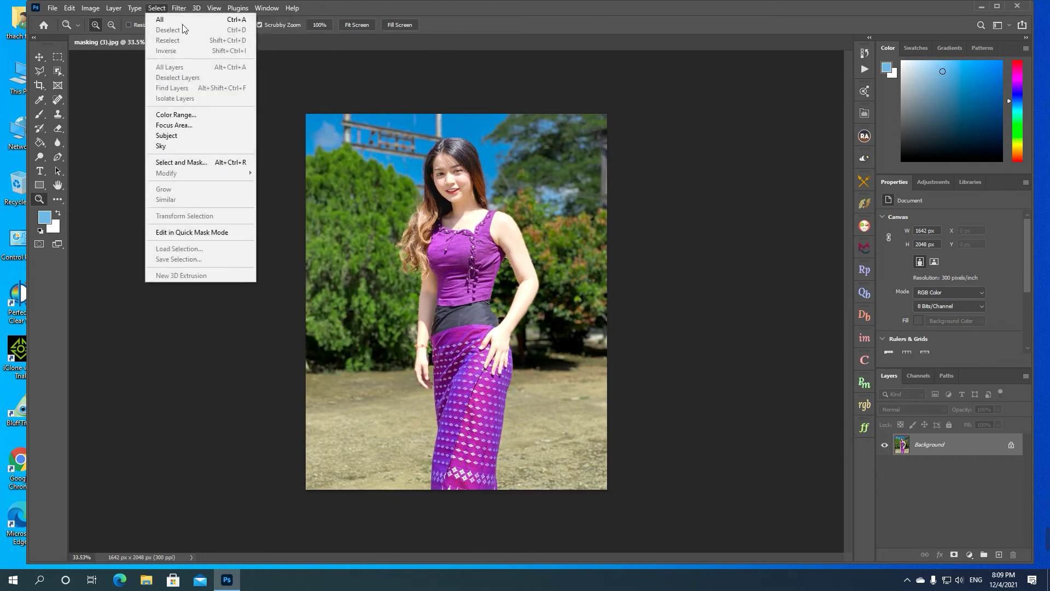
{"action": "mouse_move", "coordinate": [214, 272]}
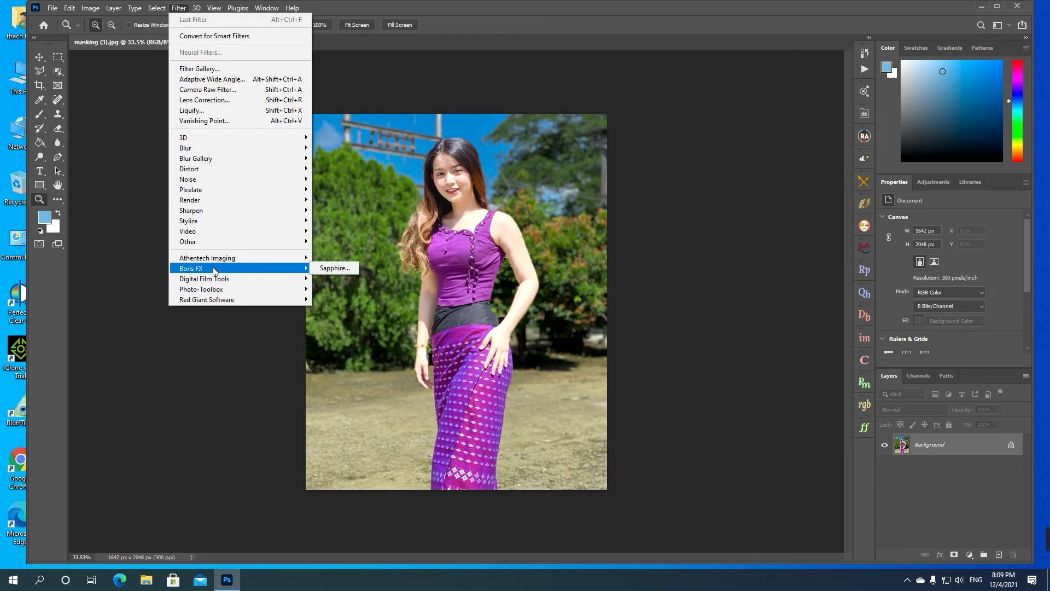
{"action": "left_click", "coordinate": [335, 270]}
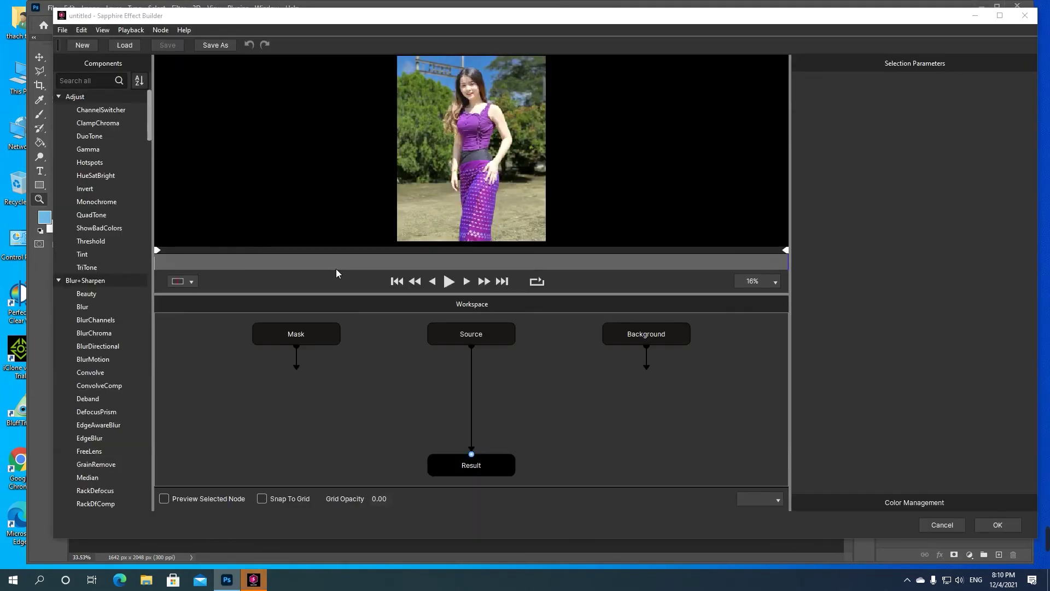
- Examine the portrait in the Sapphire Effect Builder preview at several magnifications
{"action": "scroll", "coordinate": [444, 189], "scroll_direction": "up", "scroll_amount": 3}
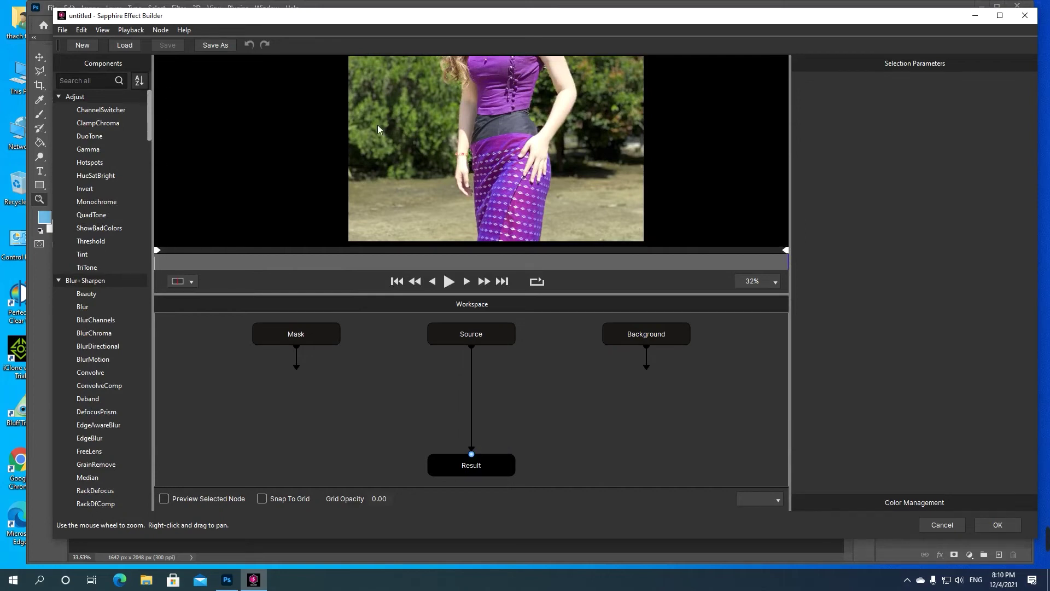
{"action": "scroll", "coordinate": [675, 207], "scroll_direction": "up", "scroll_amount": 2}
{"action": "scroll", "coordinate": [576, 158], "scroll_direction": "down", "scroll_amount": 3}
{"action": "scroll", "coordinate": [532, 62], "scroll_direction": "up", "scroll_amount": 1}
{"action": "scroll", "coordinate": [533, 83], "scroll_direction": "down", "scroll_amount": 1}
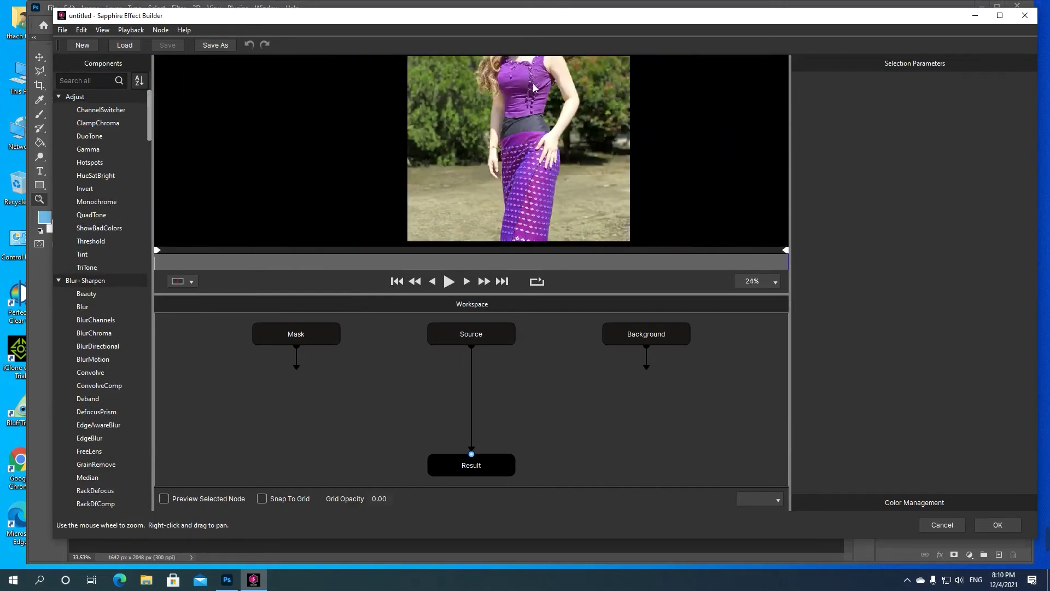
{"action": "scroll", "coordinate": [532, 87], "scroll_direction": "down", "scroll_amount": 3}
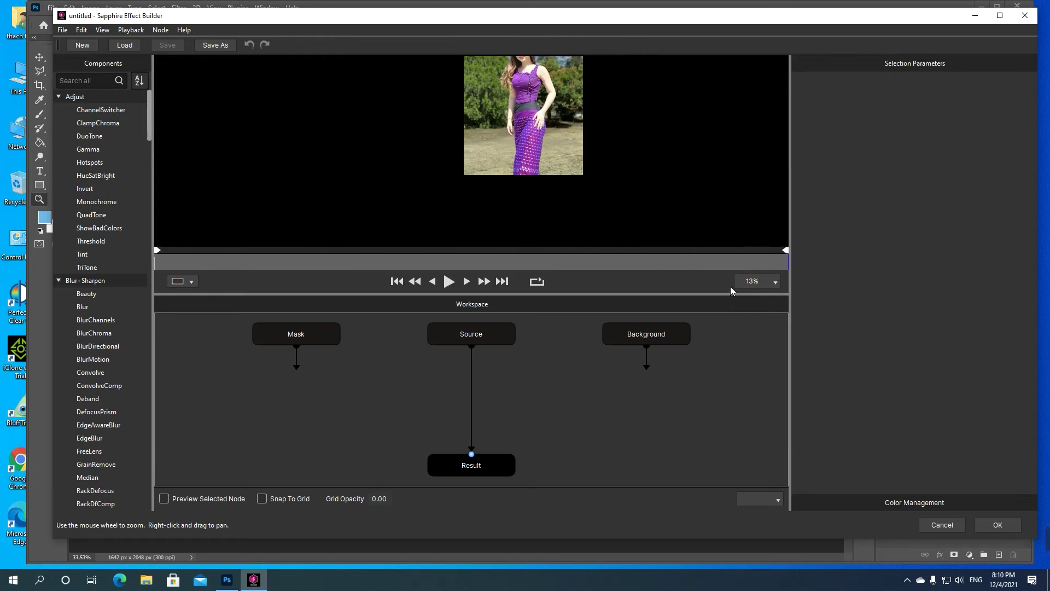
{"action": "left_click", "coordinate": [751, 285]}
{"action": "left_click", "coordinate": [754, 296]}
{"action": "scroll", "coordinate": [486, 103], "scroll_direction": "up", "scroll_amount": 4}
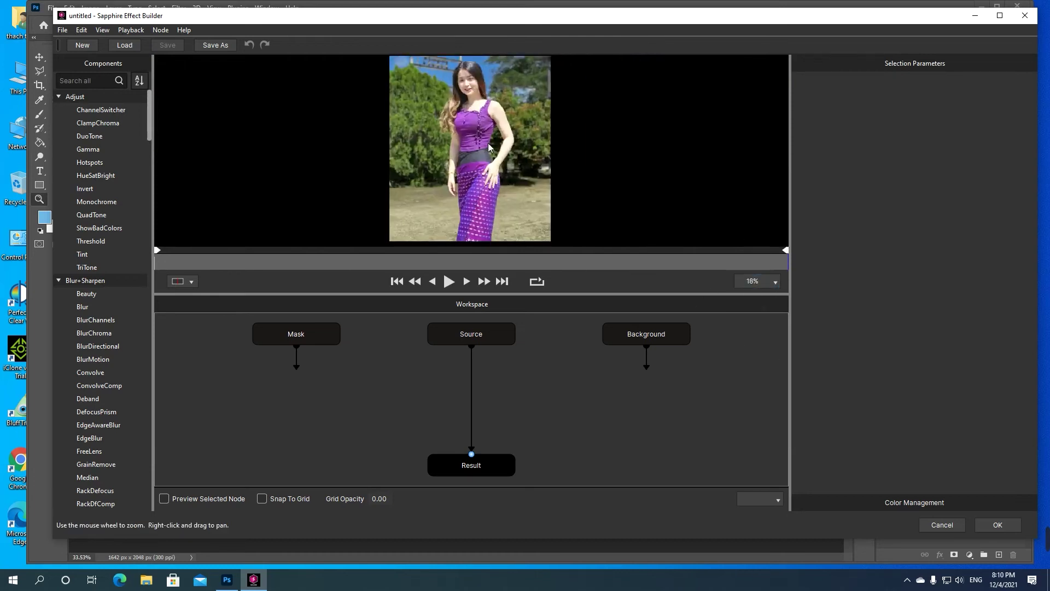
{"action": "scroll", "coordinate": [480, 101], "scroll_direction": "up", "scroll_amount": 7}
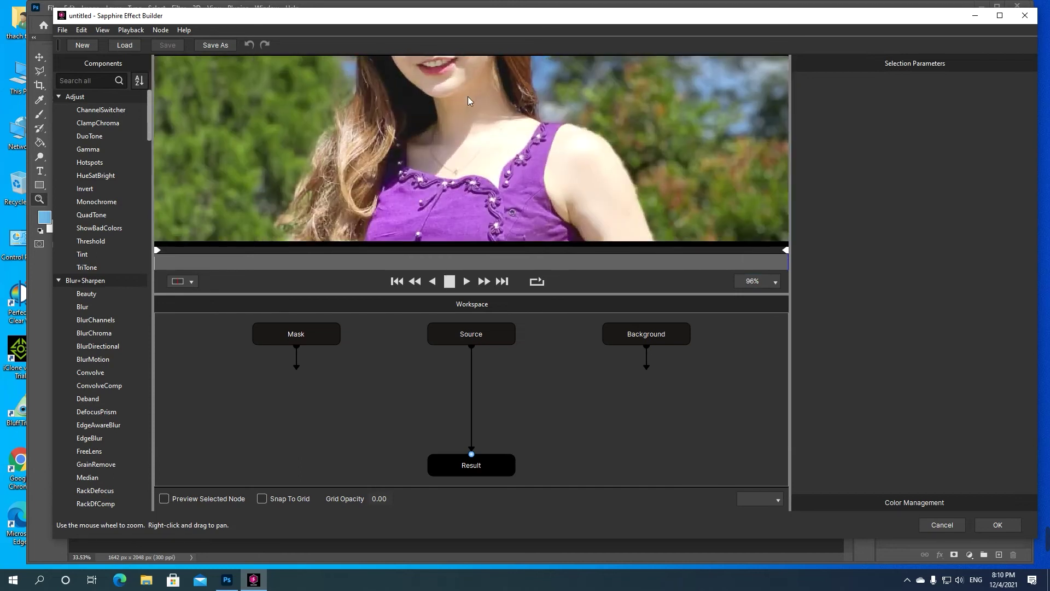
{"action": "scroll", "coordinate": [481, 160], "scroll_direction": "down", "scroll_amount": 8}
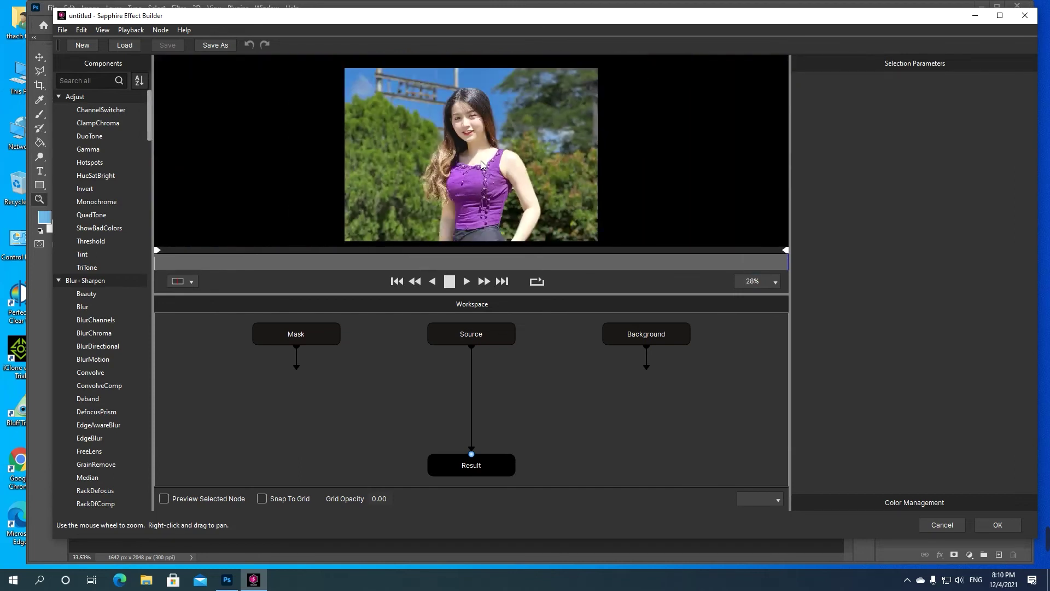
{"action": "scroll", "coordinate": [481, 160], "scroll_direction": "up", "scroll_amount": 2}
- Add a Blur node after the source, with Blur Amount 2.159 and Blur Rel X 1.468
{"action": "double_click", "coordinate": [82, 308]}
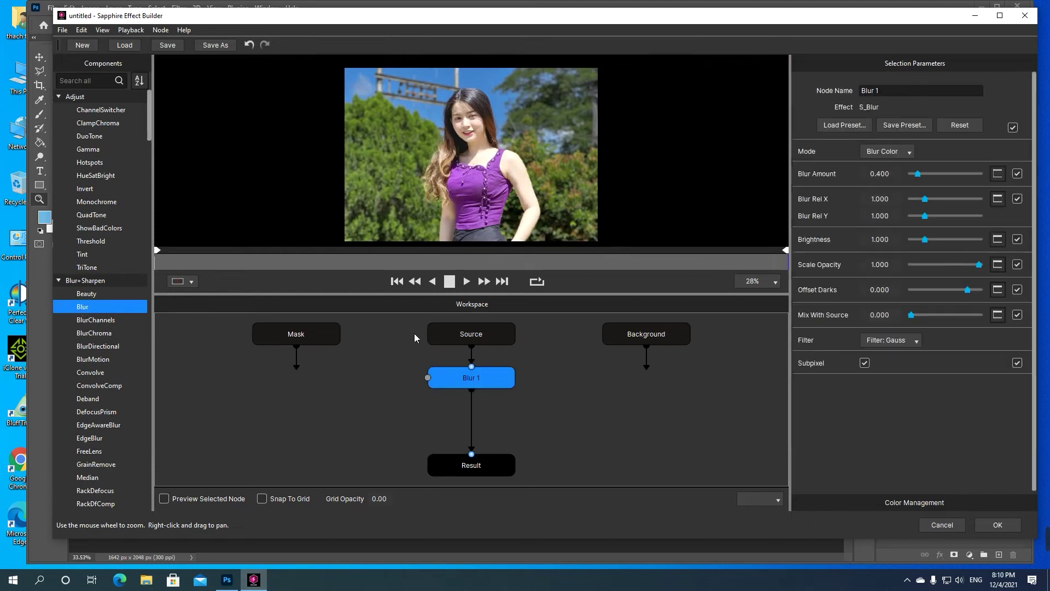
{"action": "scroll", "coordinate": [587, 173], "scroll_direction": "down", "scroll_amount": 2}
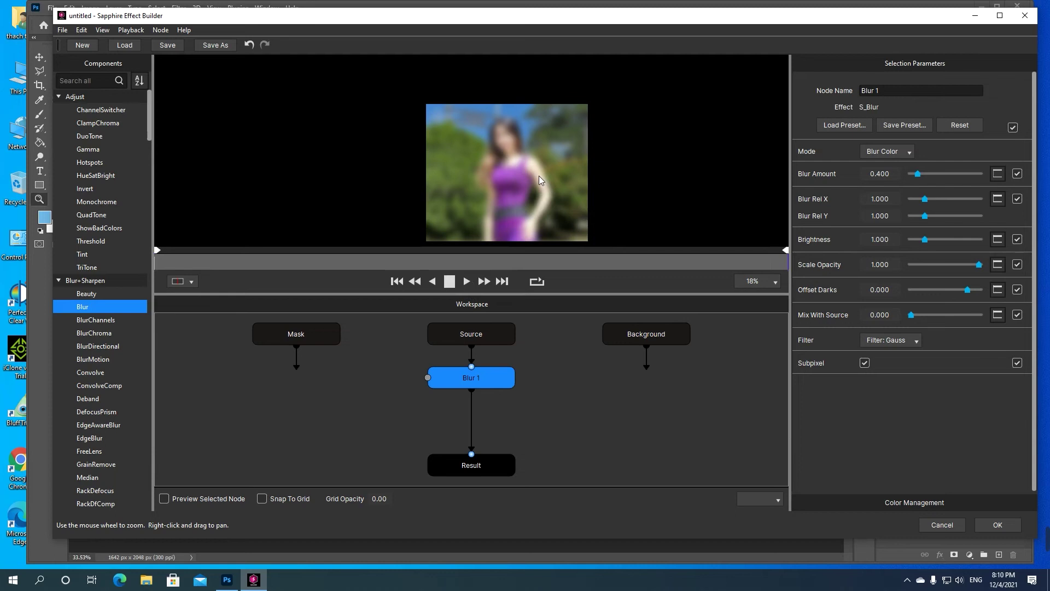
{"action": "scroll", "coordinate": [539, 173], "scroll_direction": "down", "scroll_amount": 5}
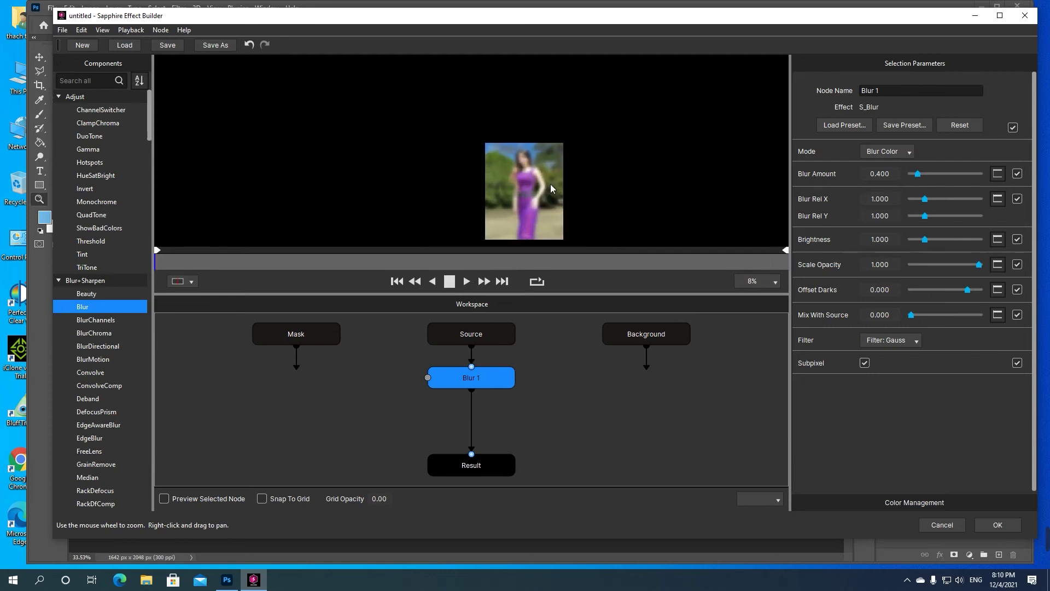
{"action": "scroll", "coordinate": [550, 184], "scroll_direction": "up", "scroll_amount": 5}
{"action": "left_click_drag", "start_coordinate": [918, 173], "coordinate": [953, 200]}
{"action": "left_click_drag", "start_coordinate": [949, 201], "coordinate": [946, 174]}
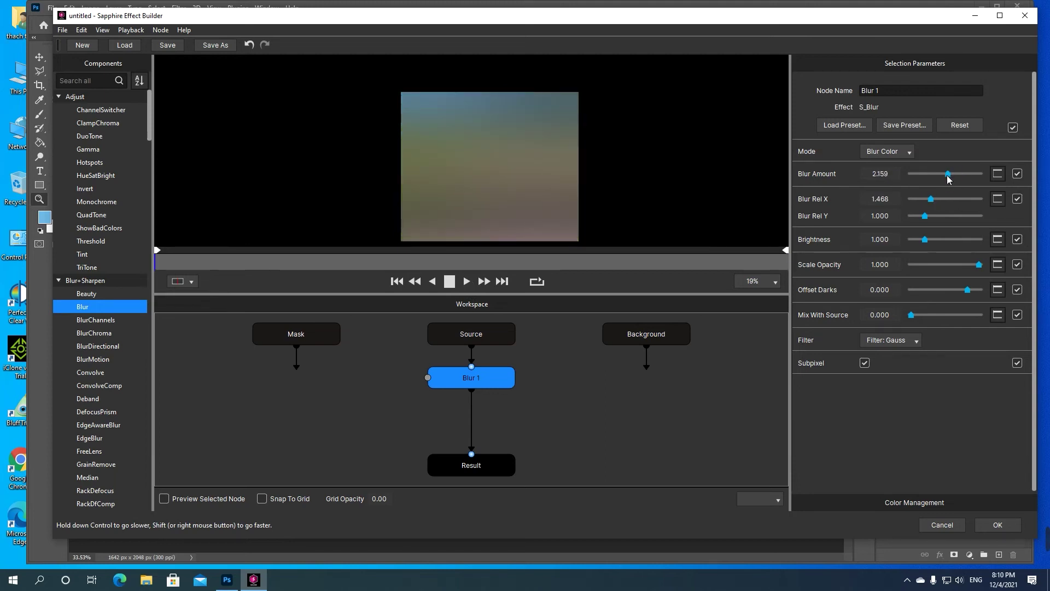
- Try BlurChroma with Blur Luminance 1.127 plus ClampChroma and DefocusPrism nodes, and cancel the whole Sapphire effect
{"action": "double_click", "coordinate": [89, 334]}
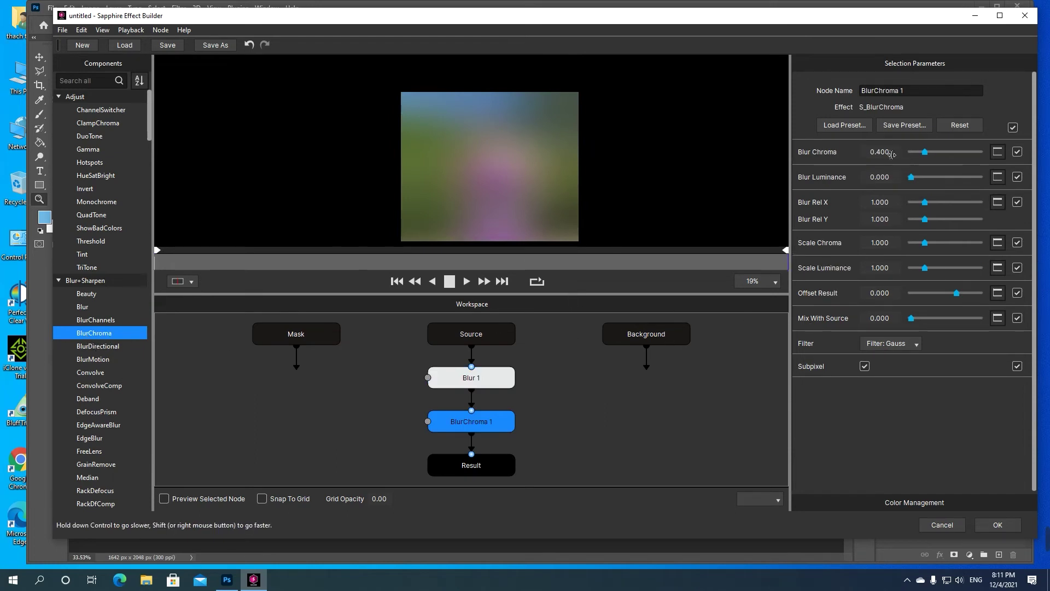
{"action": "left_click_drag", "start_coordinate": [912, 177], "coordinate": [950, 176]}
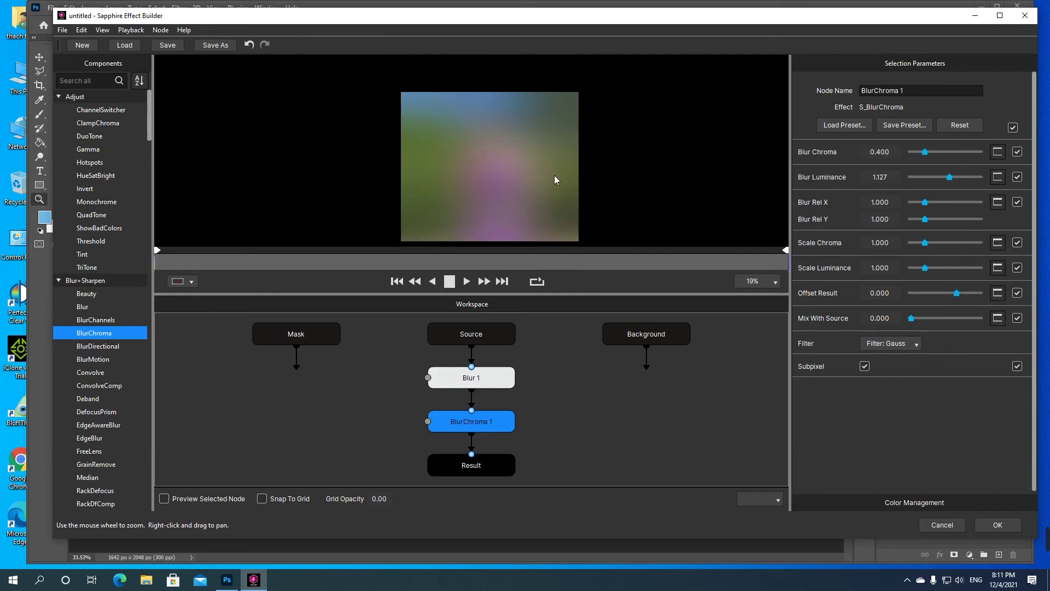
{"action": "double_click", "coordinate": [91, 123]}
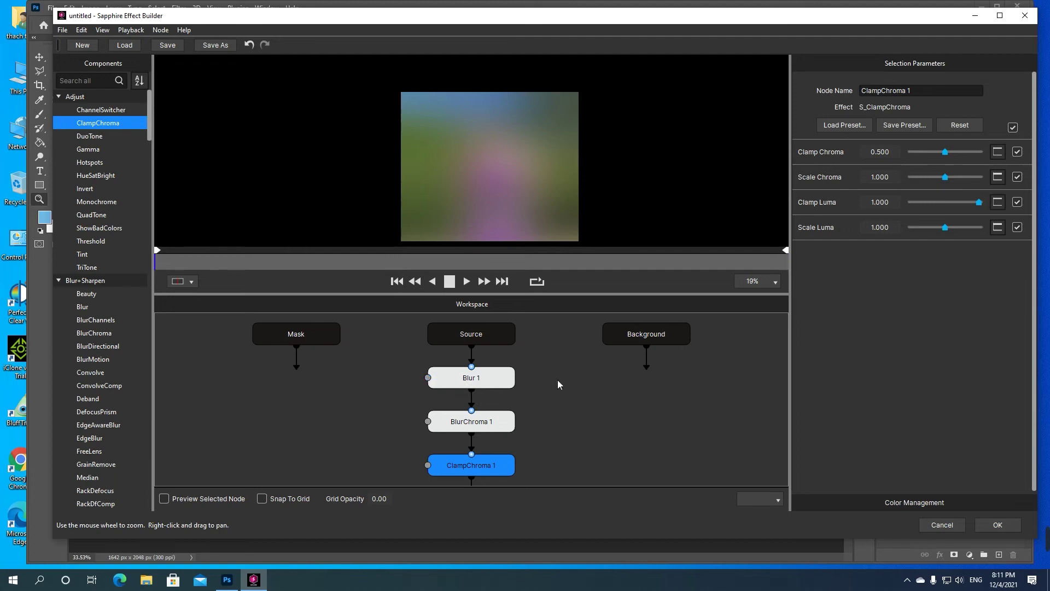
{"action": "left_click", "coordinate": [98, 412]}
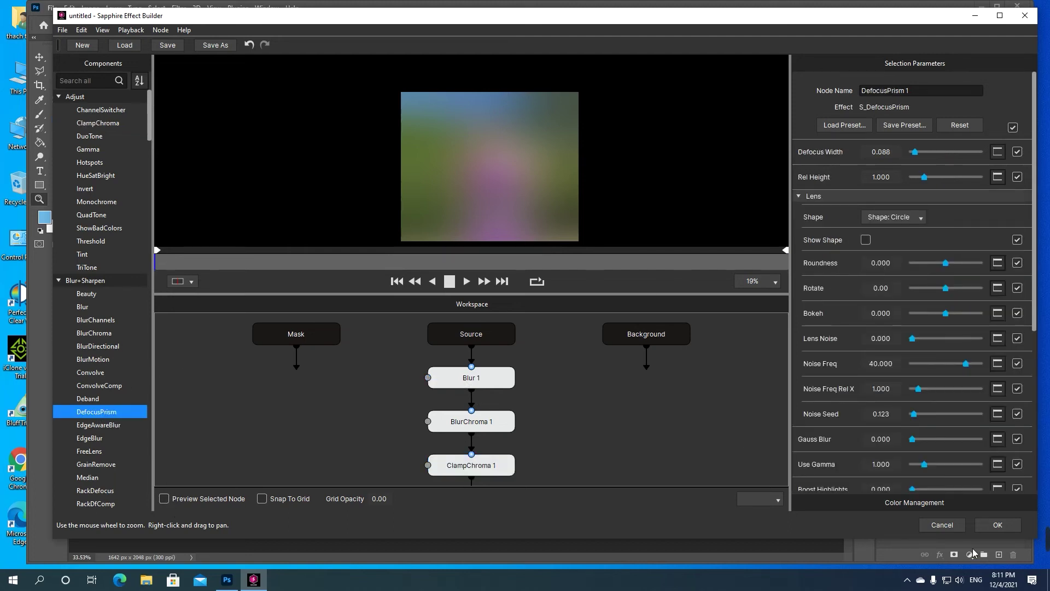
{"action": "left_click", "coordinate": [956, 526]}
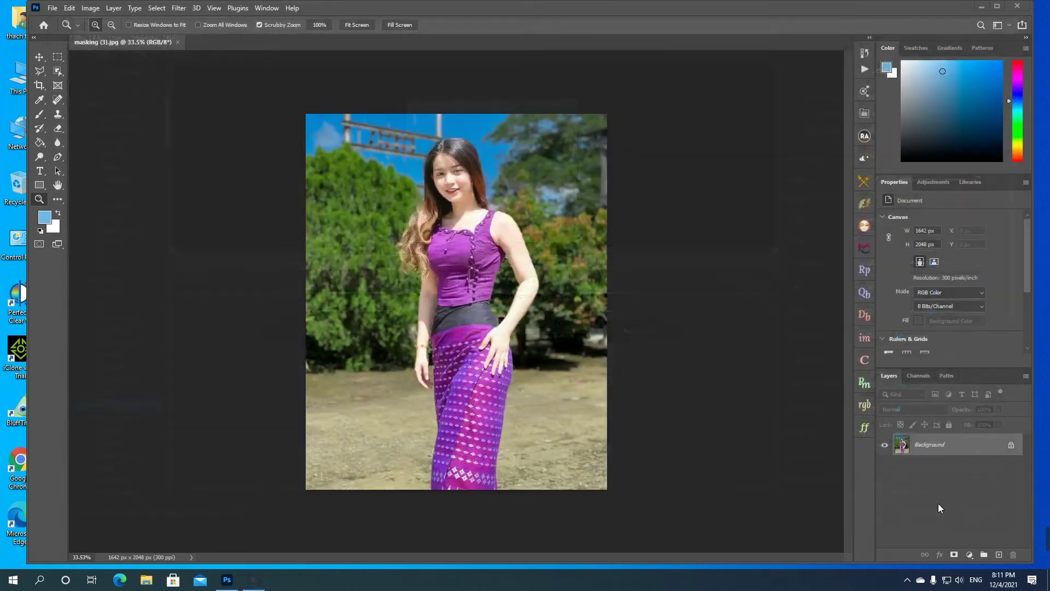
- Browse the folders on the DISK-WIN (E:) drive for an image to open and enter the dep folder
{"action": "left_click", "coordinate": [54, 8]}
{"action": "left_click", "coordinate": [60, 28]}
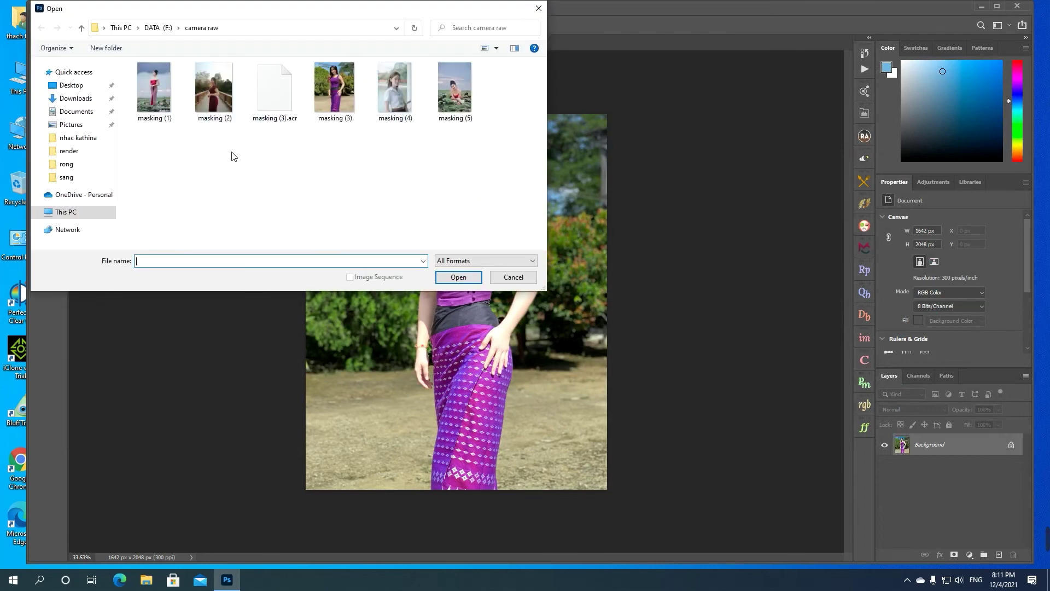
{"action": "left_click", "coordinate": [60, 211]}
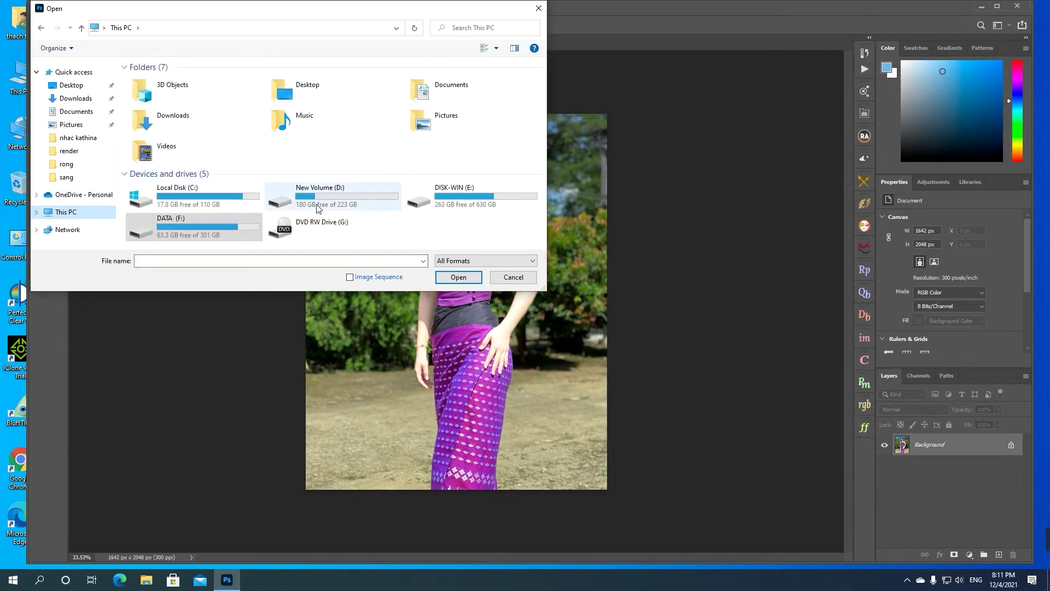
{"action": "double_click", "coordinate": [450, 211]}
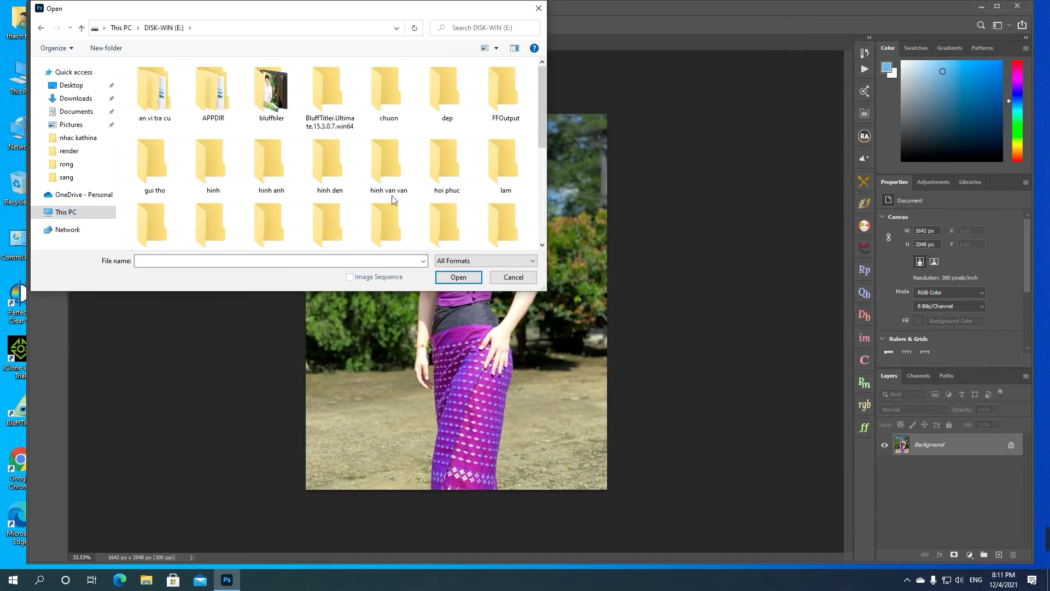
{"action": "scroll", "coordinate": [390, 195], "scroll_direction": "down", "scroll_amount": 5}
{"action": "scroll", "coordinate": [389, 193], "scroll_direction": "up", "scroll_amount": 5}
{"action": "double_click", "coordinate": [272, 90]}
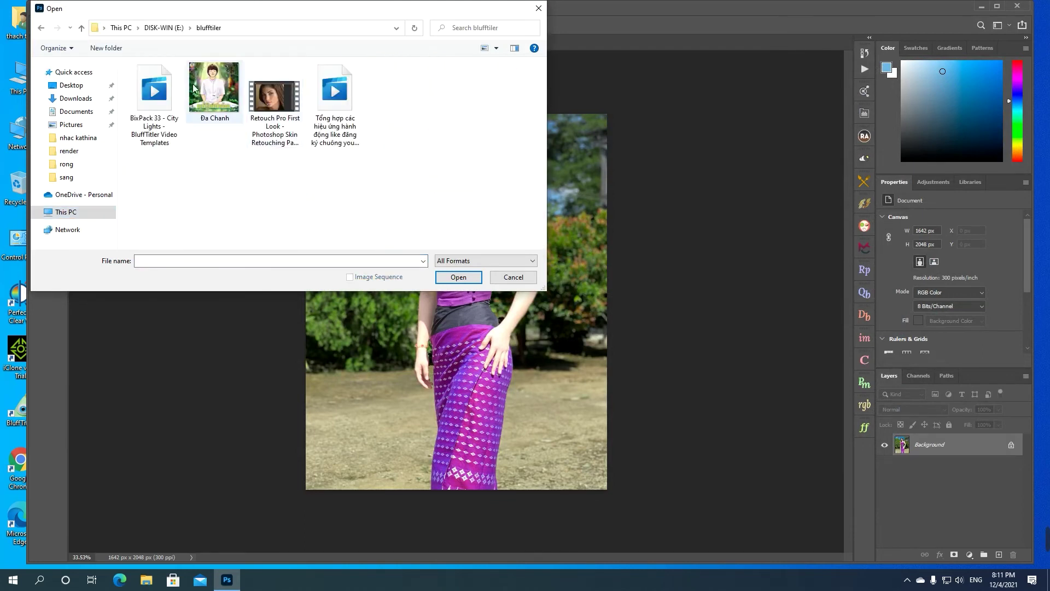
{"action": "left_click", "coordinate": [41, 28]}
{"action": "double_click", "coordinate": [268, 94]}
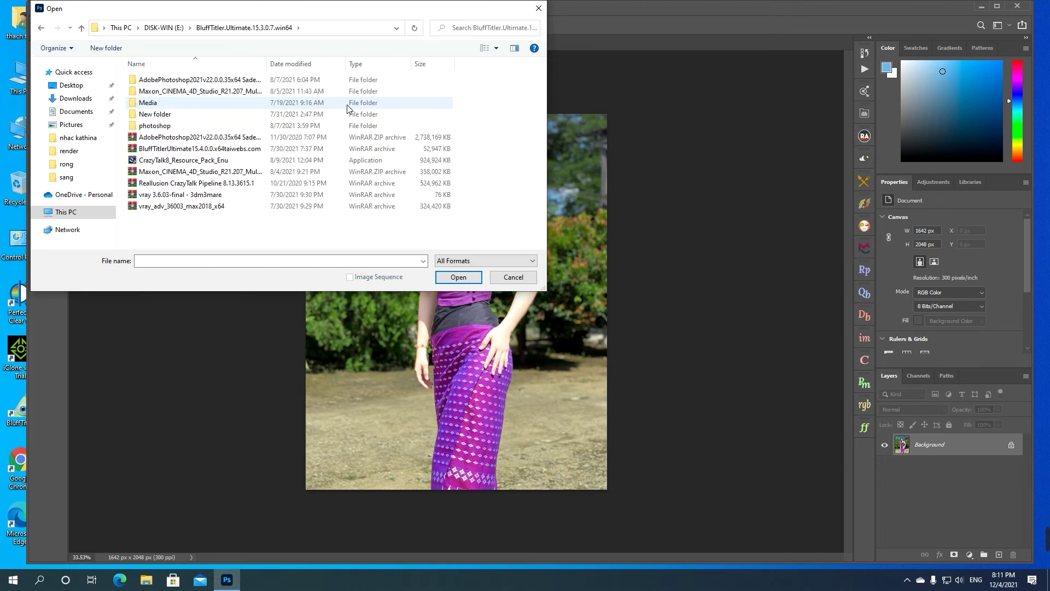
{"action": "left_click", "coordinate": [40, 29]}
{"action": "double_click", "coordinate": [330, 93]}
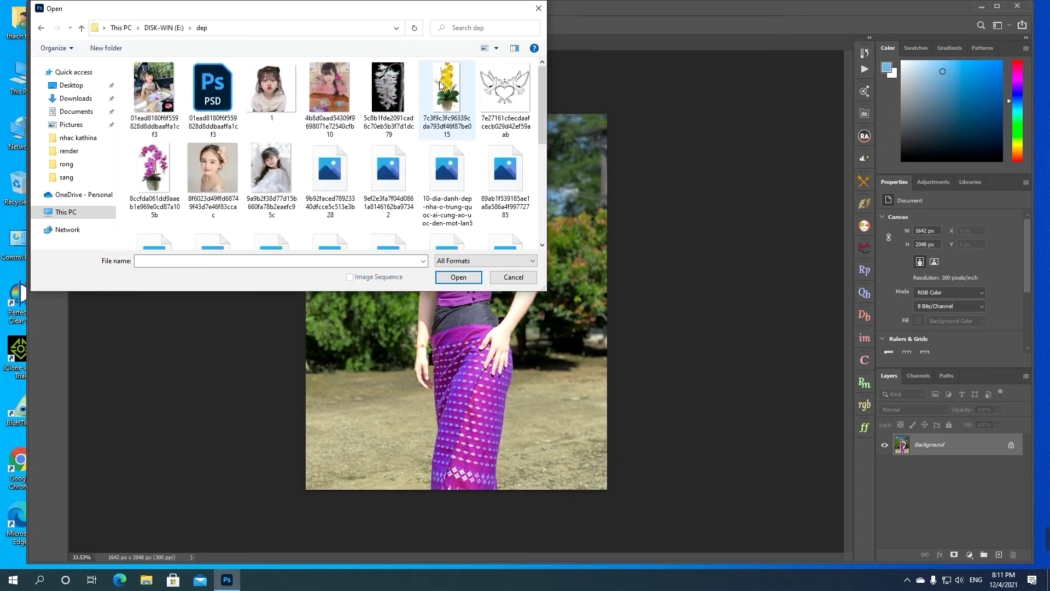
- Open the landscape canh-dep-tay-bac-mua-xuan-2014-sapa-moc-chau-17 through Camera Raw as a Photoshop document, without adjustments
{"action": "left_click", "coordinate": [436, 168]}
{"action": "scroll", "coordinate": [438, 184], "scroll_direction": "down", "scroll_amount": 3}
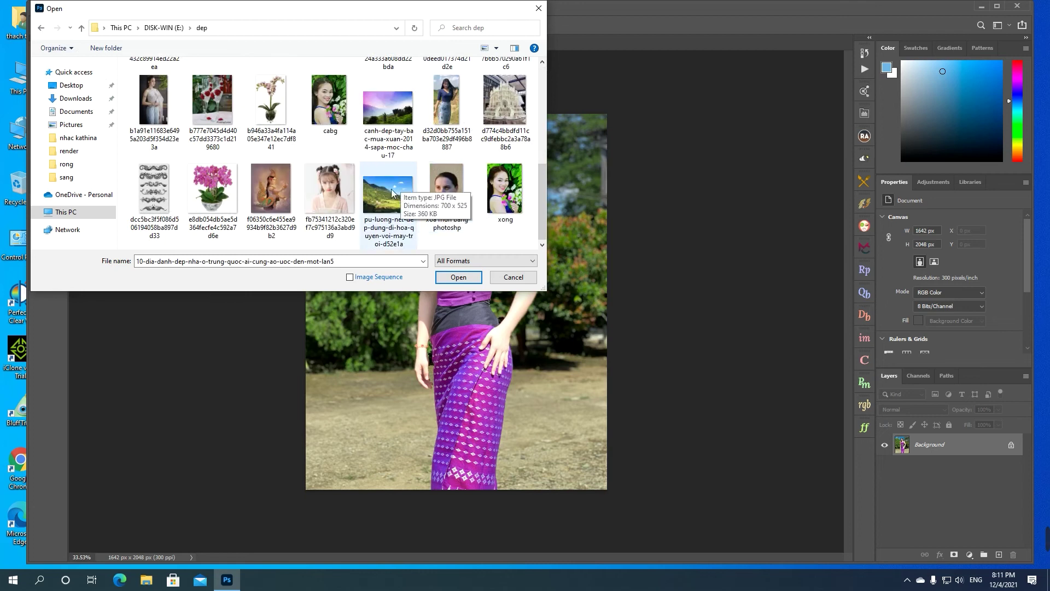
{"action": "left_click", "coordinate": [389, 136]}
{"action": "left_click", "coordinate": [458, 277]}
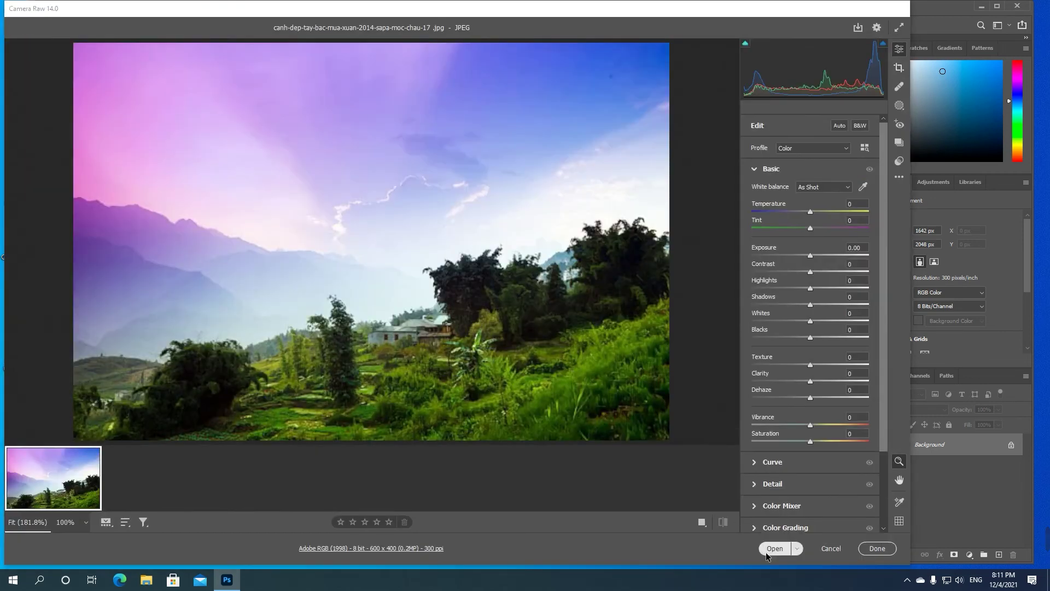
{"action": "left_click", "coordinate": [768, 552]}
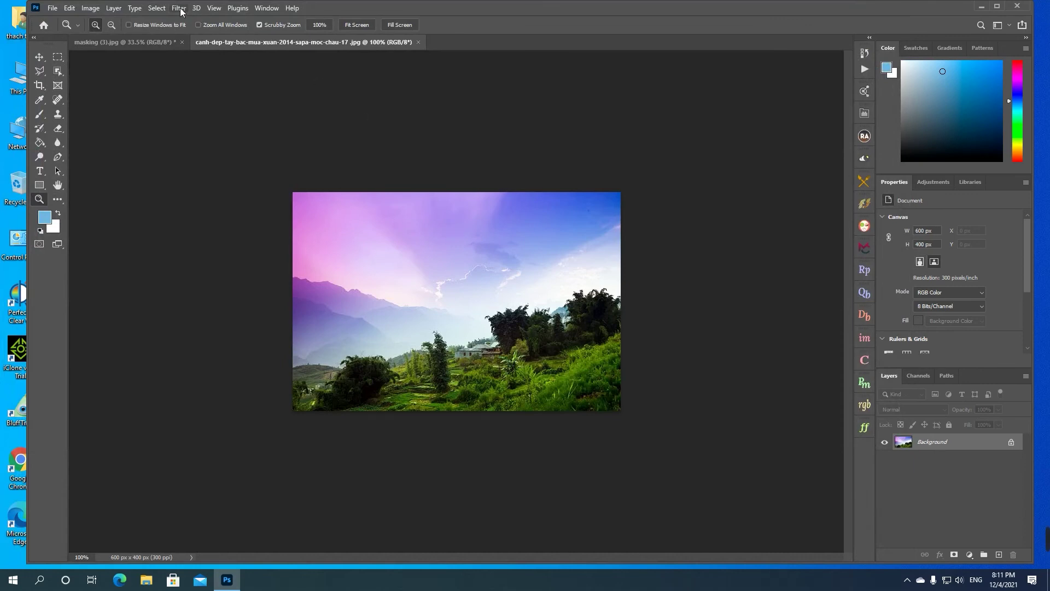
- Open the Boris FX Sapphire filter on the landscape and add a WarpPolar node after the source
{"action": "left_click", "coordinate": [180, 9]}
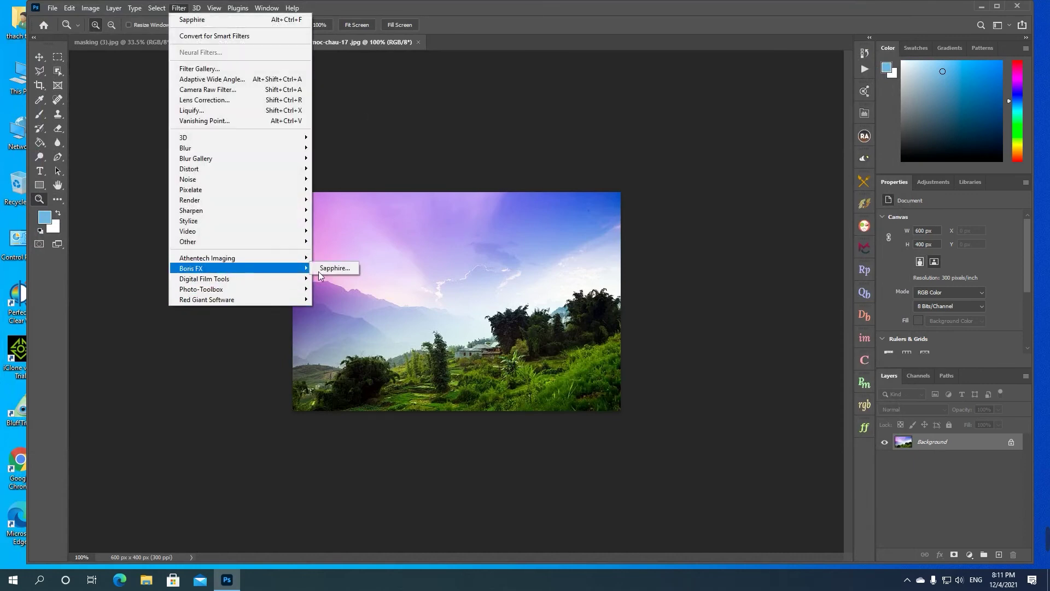
{"action": "left_click", "coordinate": [323, 269]}
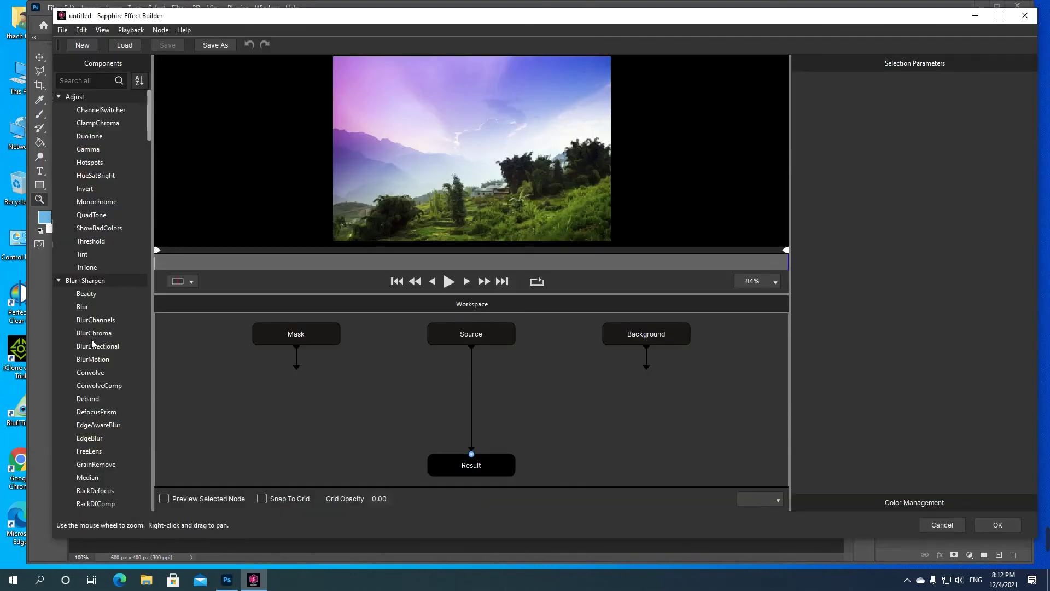
{"action": "scroll", "coordinate": [92, 343], "scroll_direction": "down", "scroll_amount": 20}
{"action": "left_click", "coordinate": [96, 229]}
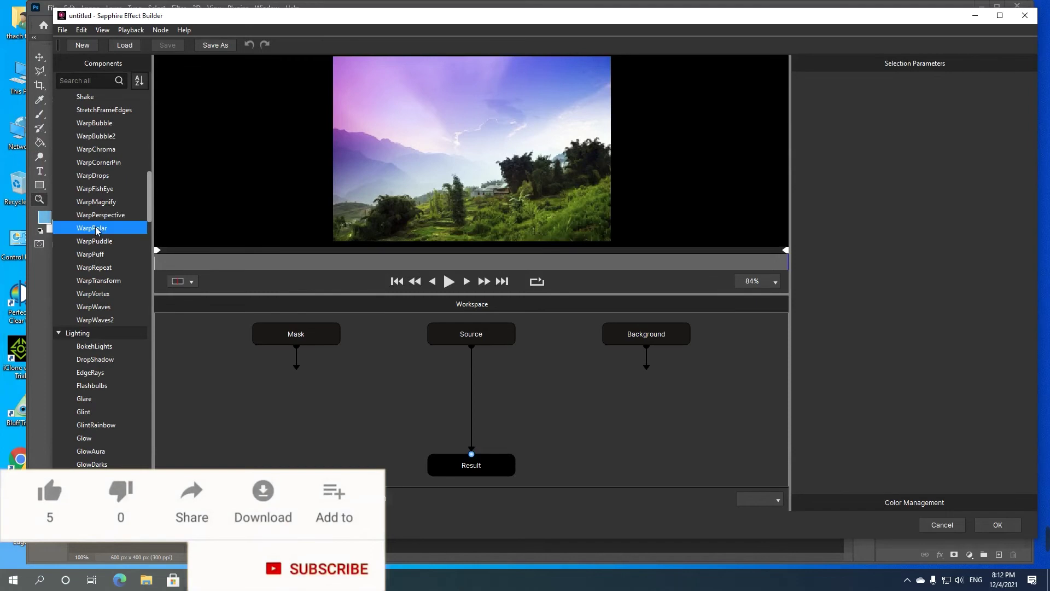
{"action": "double_click", "coordinate": [95, 228]}
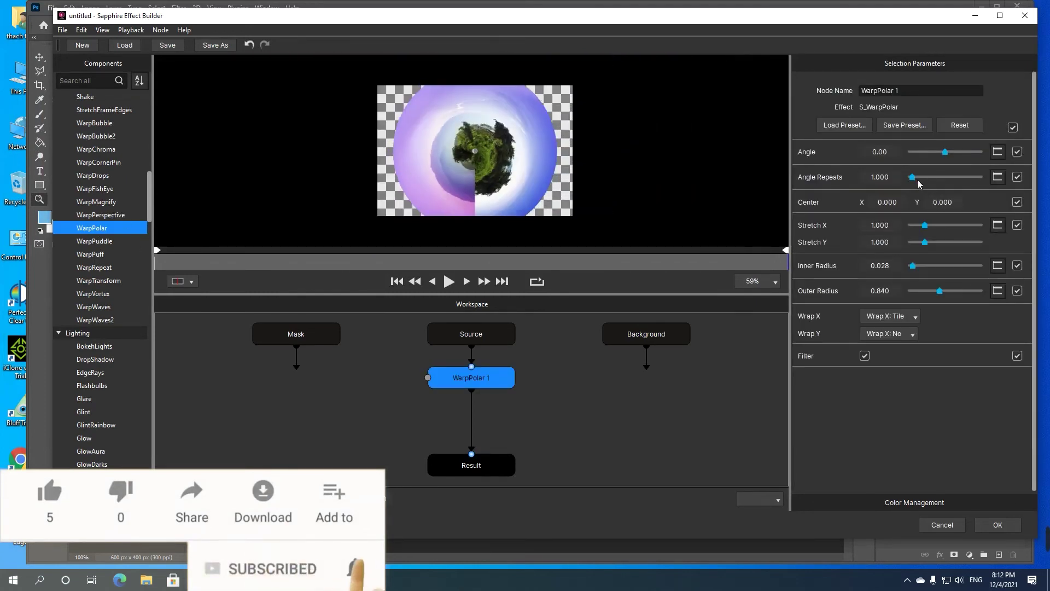
- Set WarpPolar's Angle to 85.70, Angle Repeats 29.766, Stretch X 2.228, Stretch Y 1.396, Inner Radius 0 and Outer Radius 0.698
{"action": "mouse_move", "coordinate": [912, 177]}
{"action": "left_mouse_down"}
{"action": "mouse_move", "coordinate": [968, 188]}
{"action": "mouse_move", "coordinate": [898, 188]}
{"action": "mouse_move", "coordinate": [982, 189]}
{"action": "mouse_move", "coordinate": [927, 189]}
{"action": "left_mouse_up"}
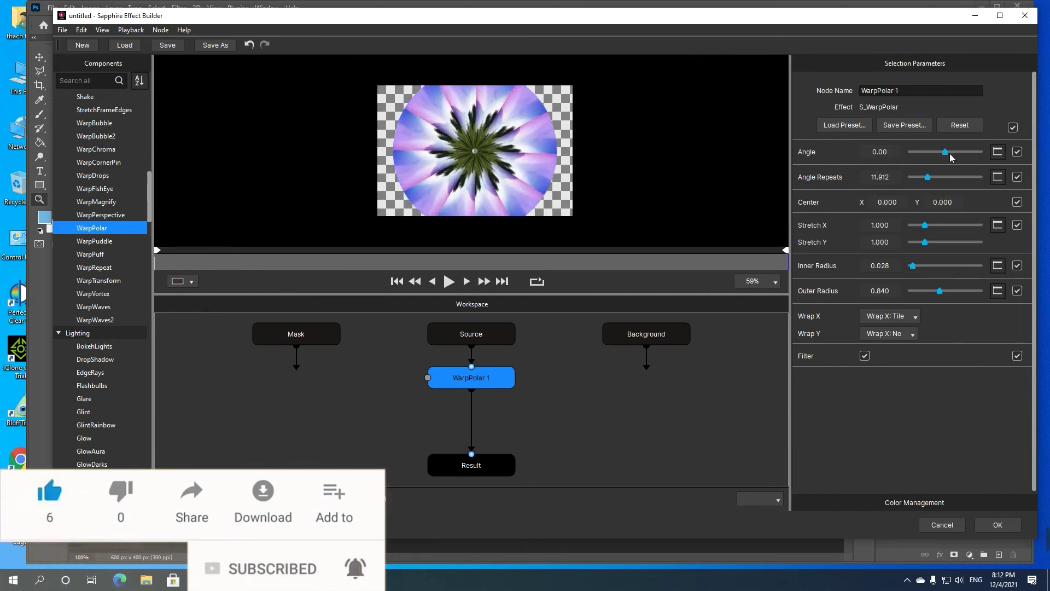
{"action": "left_click_drag", "start_coordinate": [945, 153], "coordinate": [953, 185]}
{"action": "left_click_drag", "start_coordinate": [930, 225], "coordinate": [934, 304]}
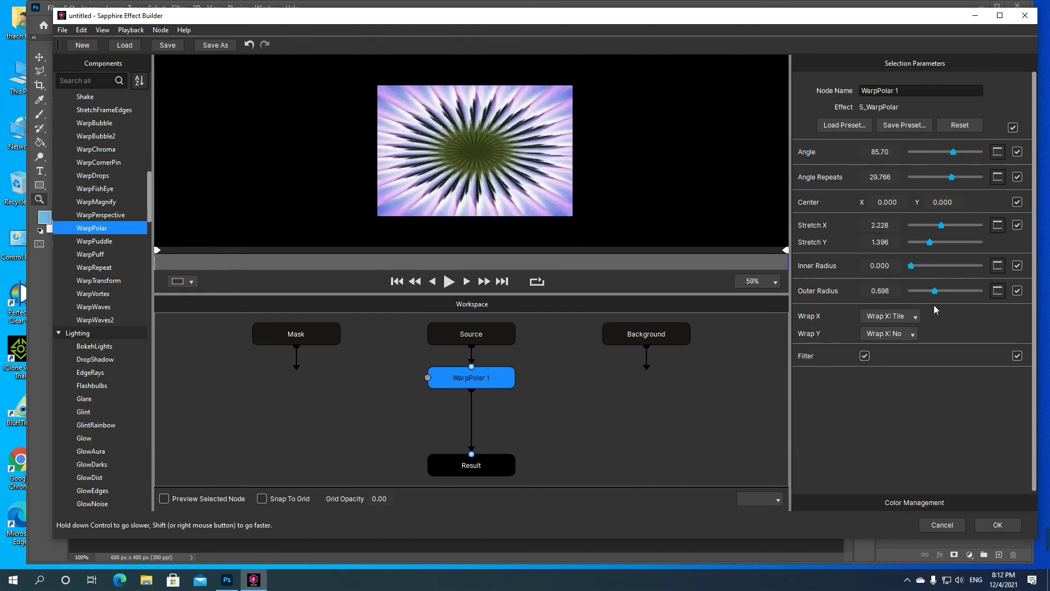
- Try Flashbulbs with Vary Brightness 0.631, Flashes 9, Flash Randomness 0.340 and Flash Size 2.136 plus a Glint node, and cancel the Sapphire effect
{"action": "double_click", "coordinate": [91, 386]}
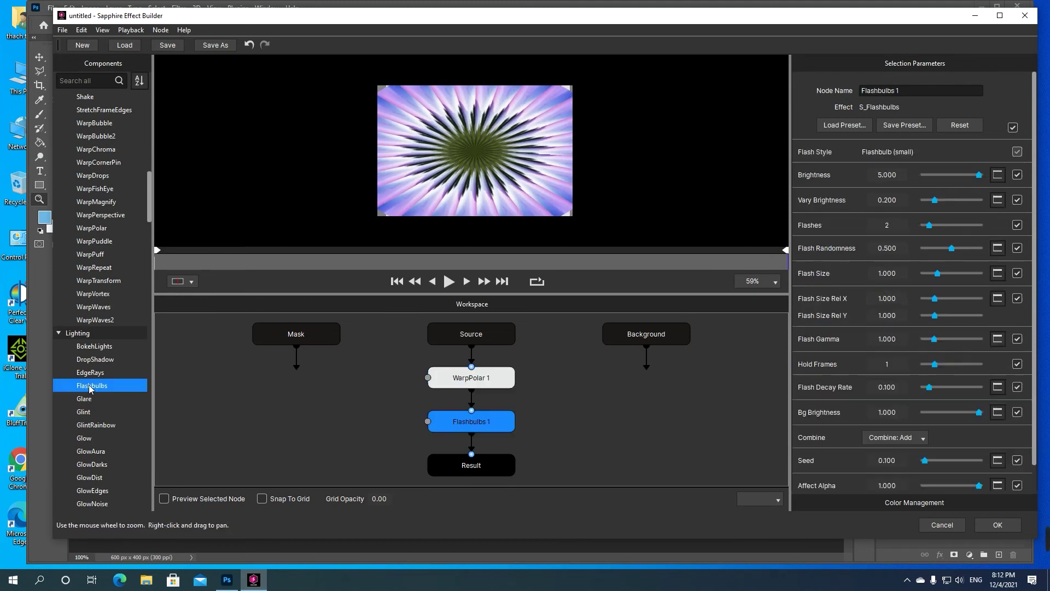
{"action": "left_click_drag", "start_coordinate": [942, 279], "coordinate": [942, 250]}
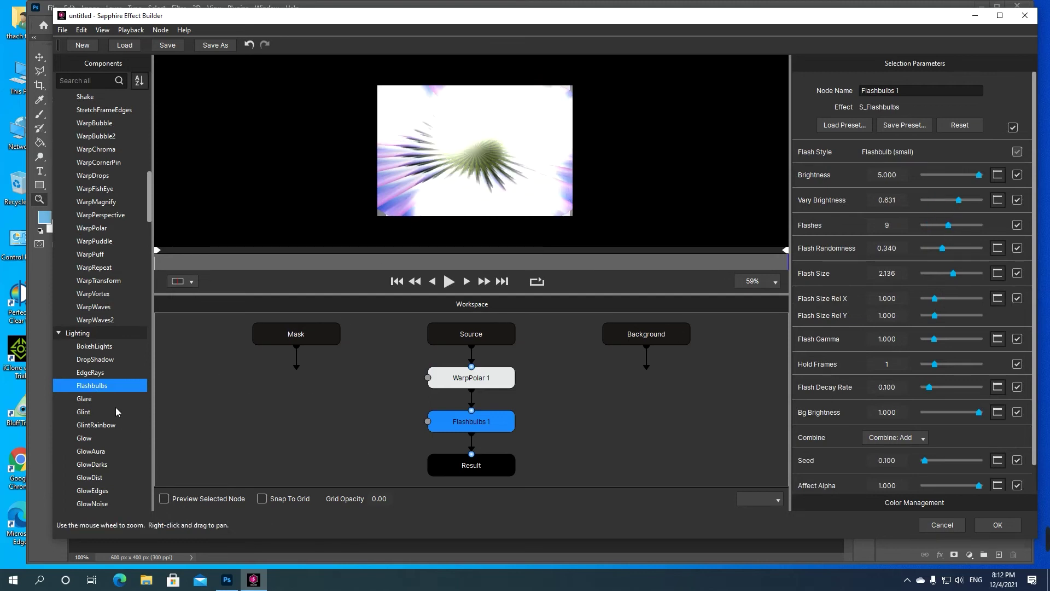
{"action": "left_click", "coordinate": [78, 413]}
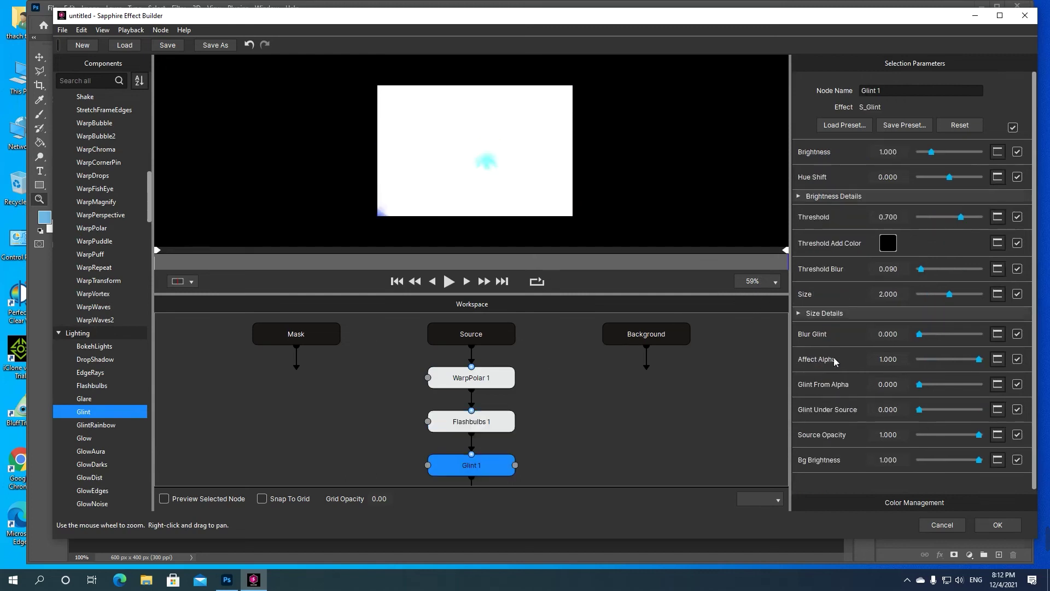
{"action": "left_click_drag", "start_coordinate": [919, 334], "coordinate": [947, 338]}
{"action": "left_click", "coordinate": [936, 525]}
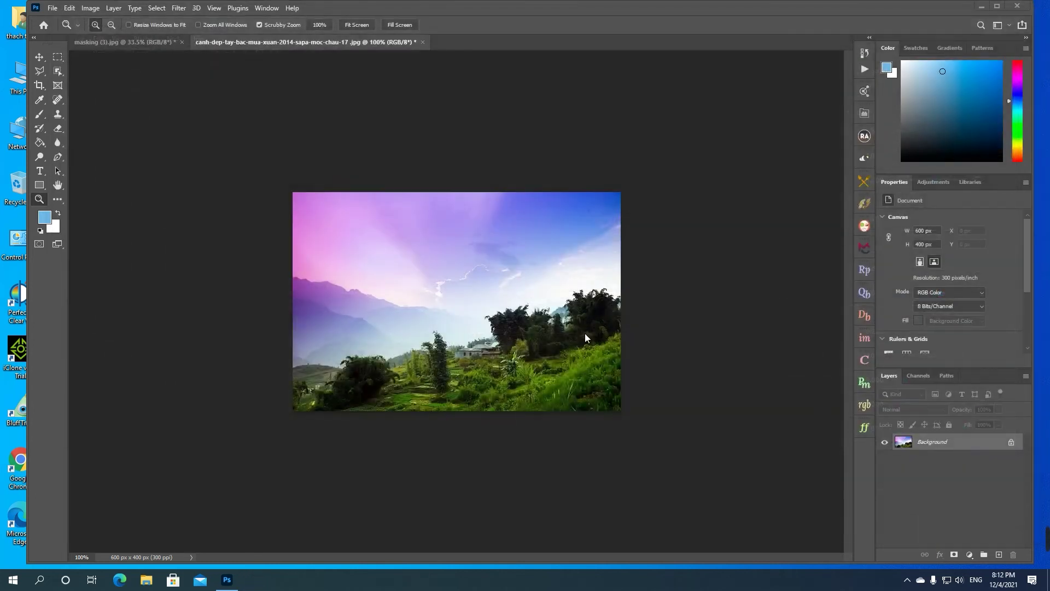
- Close the landscape document without saving its changes
{"action": "left_click", "coordinate": [422, 42]}
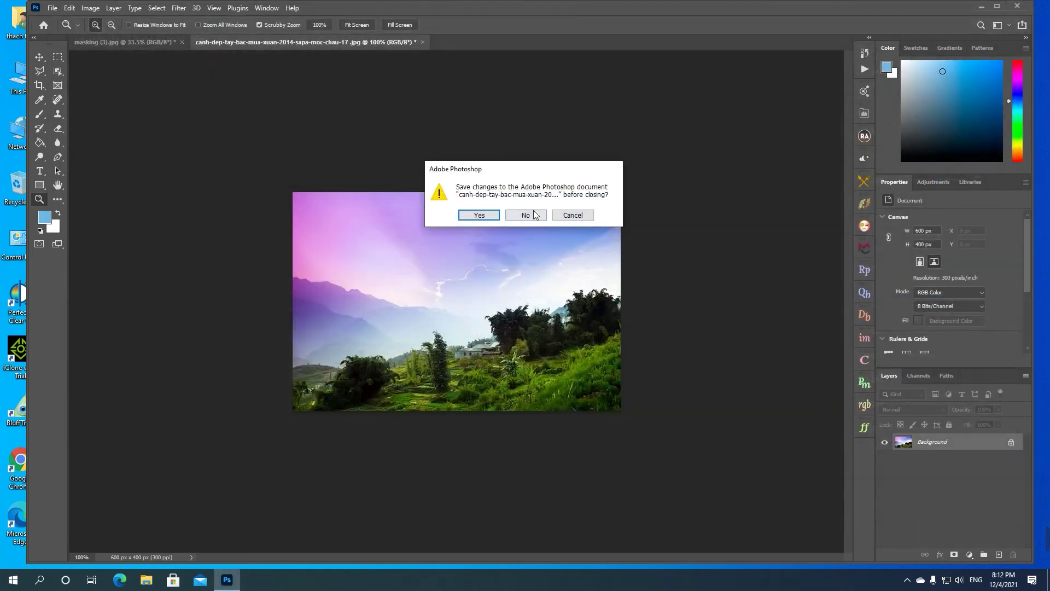
{"action": "left_click", "coordinate": [533, 214]}
- Examine the woman's face and the whole portrait at several magnifications, ending with the full image fitted on screen
{"action": "left_click", "coordinate": [461, 198]}
{"action": "right_click", "coordinate": [453, 169]}
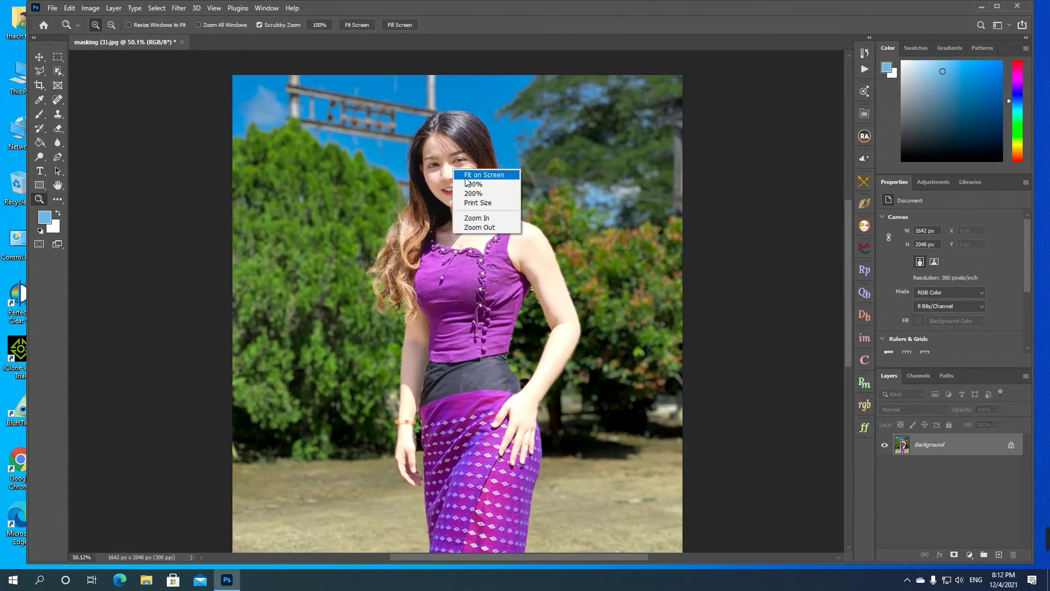
{"action": "left_click", "coordinate": [476, 175]}
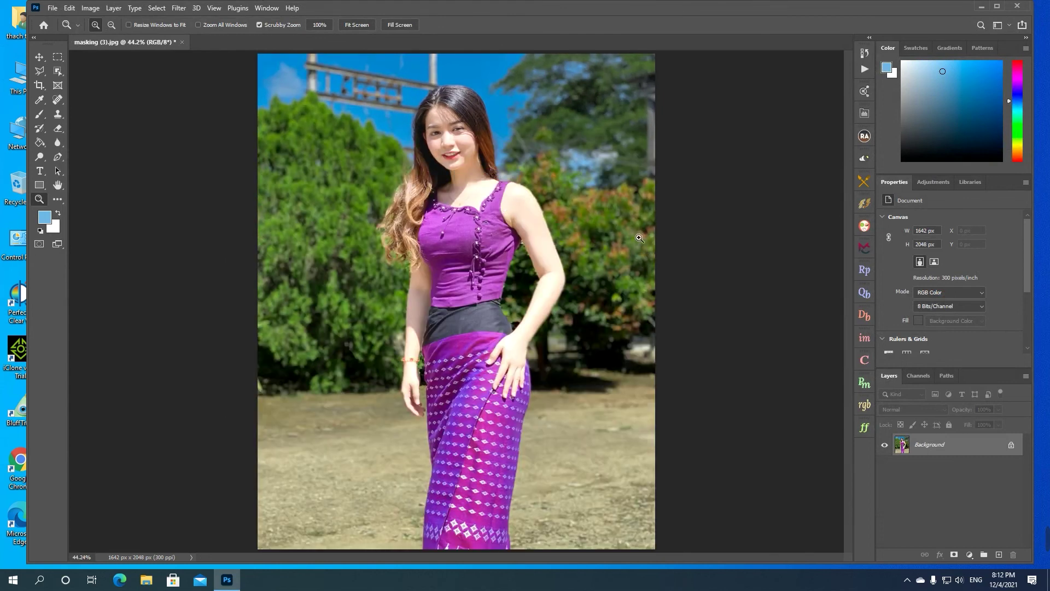
{"action": "right_click", "coordinate": [464, 202]}
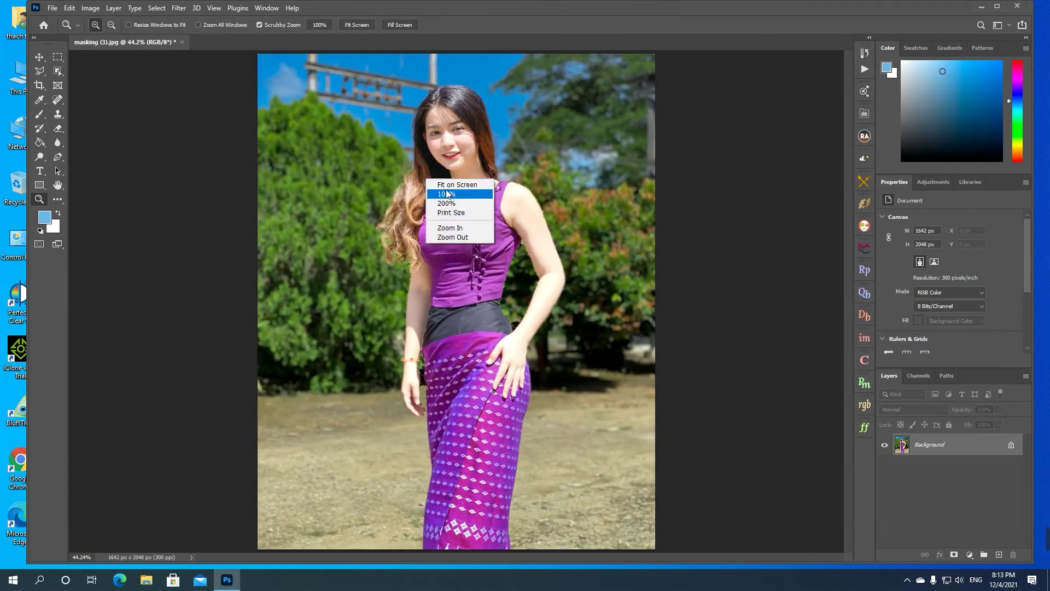
{"action": "left_click", "coordinate": [461, 202]}
{"action": "right_click", "coordinate": [454, 164]}
{"action": "left_click", "coordinate": [460, 170]}
{"action": "left_click", "coordinate": [445, 141]}
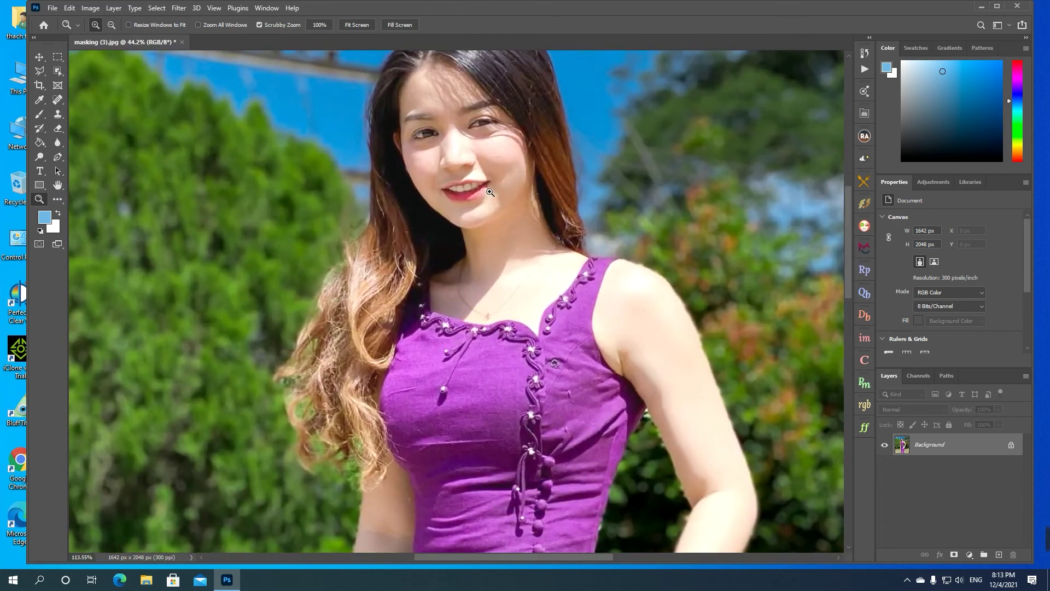
{"action": "right_click", "coordinate": [486, 141]}
{"action": "left_click", "coordinate": [523, 199]}
{"action": "left_click", "coordinate": [523, 199]}
{"action": "right_click", "coordinate": [482, 171]}
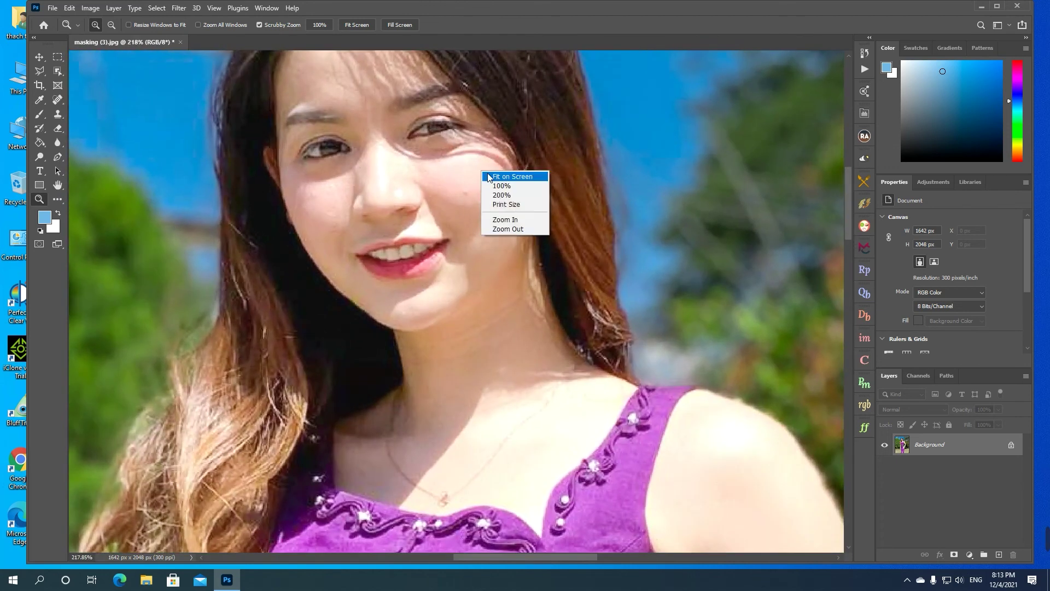
{"action": "left_click", "coordinate": [492, 175]}
{"action": "mouse_move", "coordinate": [580, 226]}
{"action": "left_mouse_down"}
{"action": "mouse_move", "coordinate": [554, 226]}
{"action": "mouse_move", "coordinate": [573, 244]}
{"action": "left_mouse_up"}
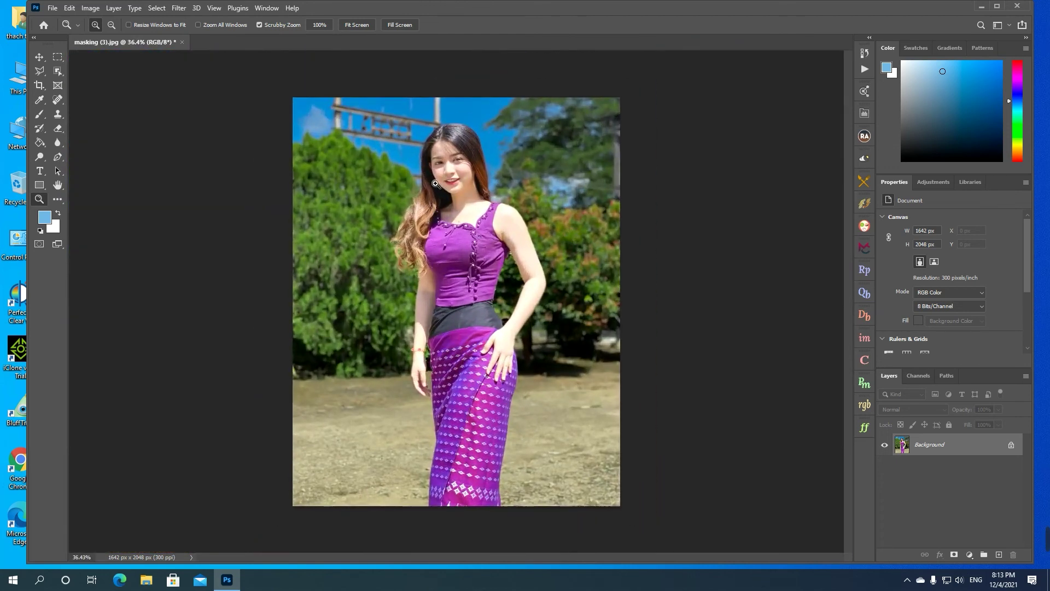
{"action": "right_click", "coordinate": [423, 145]}
{"action": "left_click", "coordinate": [440, 149]}
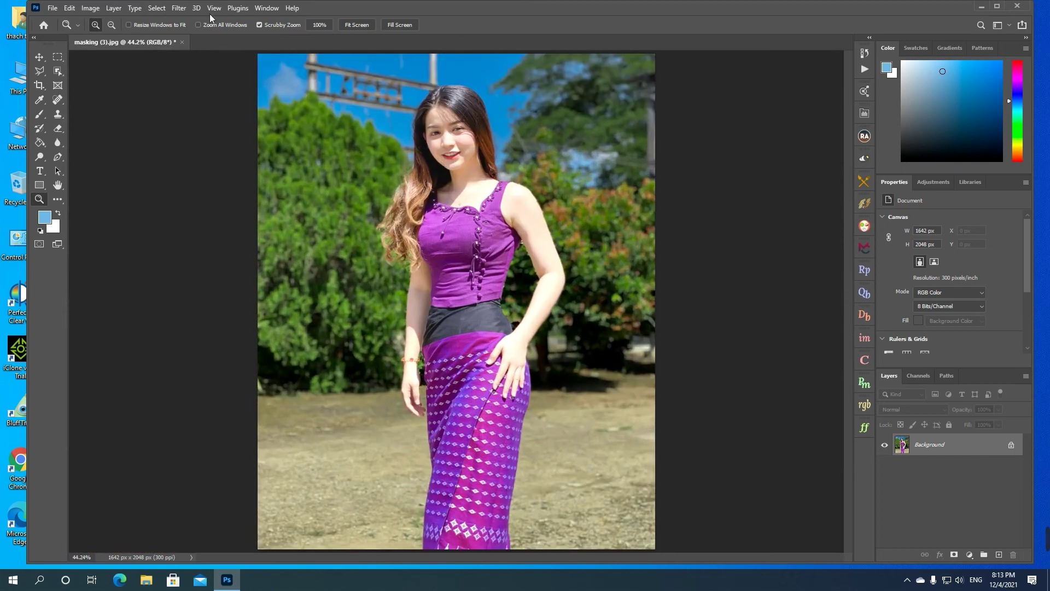
- Start Sky Replacement on the portrait, choose the second Blue Skies preset with wispy clouds, and move the dialog off the woman
{"action": "left_click", "coordinate": [178, 7]}
{"action": "mouse_move", "coordinate": [70, 9]}
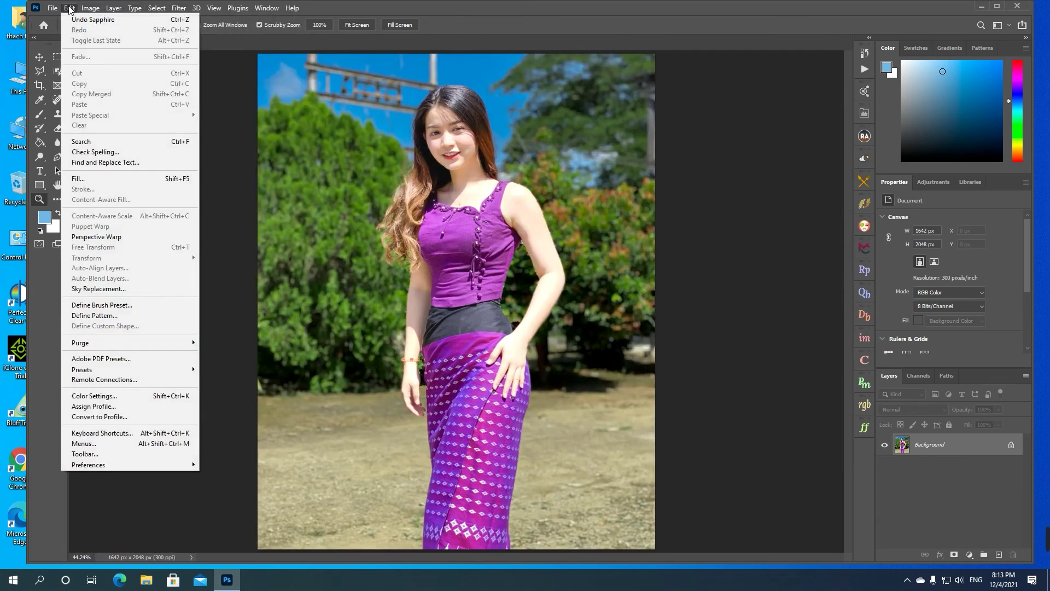
{"action": "left_click", "coordinate": [94, 289]}
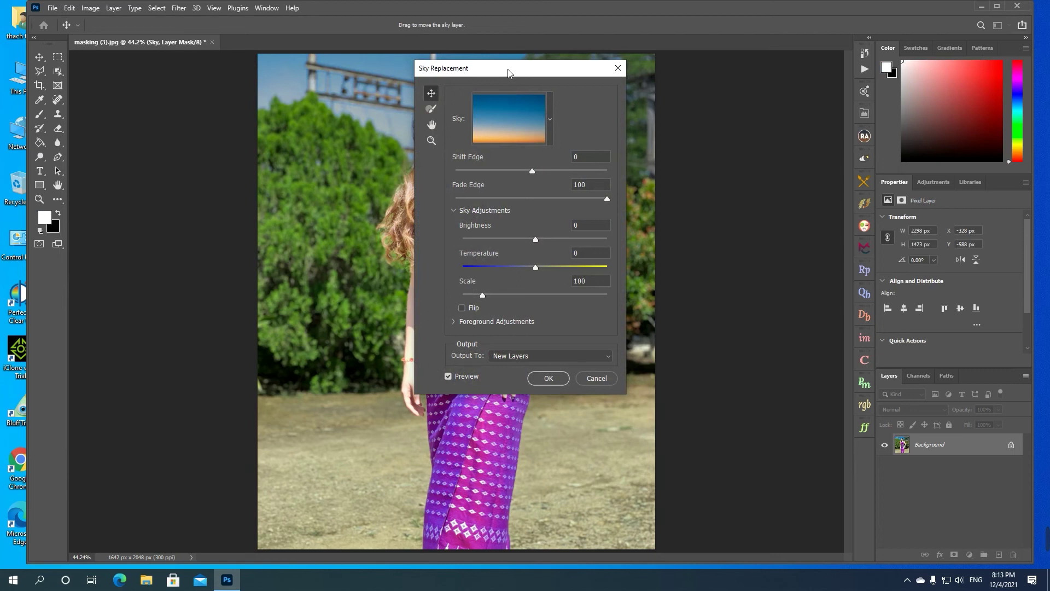
{"action": "left_click", "coordinate": [69, 8]}
{"action": "left_click", "coordinate": [550, 118]}
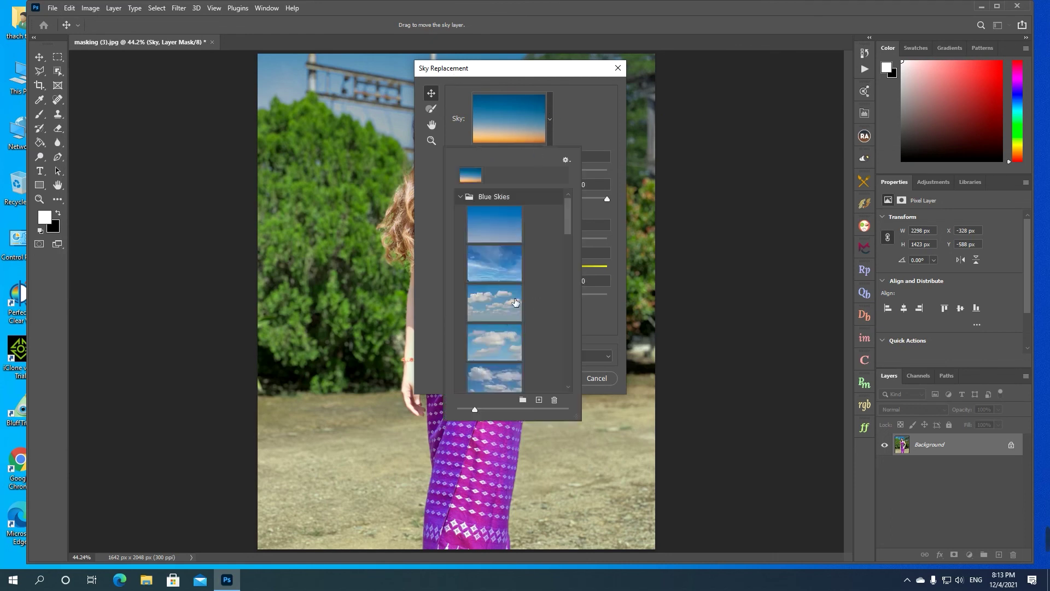
{"action": "left_click", "coordinate": [498, 263]}
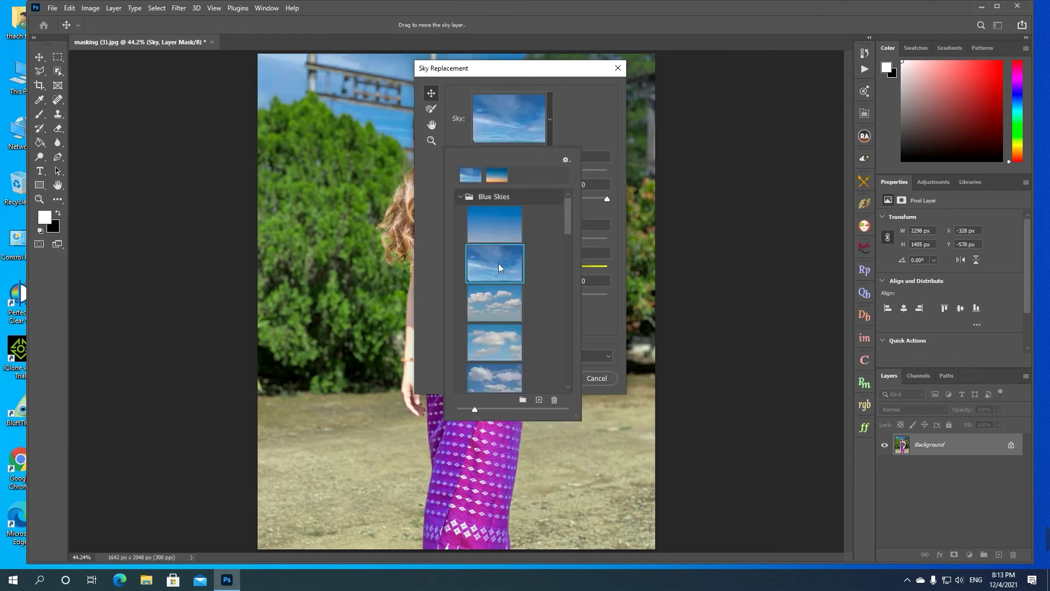
{"action": "left_click", "coordinate": [595, 195]}
{"action": "left_click_drag", "start_coordinate": [556, 69], "coordinate": [755, 66]}
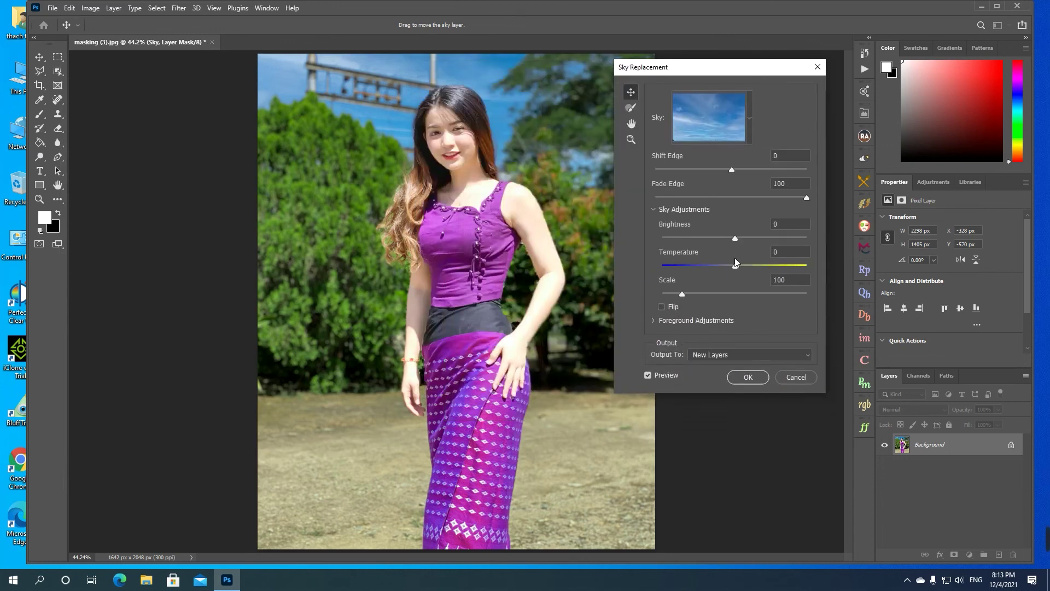
- Change the replacement sky to the deep blue preset with scattered white clouds and apply it with output to New Layers
{"action": "left_click", "coordinate": [750, 118]}
{"action": "scroll", "coordinate": [716, 313], "scroll_direction": "down", "scroll_amount": 1}
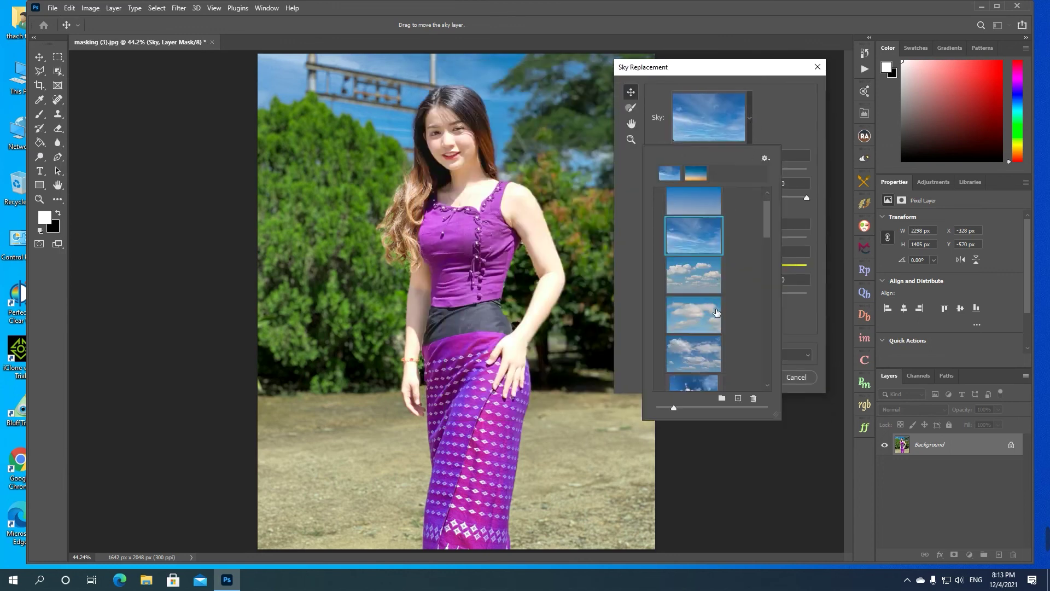
{"action": "left_click", "coordinate": [697, 274]}
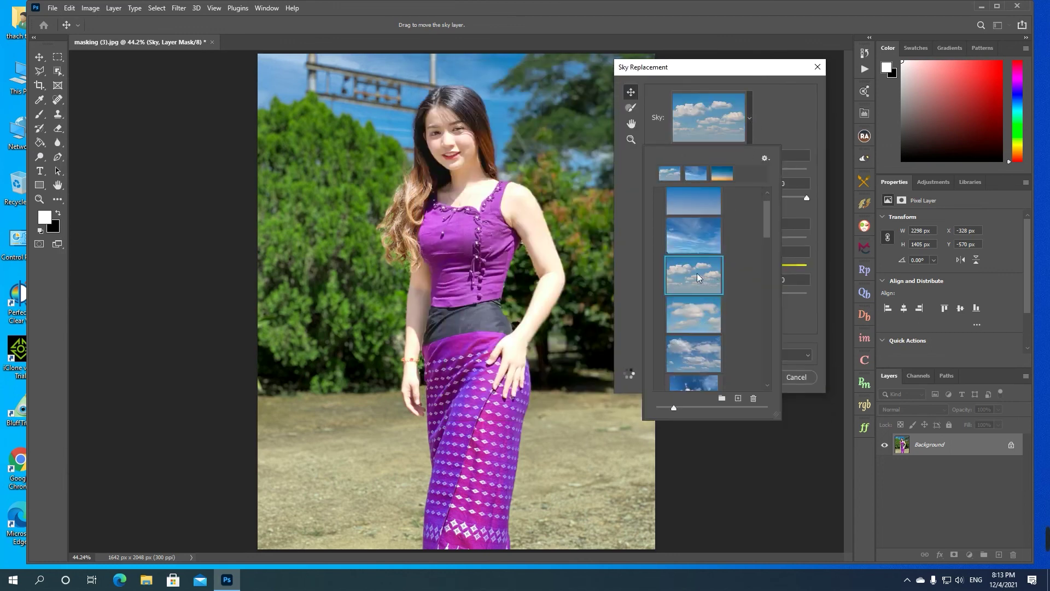
{"action": "scroll", "coordinate": [720, 360], "scroll_direction": "down", "scroll_amount": 1}
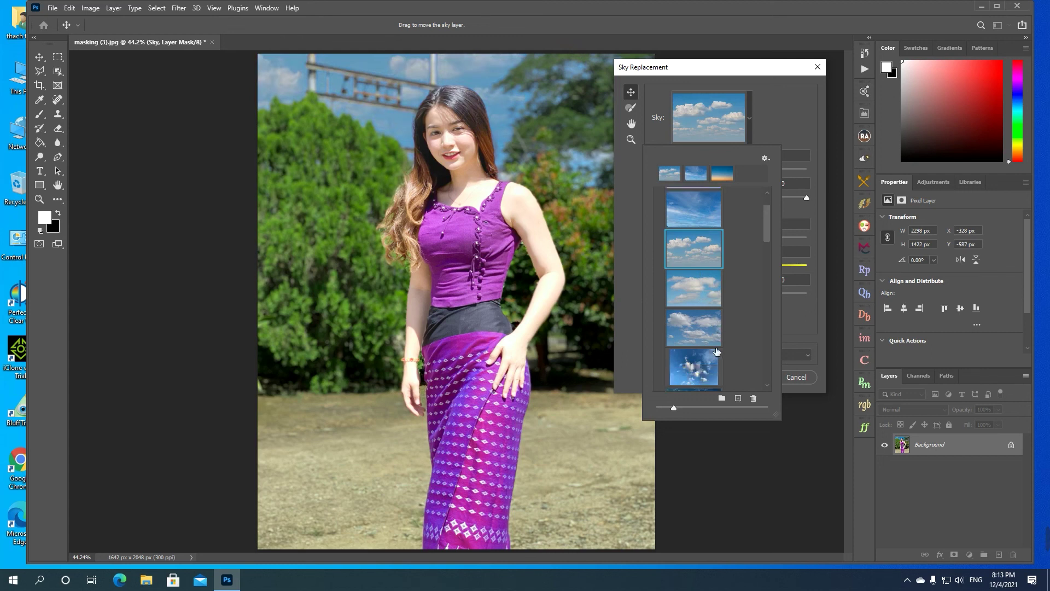
{"action": "left_click", "coordinate": [702, 365]}
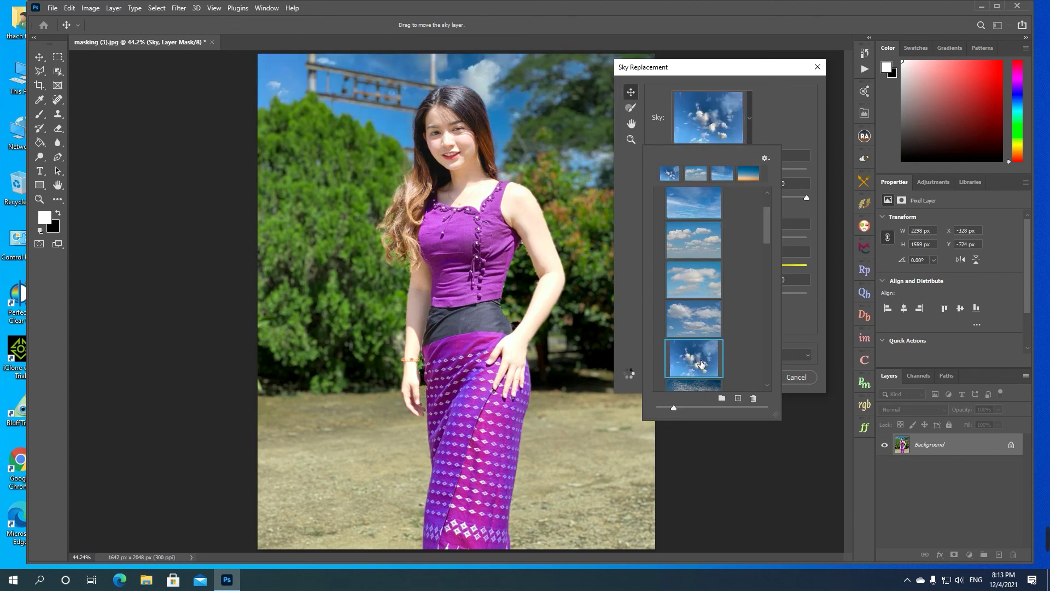
{"action": "left_click", "coordinate": [803, 115]}
{"action": "left_click", "coordinate": [748, 377]}
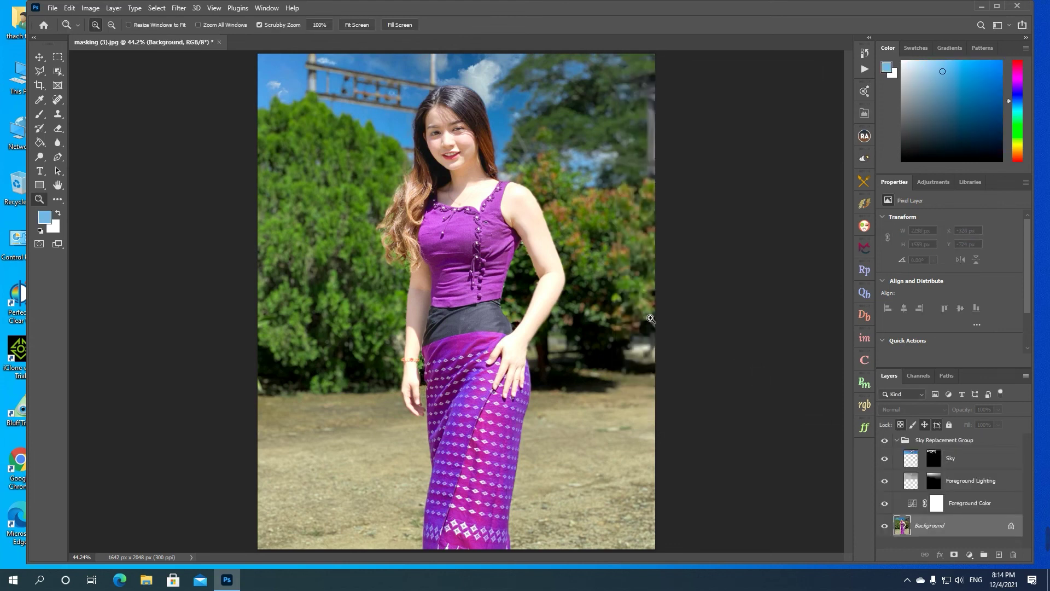
- Brighten the Sky layer with Curves by raising the midtones of the RGB channel
{"action": "left_click", "coordinate": [911, 459]}
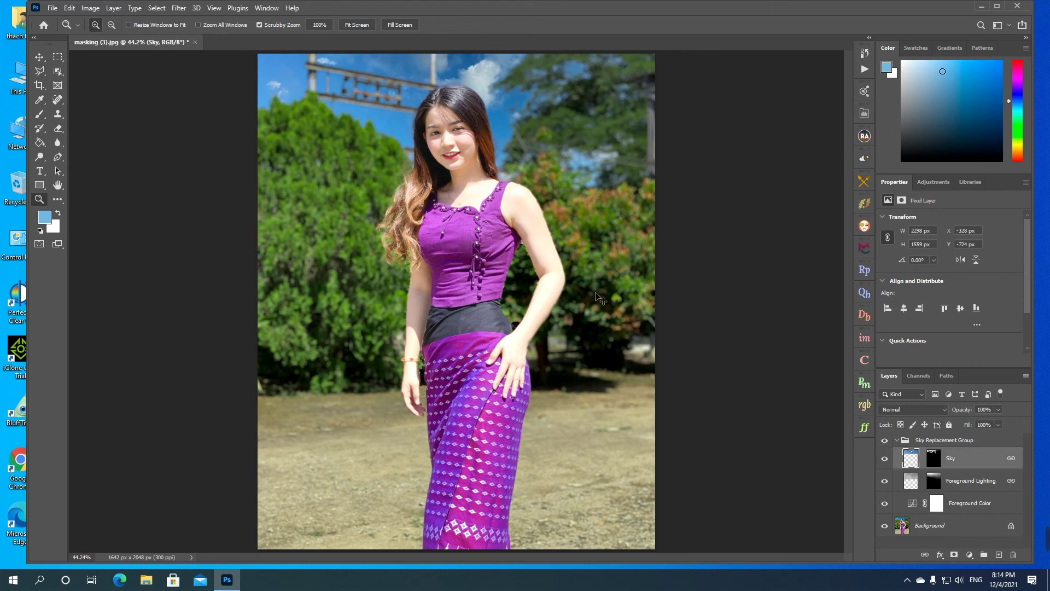
{"action": "key", "text": "ctrl+m"}
{"action": "left_click_drag", "start_coordinate": [520, 99], "coordinate": [835, 62]}
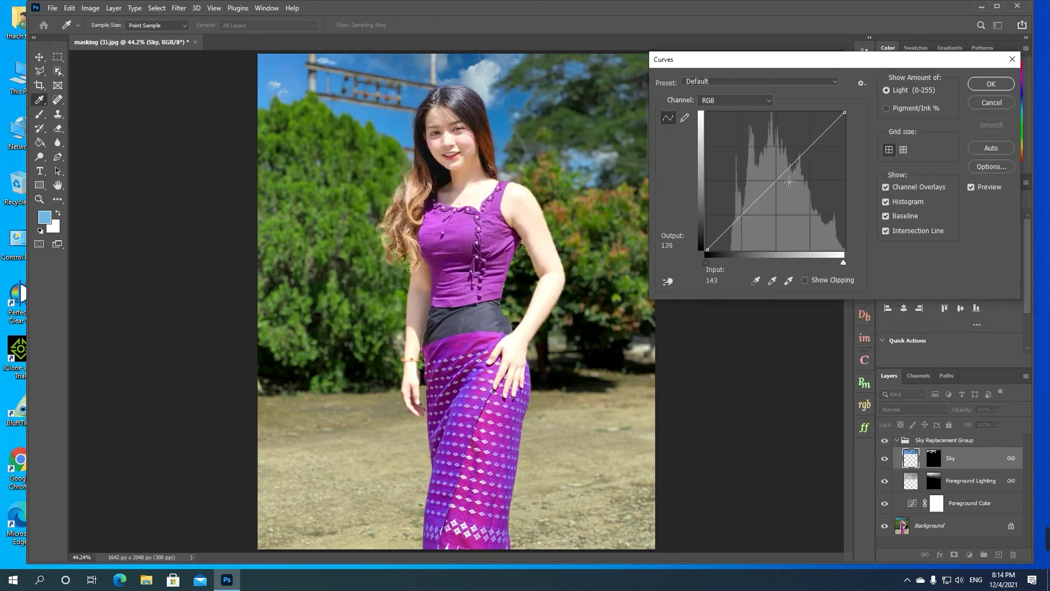
{"action": "left_click_drag", "start_coordinate": [774, 190], "coordinate": [766, 170]}
{"action": "left_click", "coordinate": [981, 88]}
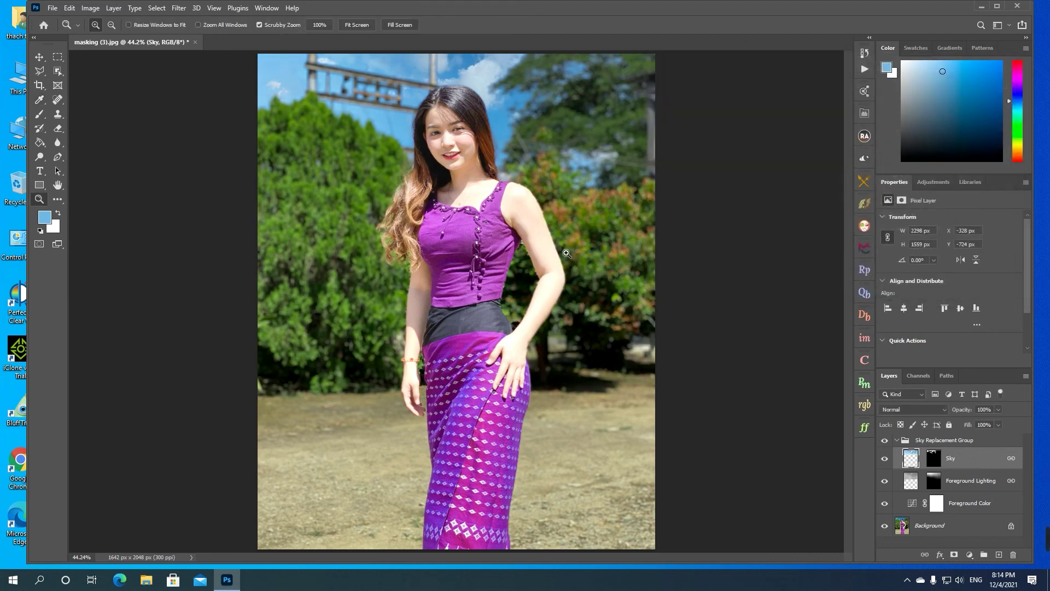
- Select the Background layer and set up a soft Brush of 44 px for retouching beside the woman's hair
{"action": "left_click_drag", "start_coordinate": [475, 165], "coordinate": [492, 196]}
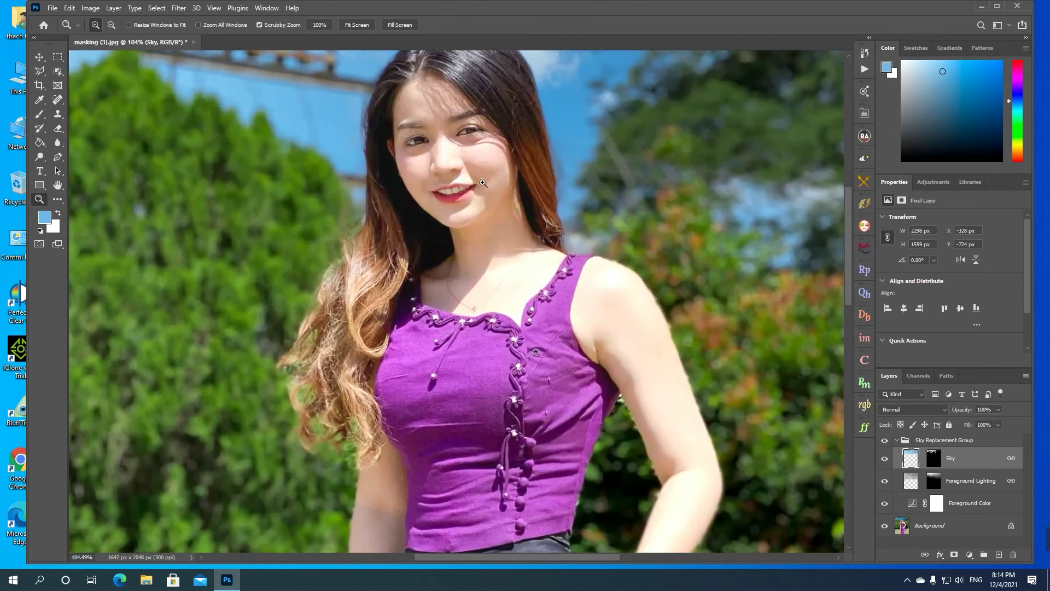
{"action": "left_click_drag", "start_coordinate": [457, 141], "coordinate": [495, 263]}
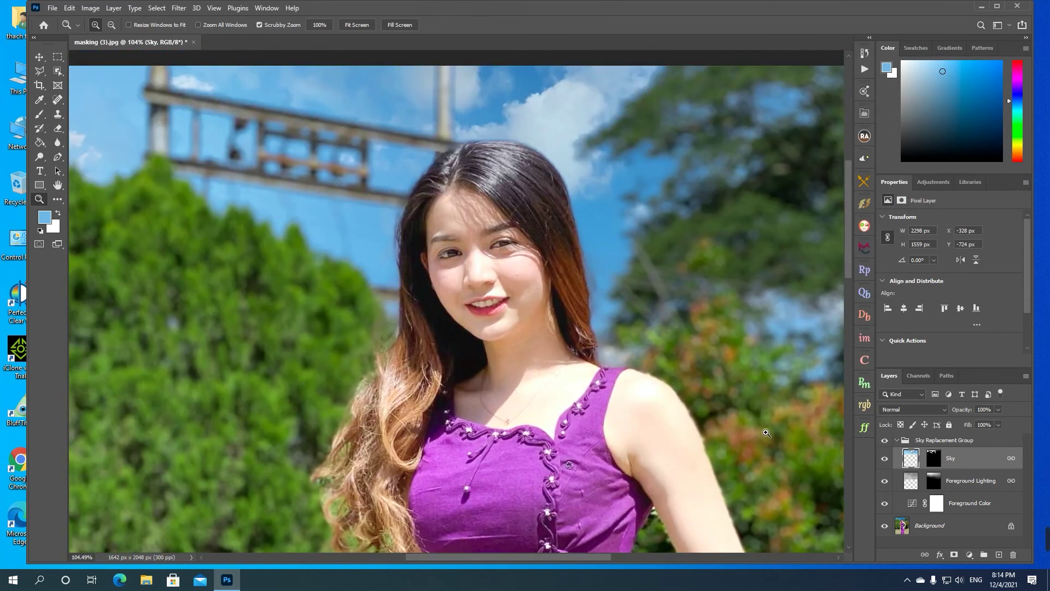
{"action": "left_click", "coordinate": [925, 526]}
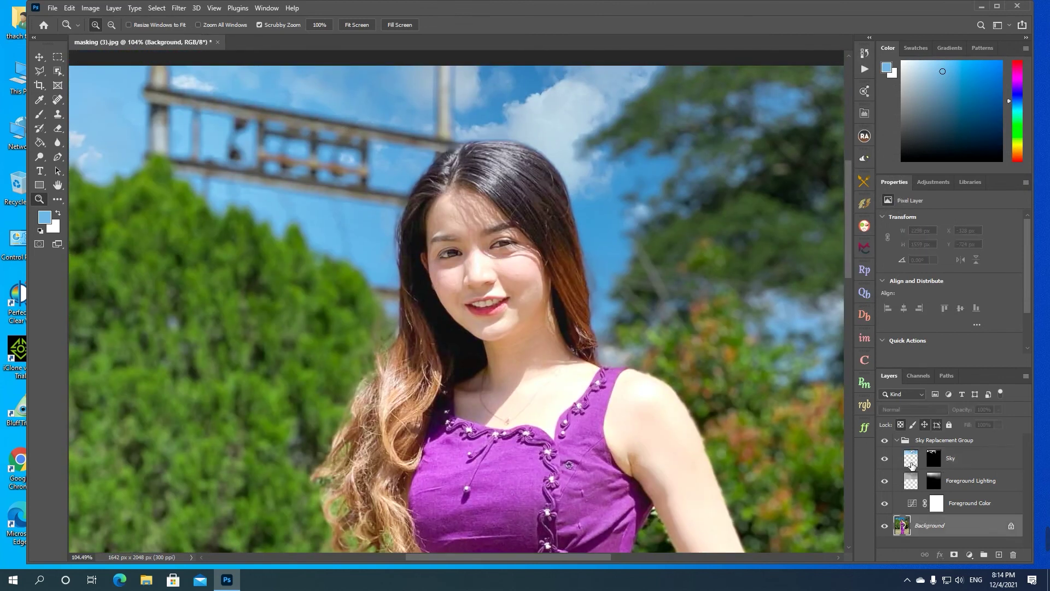
{"action": "right_click", "coordinate": [479, 166]}
{"action": "left_click", "coordinate": [503, 171]}
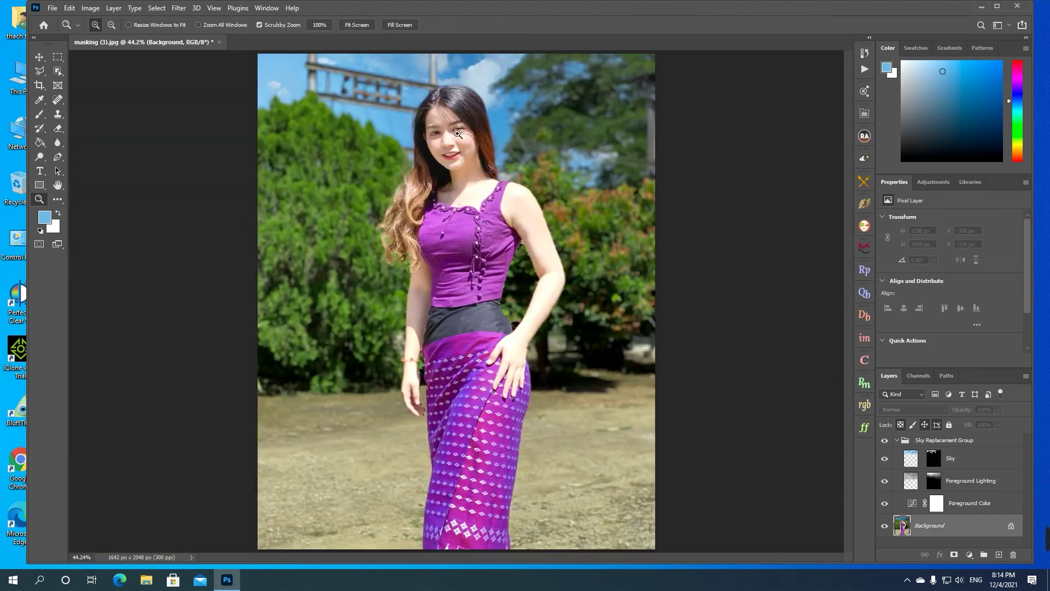
{"action": "left_click_drag", "start_coordinate": [458, 135], "coordinate": [500, 182]}
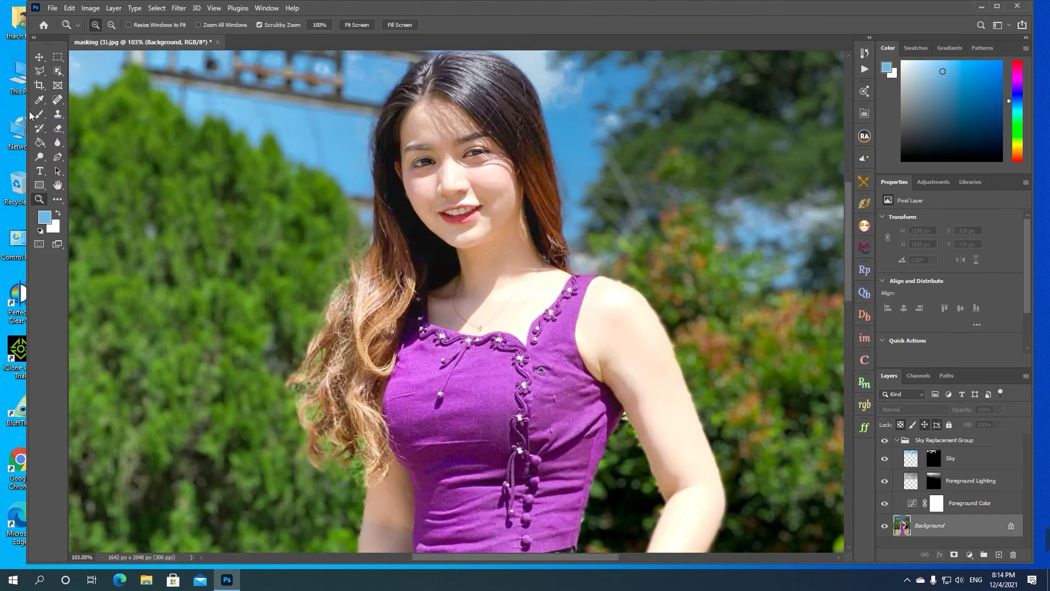
{"action": "left_click", "coordinate": [40, 115]}
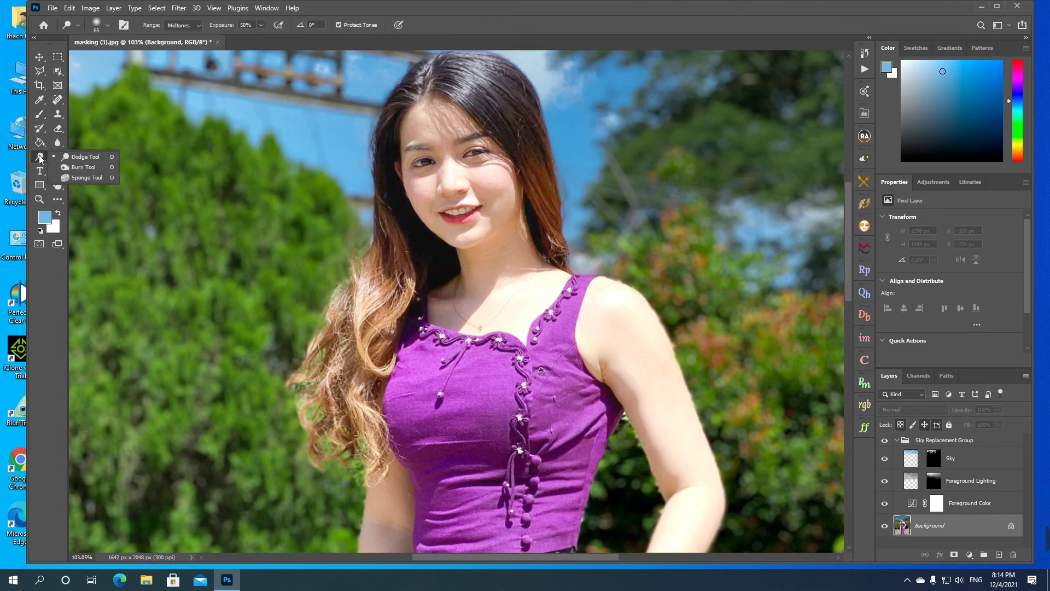
{"action": "right_click", "coordinate": [317, 220]}
{"action": "left_click_drag", "start_coordinate": [389, 230], "coordinate": [377, 230]}
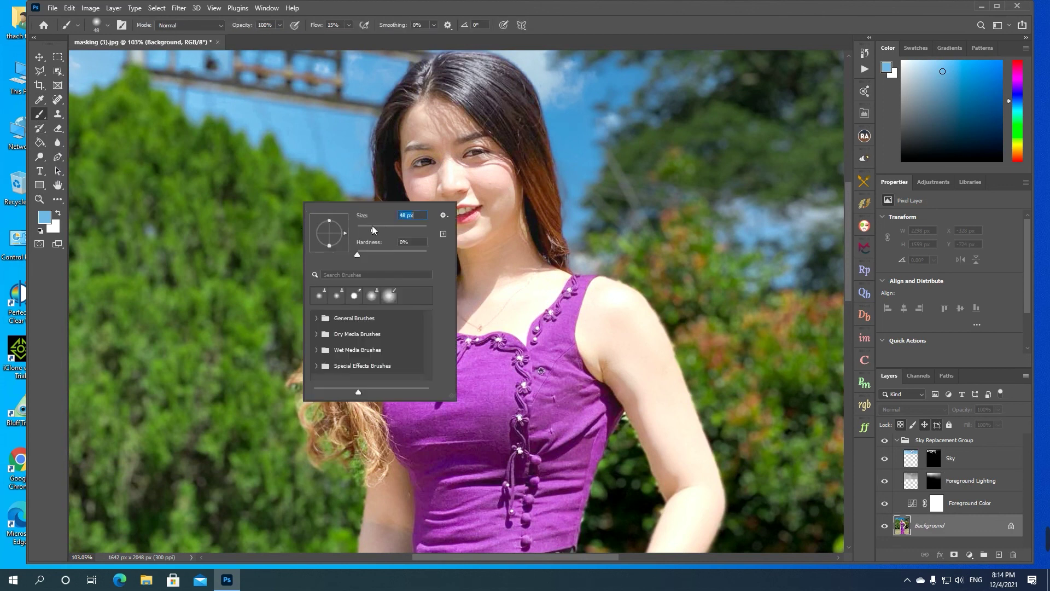
{"action": "key", "text": "Return"}
{"action": "left_click_drag", "start_coordinate": [381, 184], "coordinate": [378, 185]}
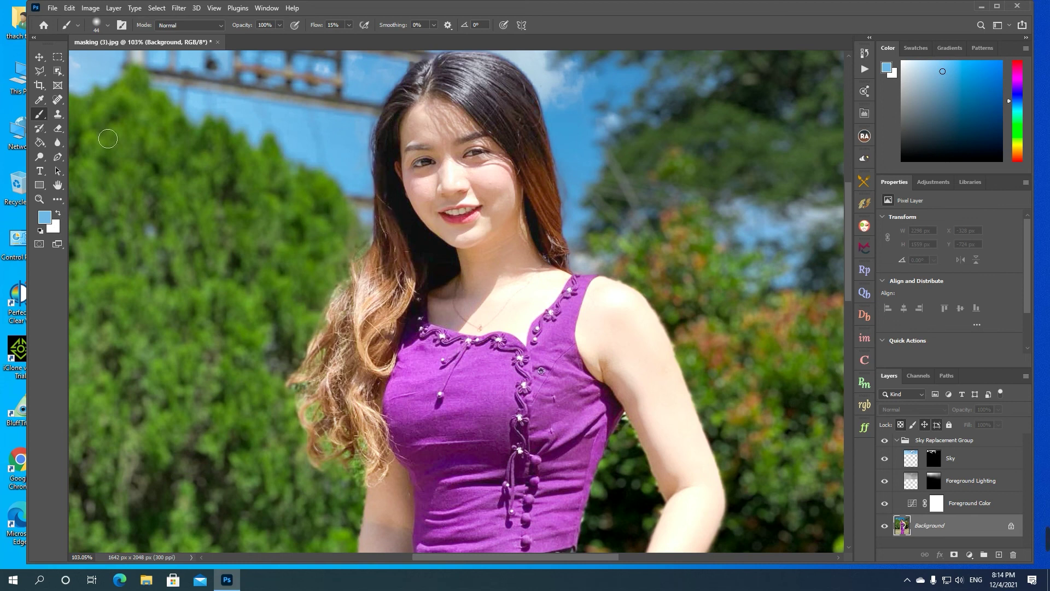
- Set the foreground color to black (000000) and paint along both outer edges of the woman's hair, lowering the brush opacity to 41%
{"action": "left_click", "coordinate": [44, 218]}
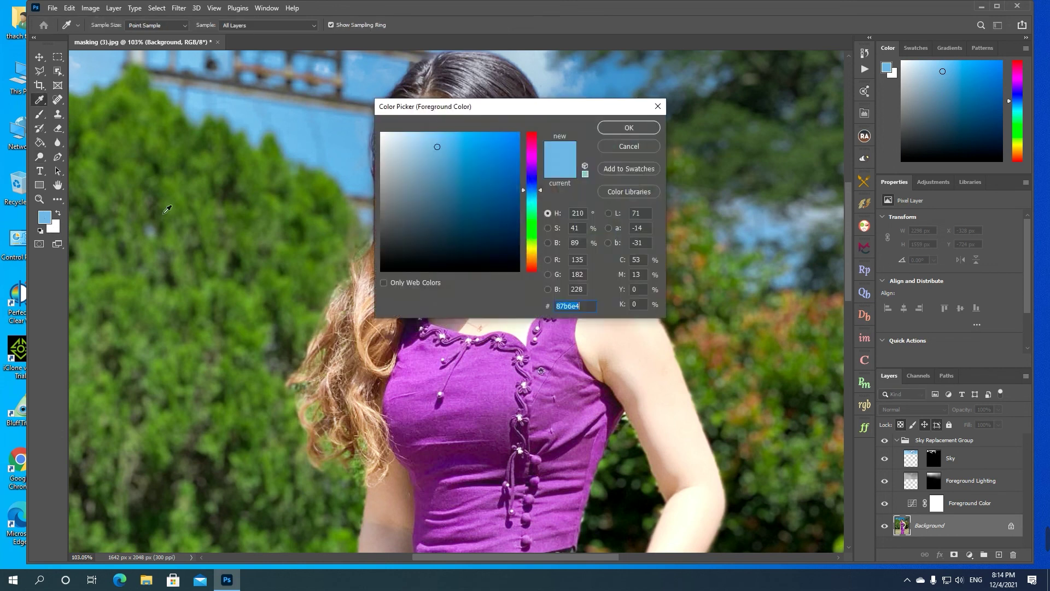
{"action": "type", "text": "000000"}
{"action": "left_click", "coordinate": [630, 127]}
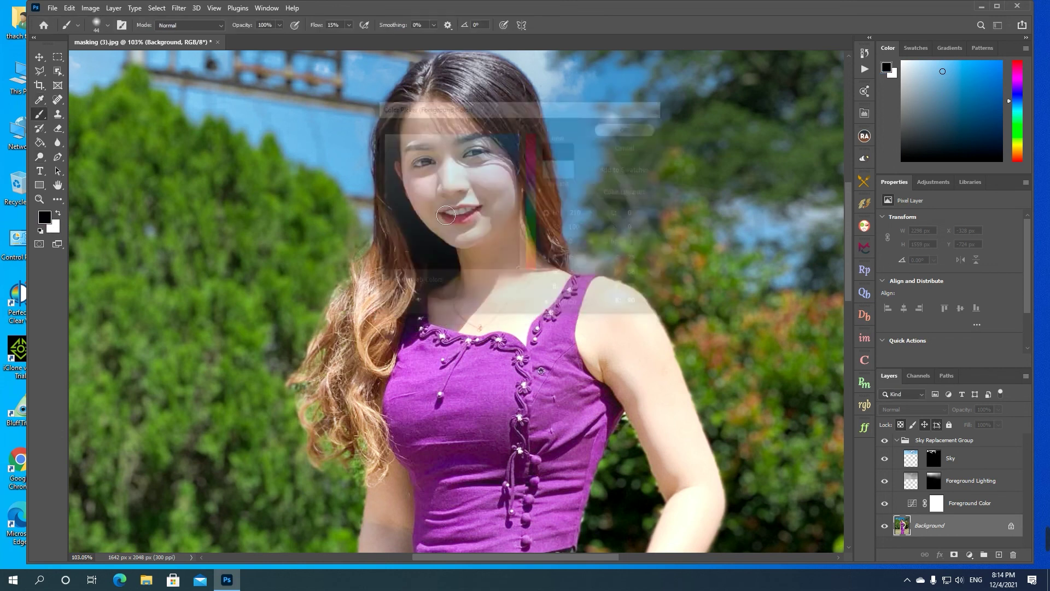
{"action": "mouse_move", "coordinate": [376, 168]}
{"action": "left_mouse_down"}
{"action": "mouse_move", "coordinate": [386, 245]}
{"action": "mouse_move", "coordinate": [349, 318]}
{"action": "mouse_move", "coordinate": [346, 300]}
{"action": "mouse_move", "coordinate": [343, 328]}
{"action": "mouse_move", "coordinate": [338, 307]}
{"action": "left_mouse_up"}
{"action": "left_click", "coordinate": [278, 26]}
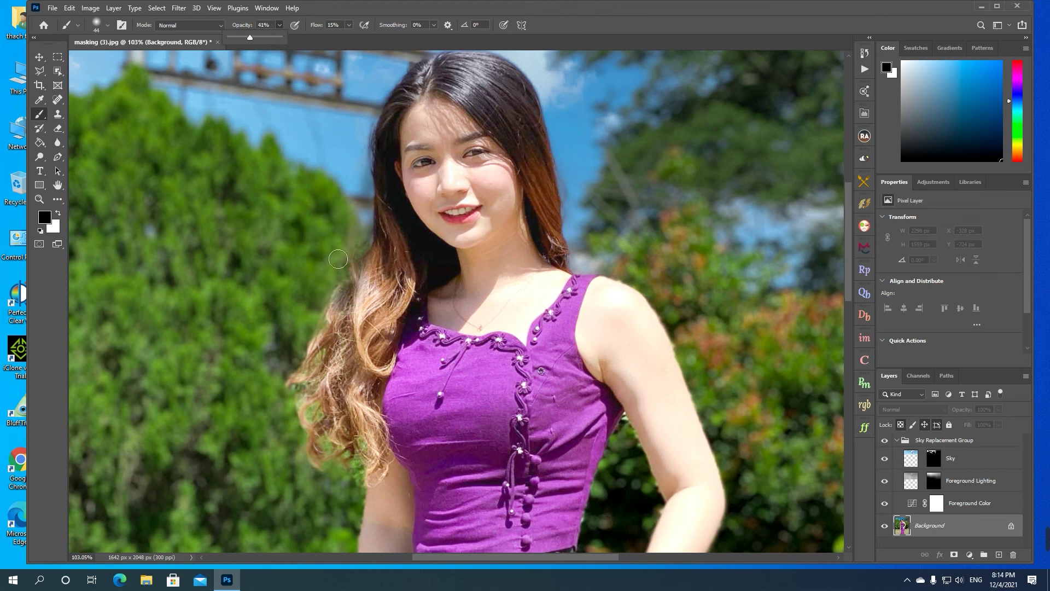
{"action": "left_click_drag", "start_coordinate": [365, 271], "coordinate": [311, 414]}
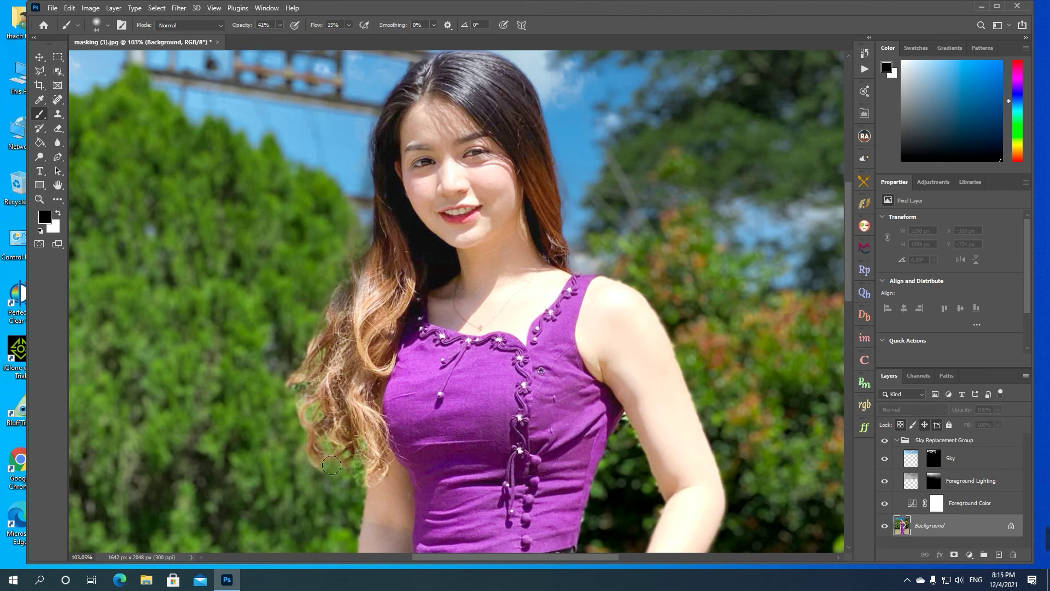
{"action": "mouse_move", "coordinate": [401, 119]}
{"action": "left_mouse_down"}
{"action": "mouse_move", "coordinate": [468, 68]}
{"action": "mouse_move", "coordinate": [505, 79]}
{"action": "mouse_move", "coordinate": [536, 105]}
{"action": "mouse_move", "coordinate": [584, 232]}
{"action": "mouse_move", "coordinate": [586, 269]}
{"action": "left_mouse_up"}
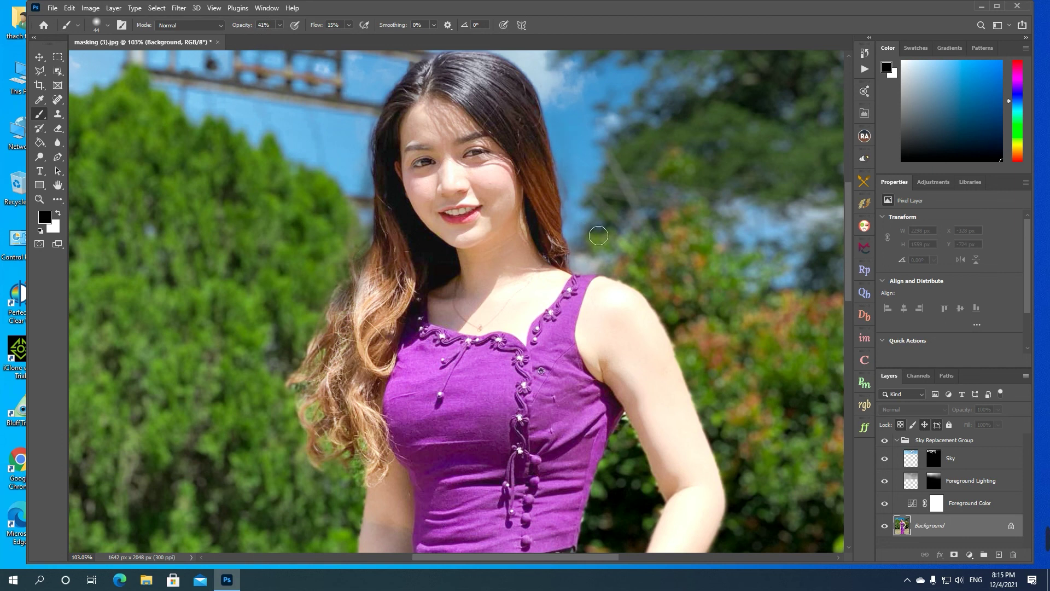
- Examine the retouched portrait at several magnifications, ending at 50% with the Move tool active
{"action": "left_click", "coordinate": [40, 199]}
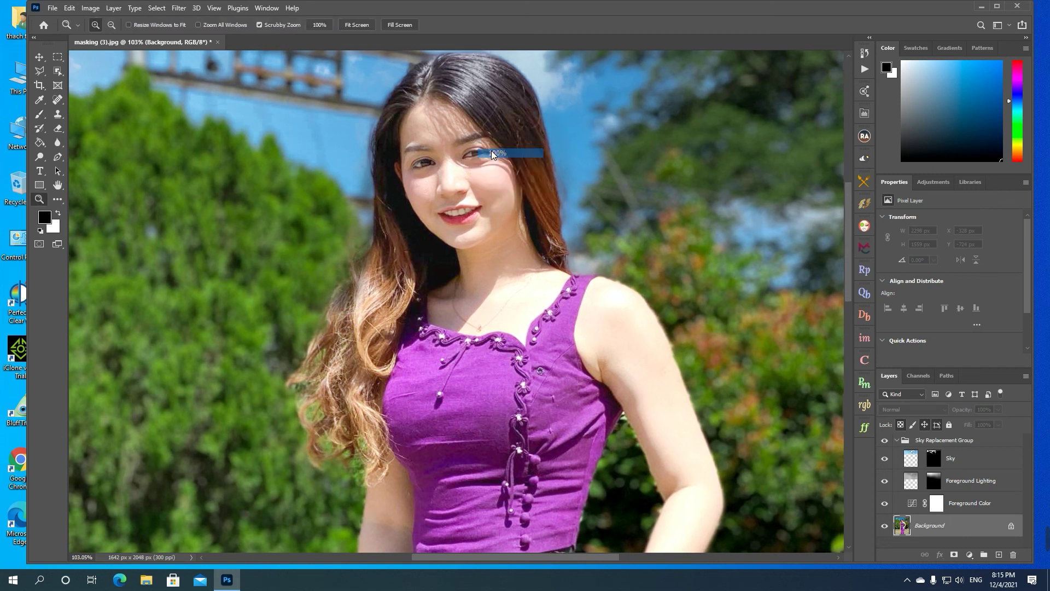
{"action": "right_click", "coordinate": [495, 137]}
{"action": "left_click", "coordinate": [509, 141]}
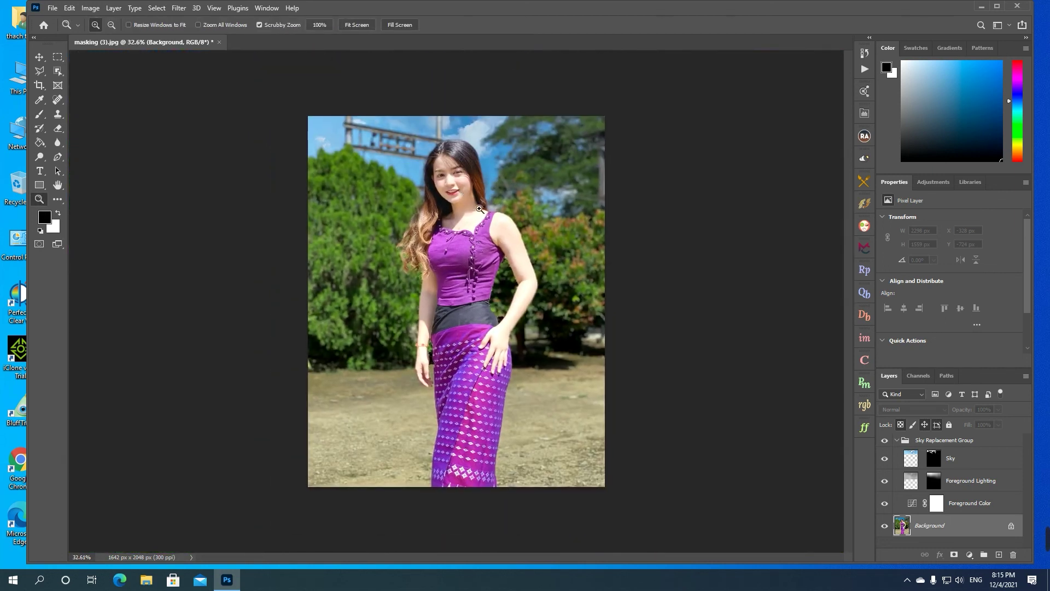
{"action": "left_click", "coordinate": [494, 201]}
{"action": "right_click", "coordinate": [463, 159]}
{"action": "left_click", "coordinate": [470, 163]}
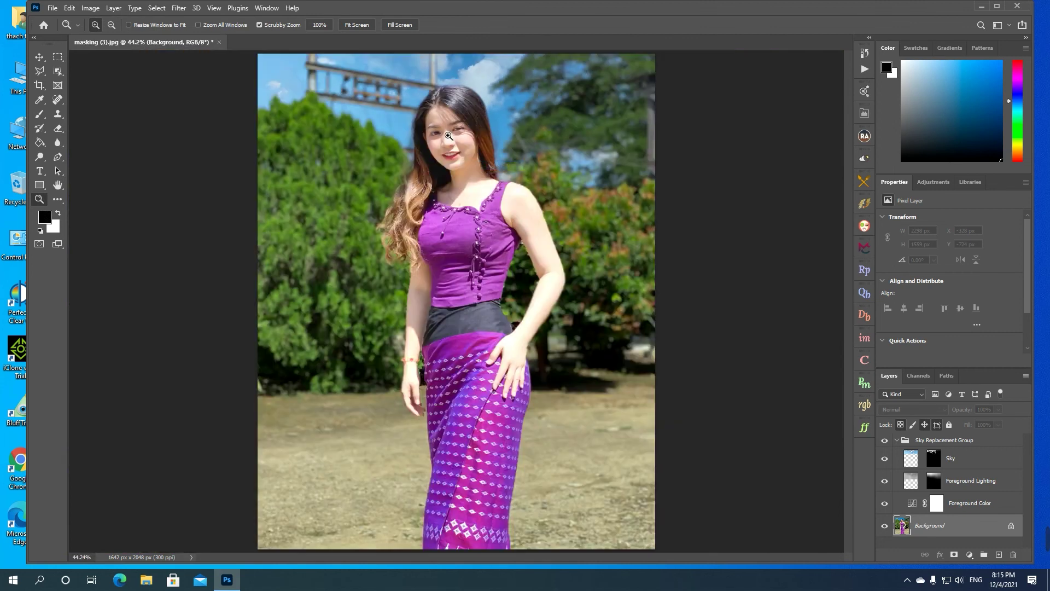
{"action": "right_click", "coordinate": [448, 136]}
{"action": "left_click", "coordinate": [458, 139]}
{"action": "left_click", "coordinate": [452, 162]}
{"action": "left_click", "coordinate": [39, 56]}
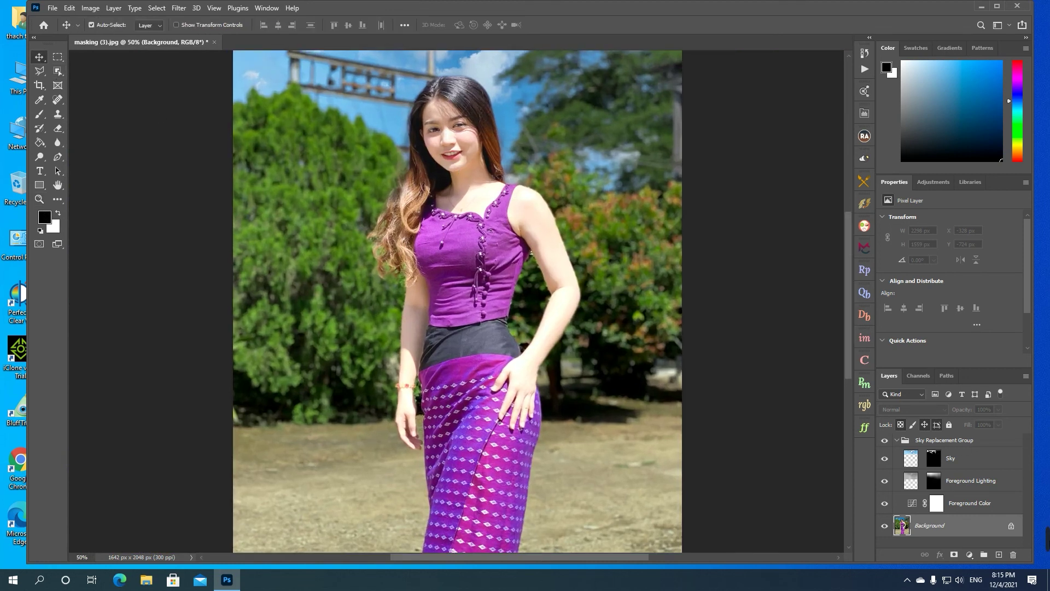